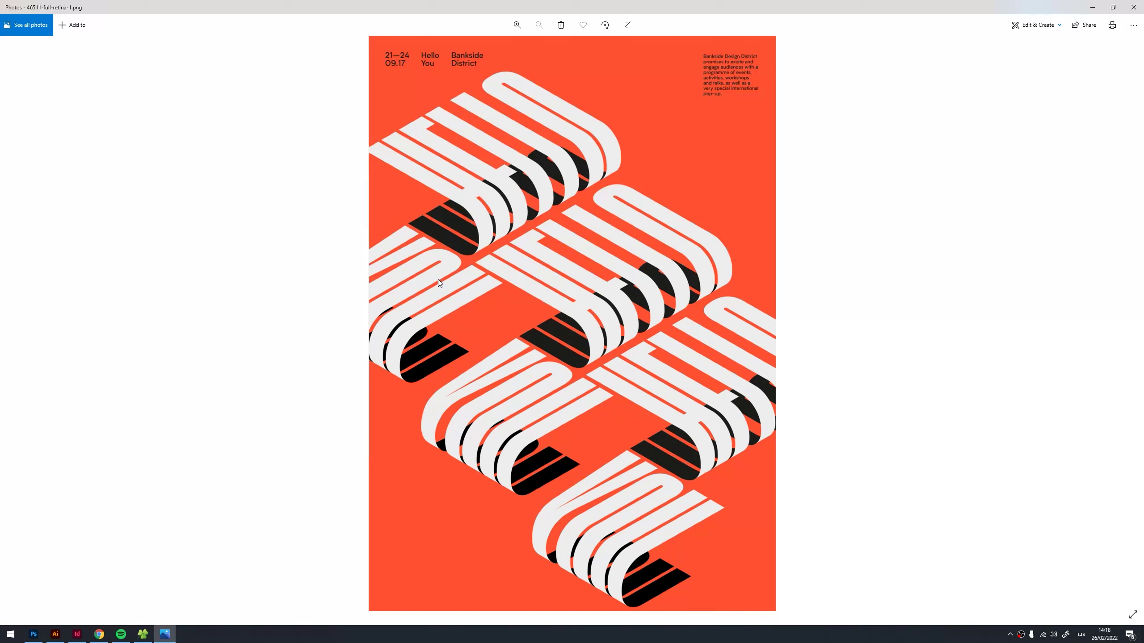
- Leave the ribbon-lettering poster in Photos and bring up the Illustrator document with numbered artboards
click(56, 634)
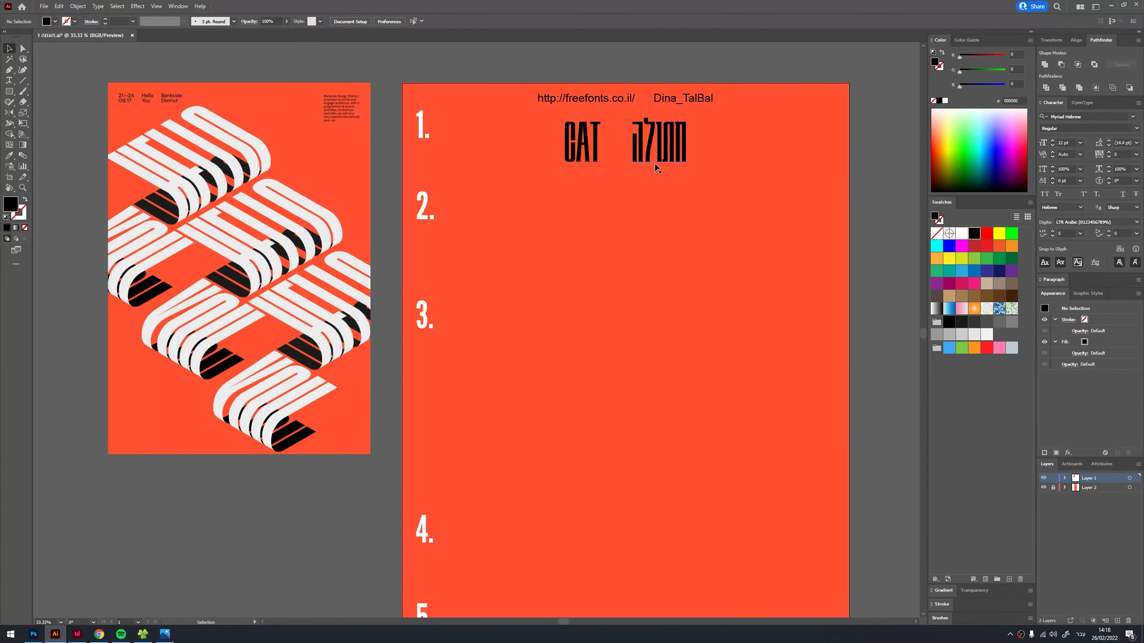
- Alt-drag a copy of the Hebrew word beside step 2 and convert it to outlines
click(657, 166)
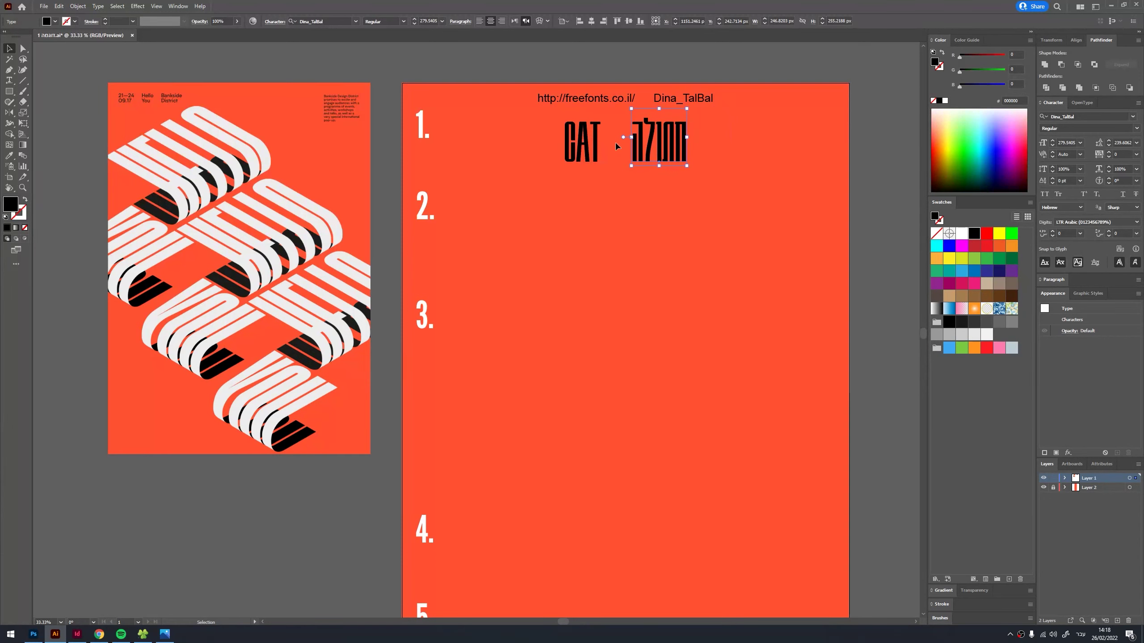
drag(647, 154, 589, 225)
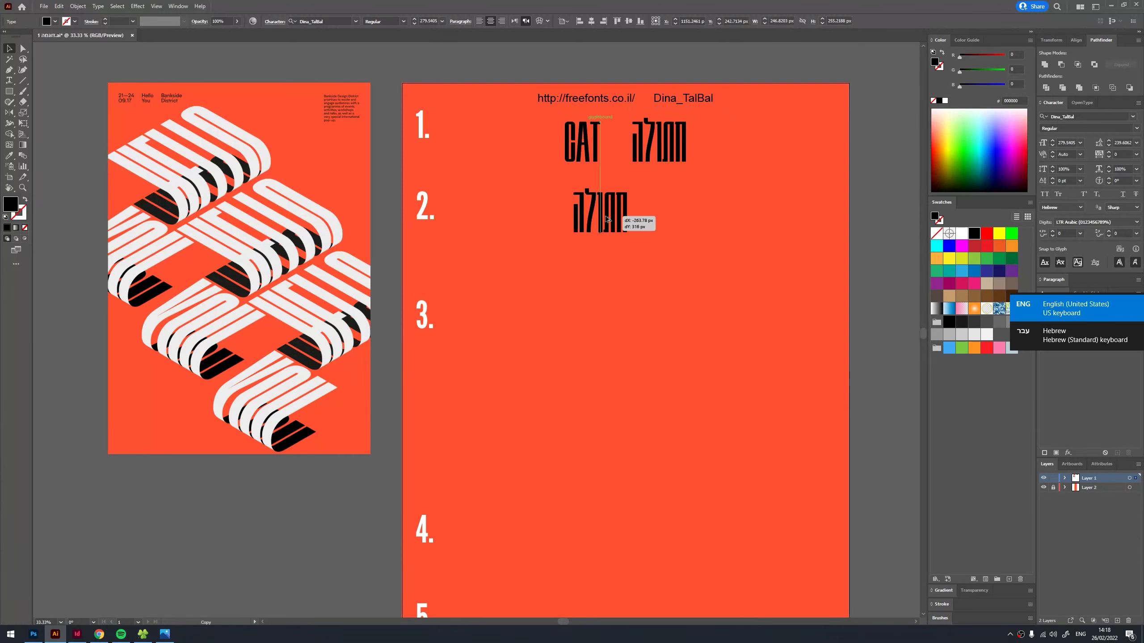
scroll(589, 225, up, 2)
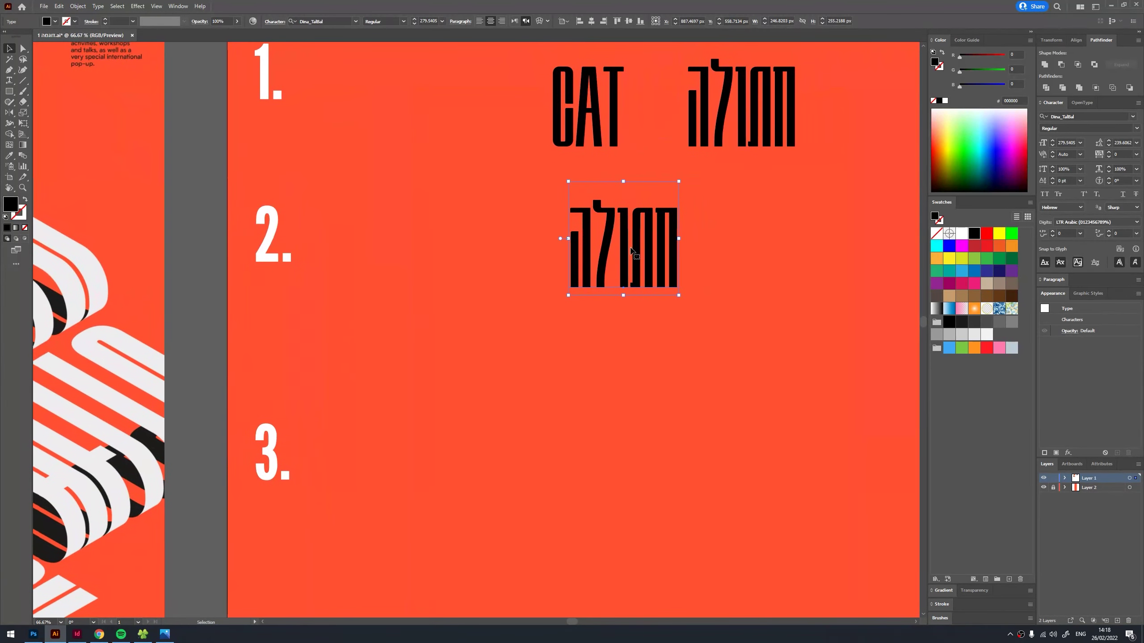
right_click(630, 233)
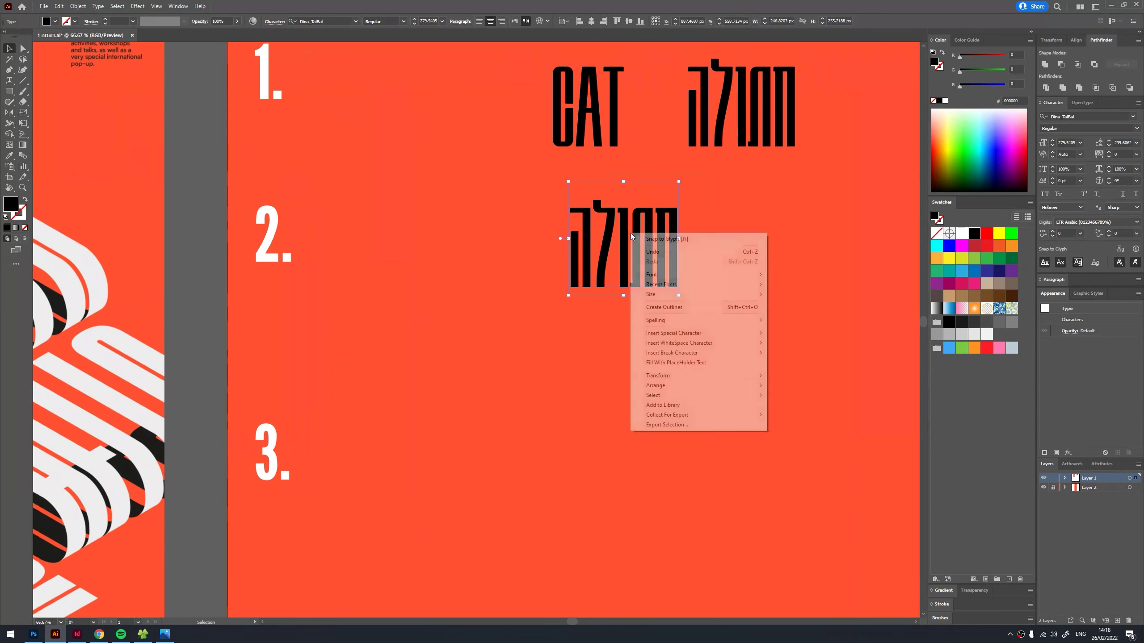
click(689, 312)
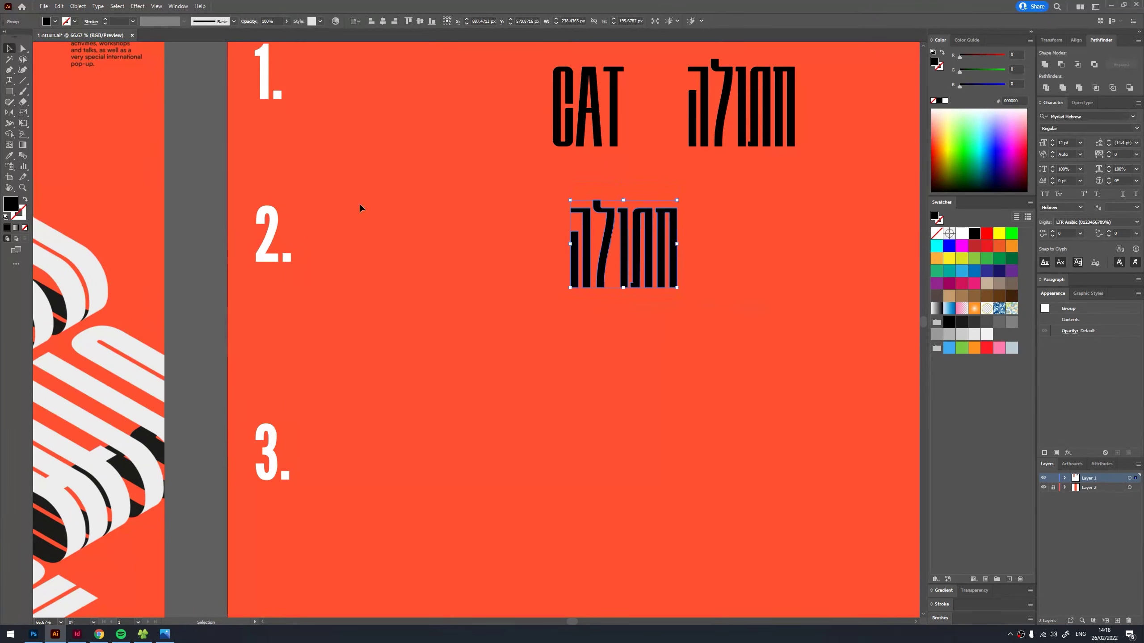
- Select the letters' bottom anchors and drag them down to make the glyphs much taller
key(a)
drag(536, 278, 625, 287)
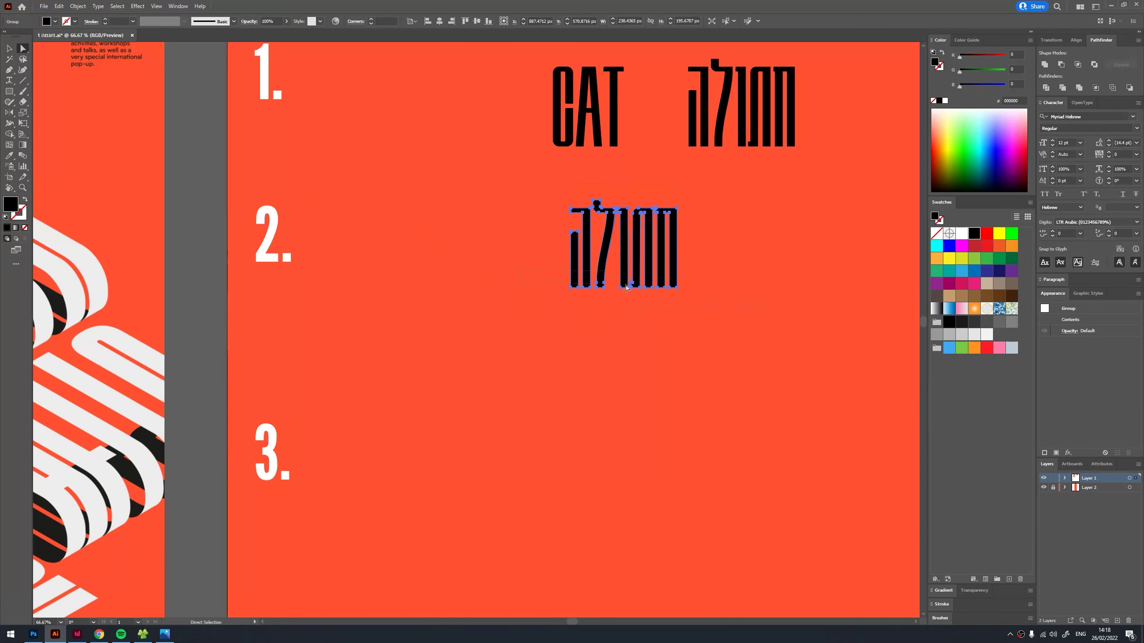
mouse_move(732, 312)
mouse_down()
mouse_move(711, 316)
mouse_move(673, 395)
mouse_up()
- Copy the stretched word beside step 3 and draw a rectangle across its lower part
key(v)
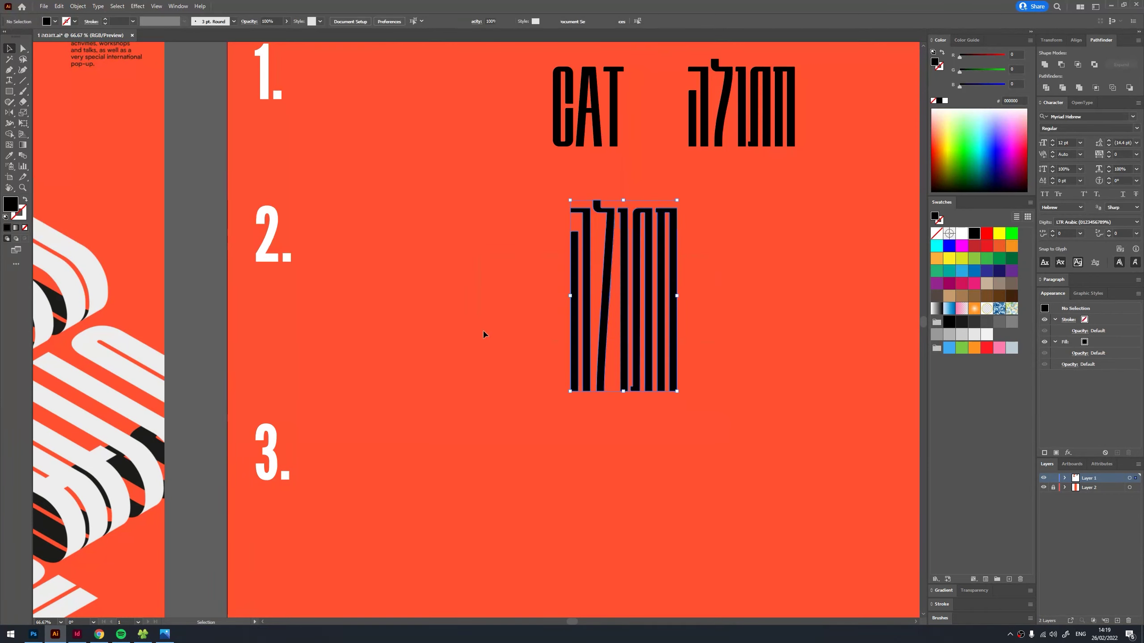
mouse_move(648, 288)
mouse_down()
mouse_move(447, 236)
mouse_move(462, 437)
mouse_up()
scroll(463, 405, down, 3)
drag(312, 306, 313, 356)
click(378, 322)
key(m)
drag(393, 343, 542, 400)
- Fill the word white and the rectangle black, then select both together
key(v)
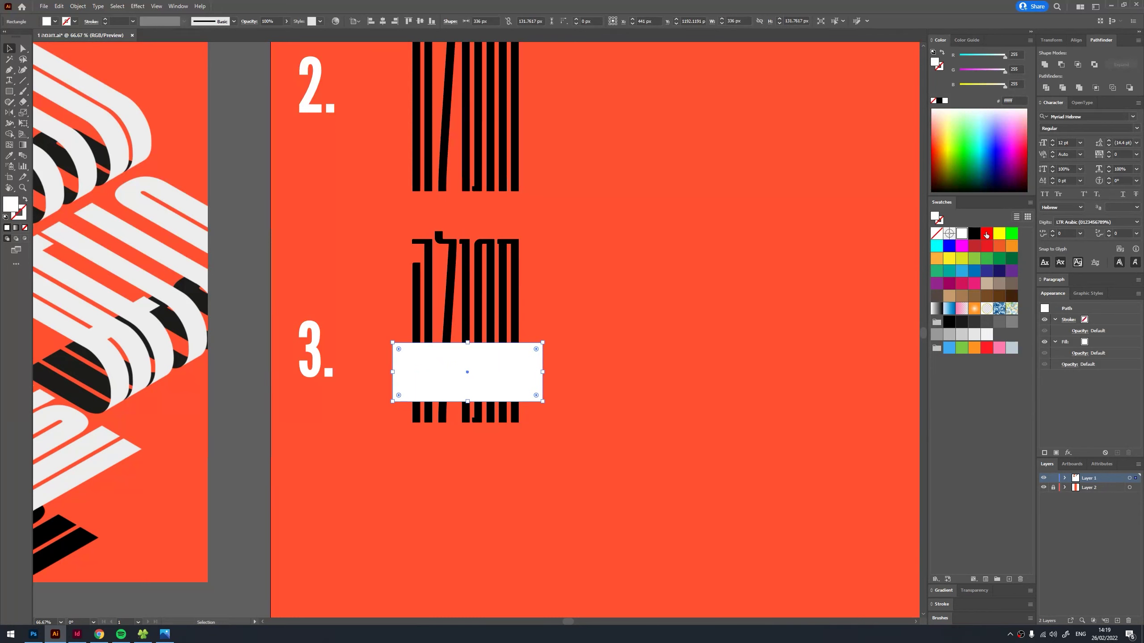
click(986, 234)
click(674, 291)
click(450, 271)
click(961, 232)
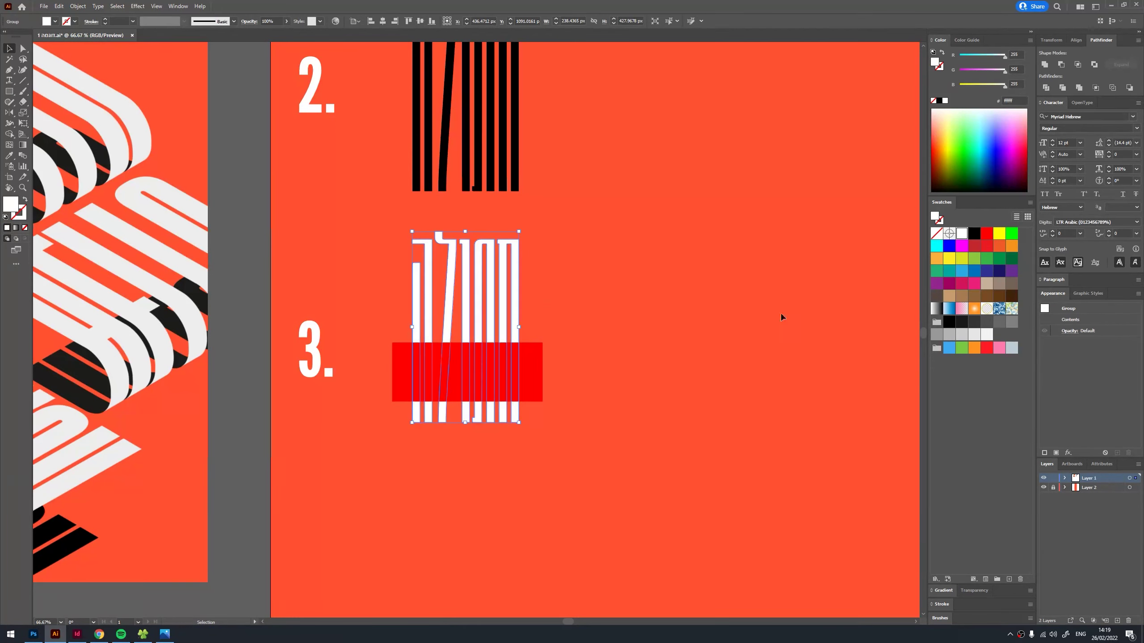
click(782, 317)
click(505, 383)
click(974, 233)
click(695, 355)
drag(598, 328, 388, 454)
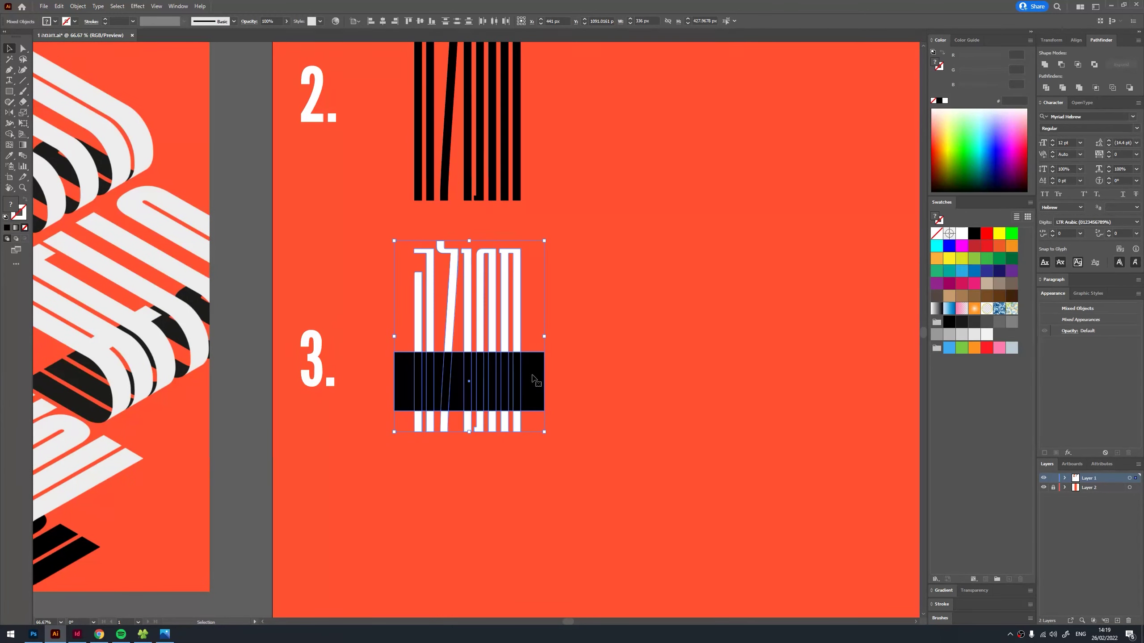
- Divide the word along the black bar with Pathfinder and ungroup the pieces
drag(1089, 40, 649, 252)
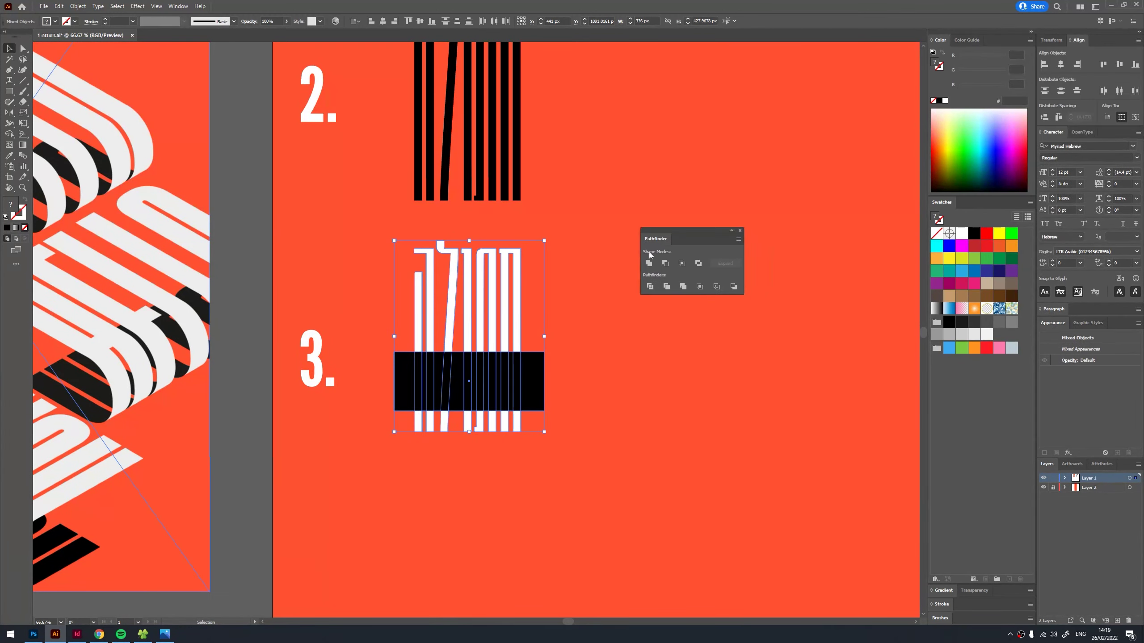
click(10, 134)
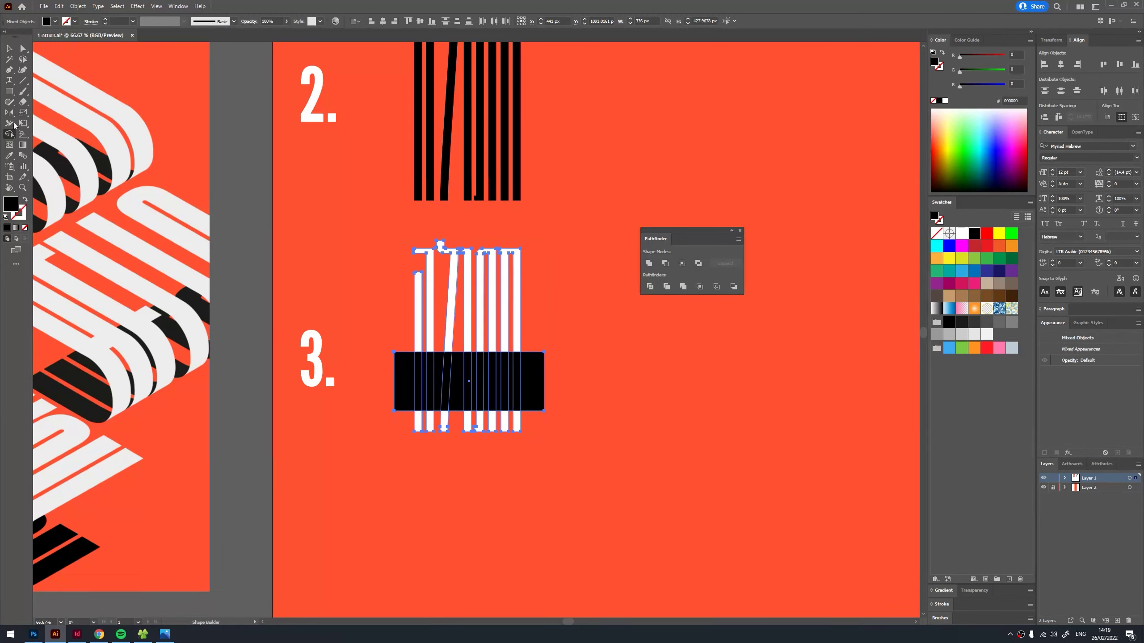
click(9, 48)
click(650, 287)
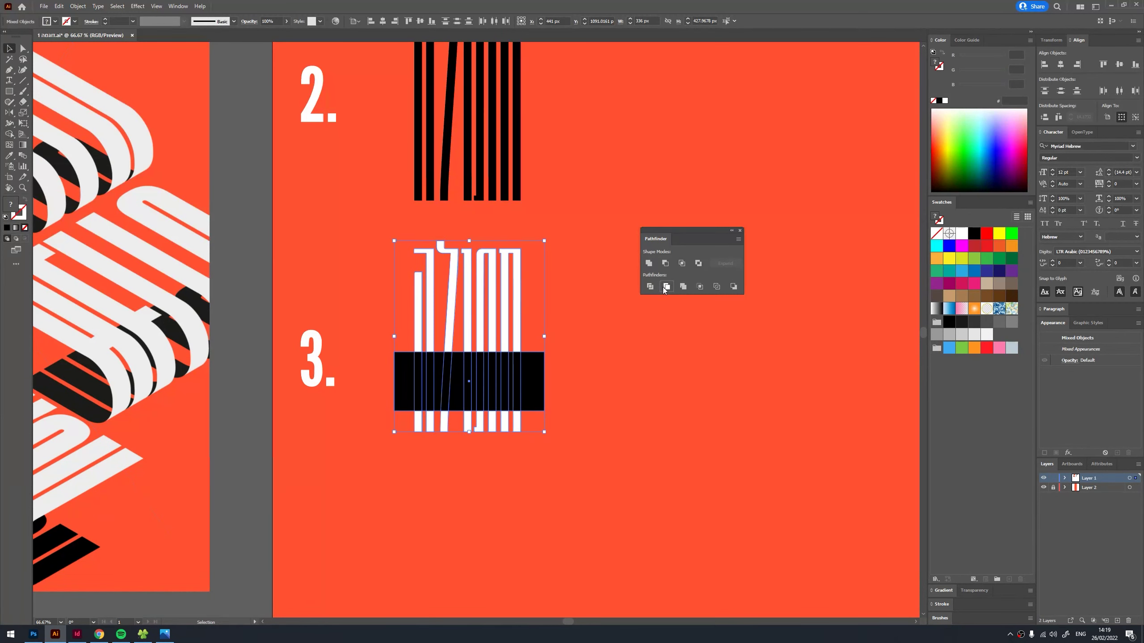
right_click(483, 362)
click(571, 435)
- Delete the black bar, leaving a horizontal band cut from the word
click(515, 380)
key(backslash)
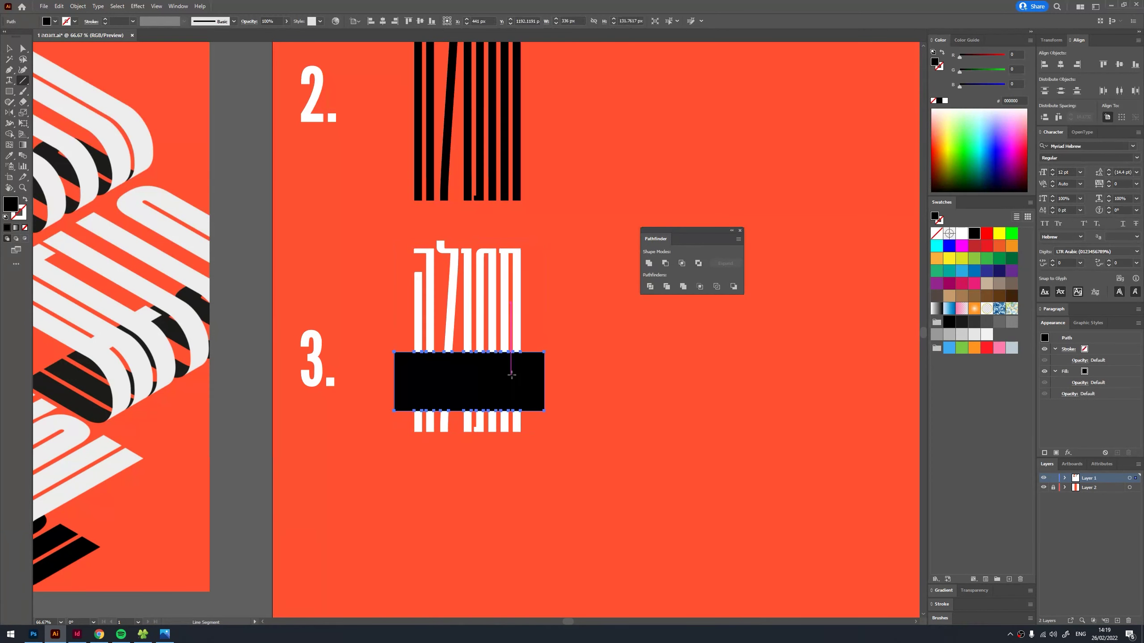
click(12, 51)
key(Delete)
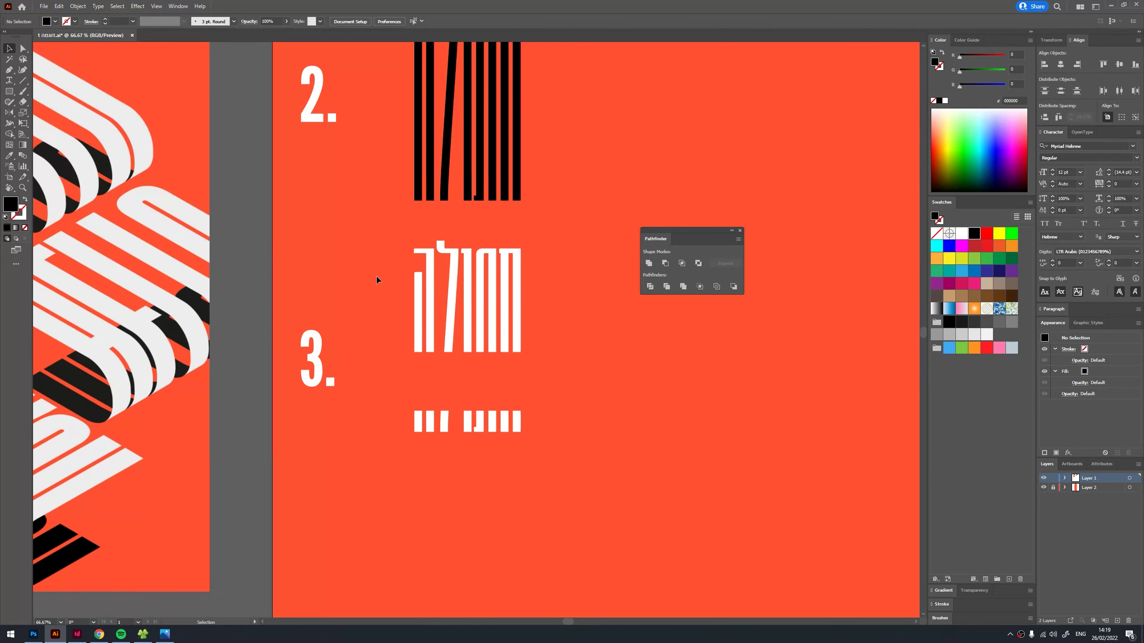
- Inspect the cut letter pieces with a temporary yellow fill, then undo it
drag(576, 450, 505, 343)
click(998, 233)
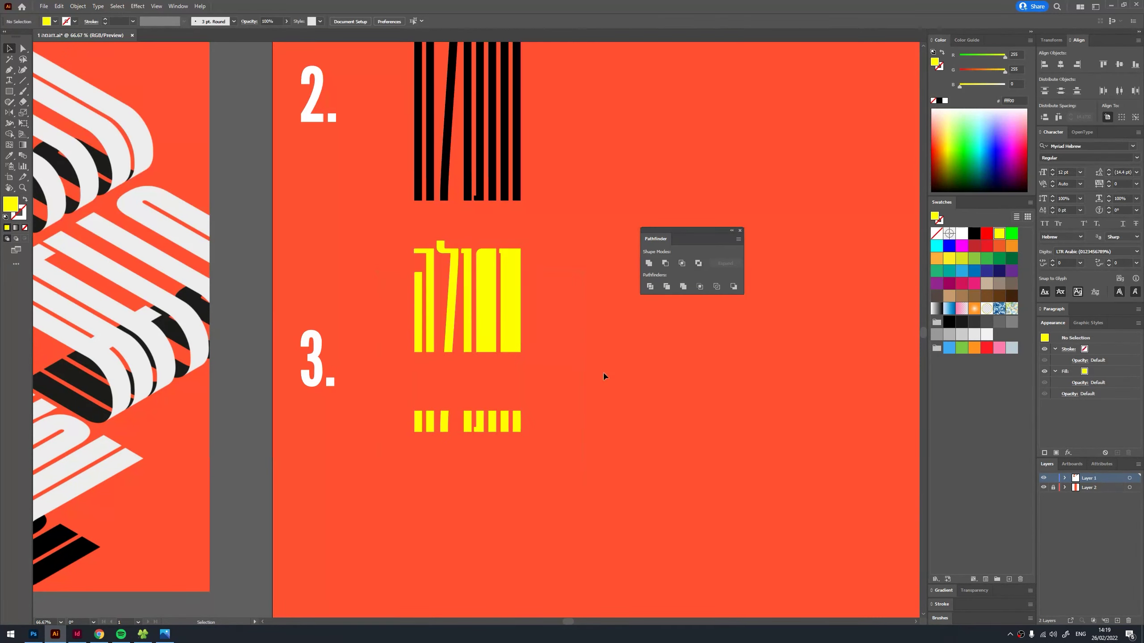
scroll(490, 360, up, 2)
click(531, 294)
key(ctrl+z)
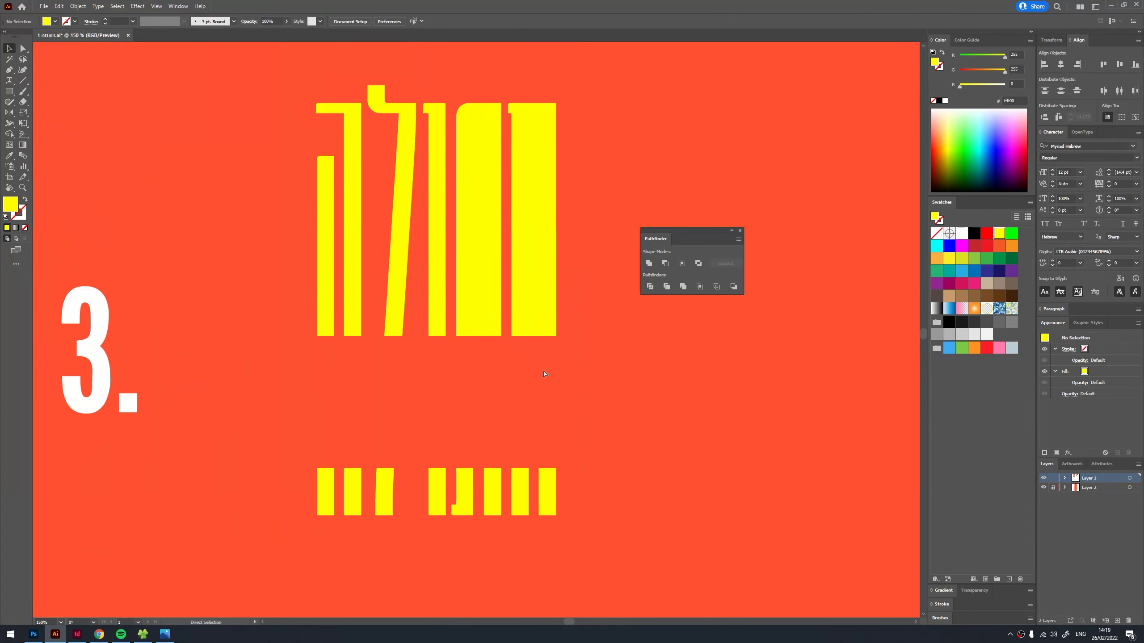
key(ctrl+z)
key(ctrl+z)
scroll(522, 372, down, 1)
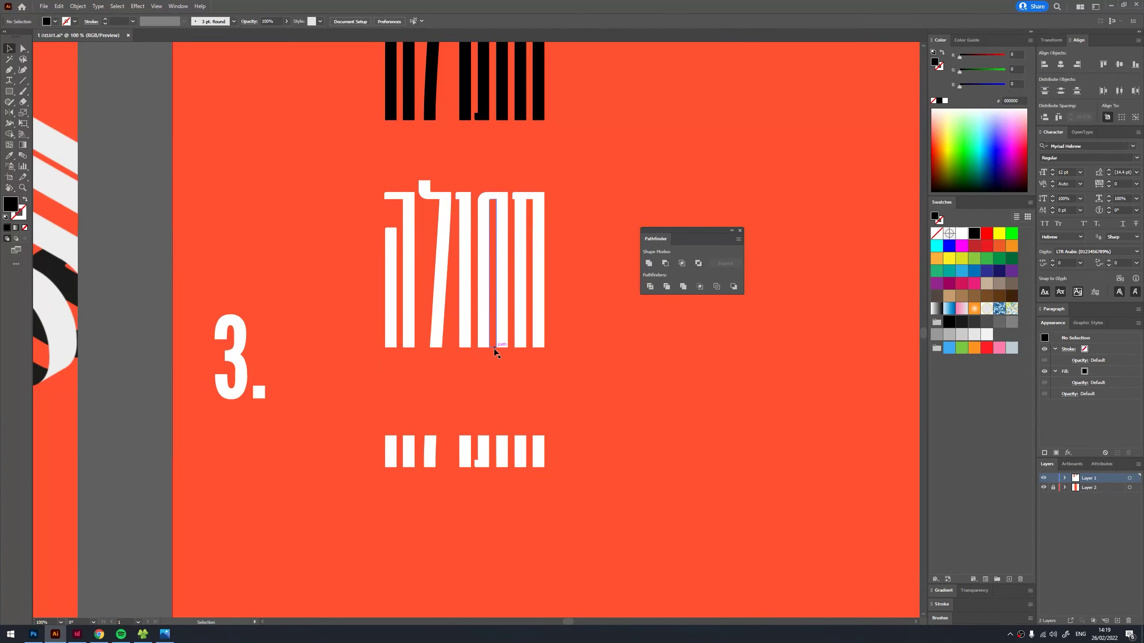
- Run Object > Path > Clean Up to remove stray paths and check in Outline view
drag(504, 380, 494, 340)
click(499, 370)
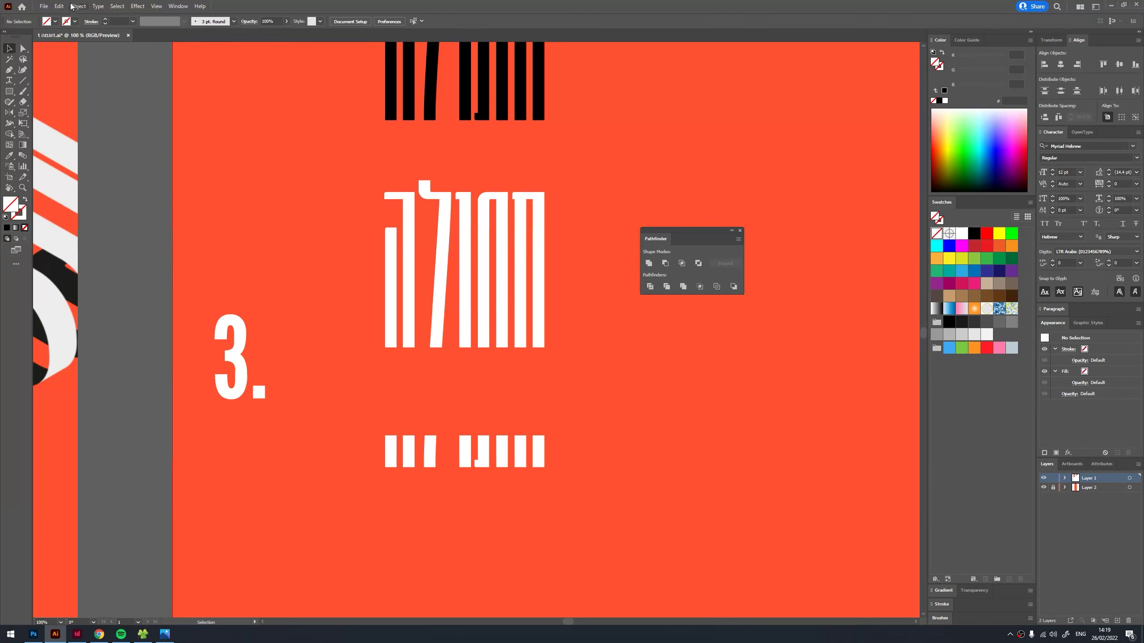
click(77, 6)
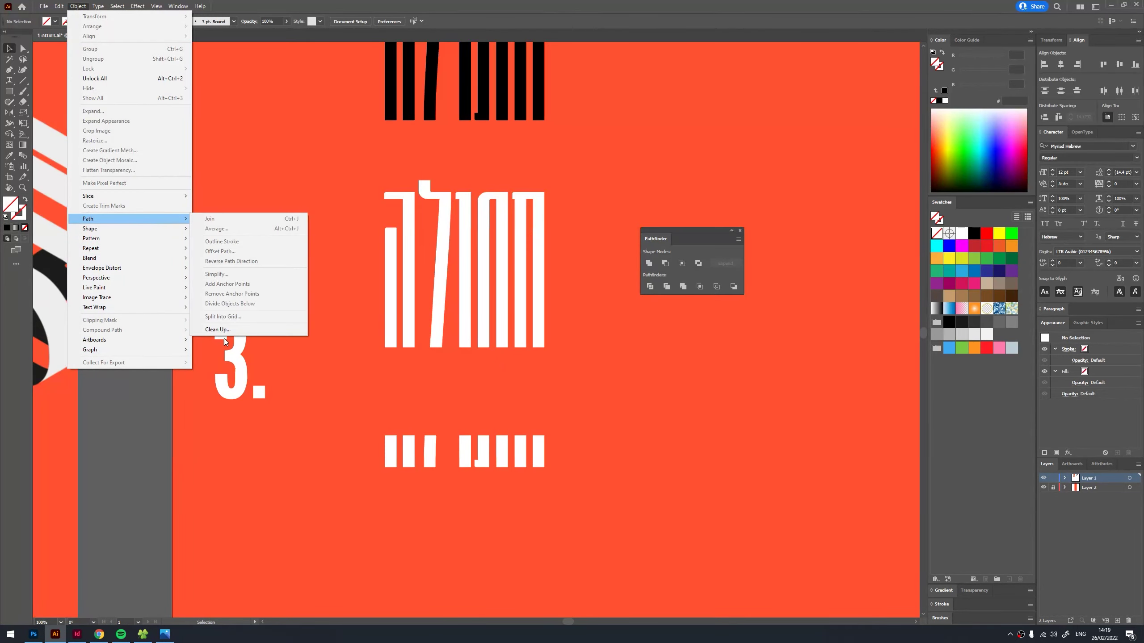
click(219, 329)
click(555, 345)
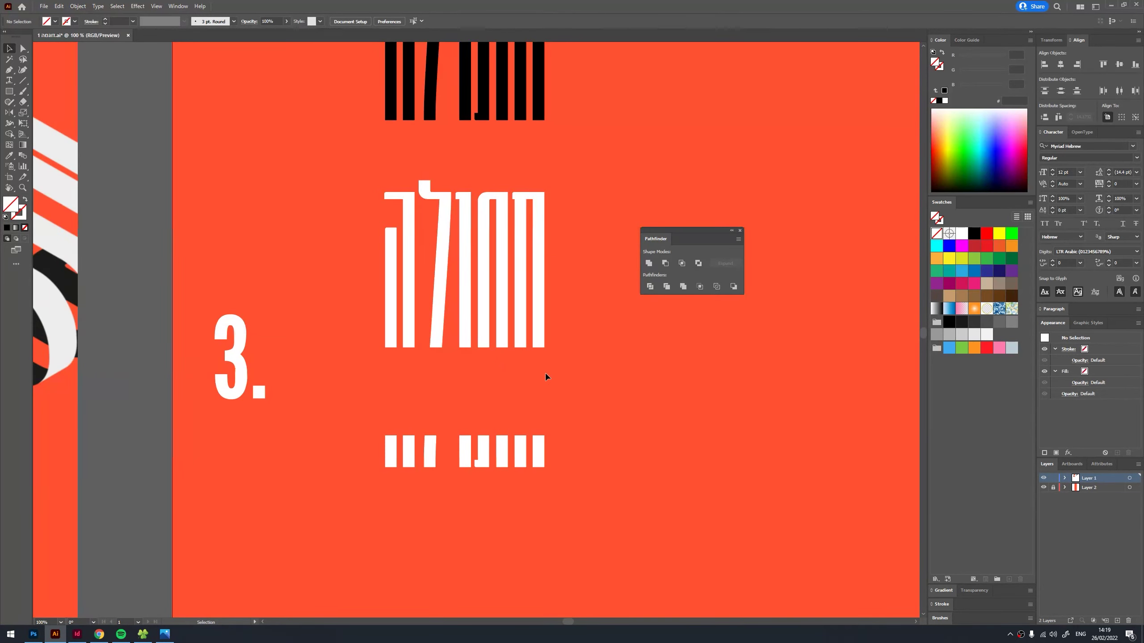
key(ctrl+y)
key(ctrl+y)
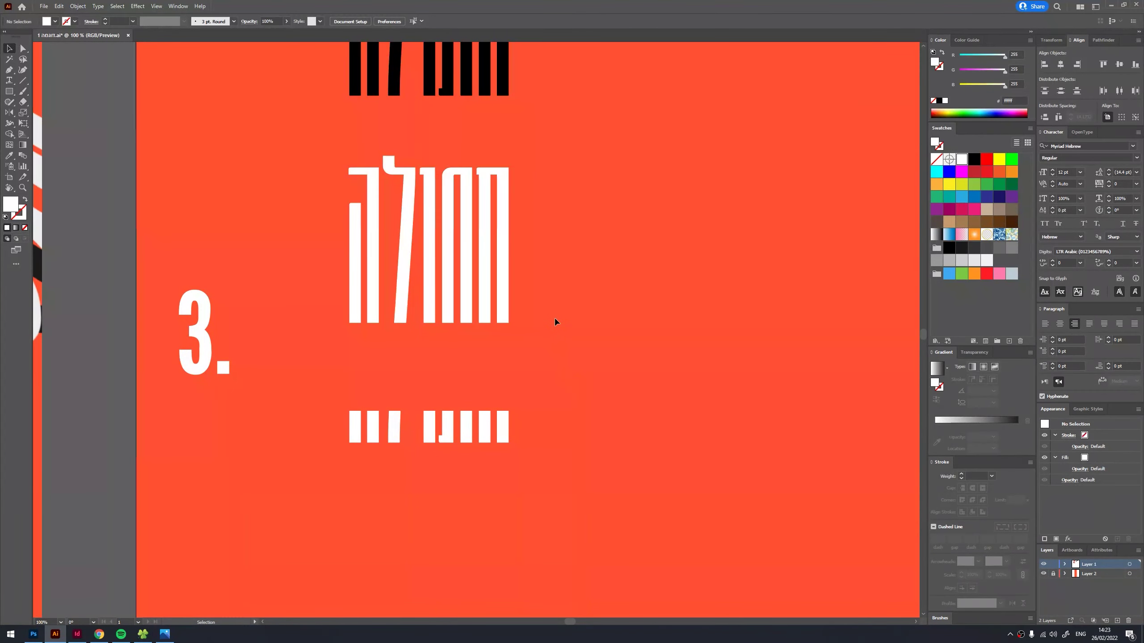
- Make the cut-off stubs below the word black and reflect them across the horizontal axis
click(395, 291)
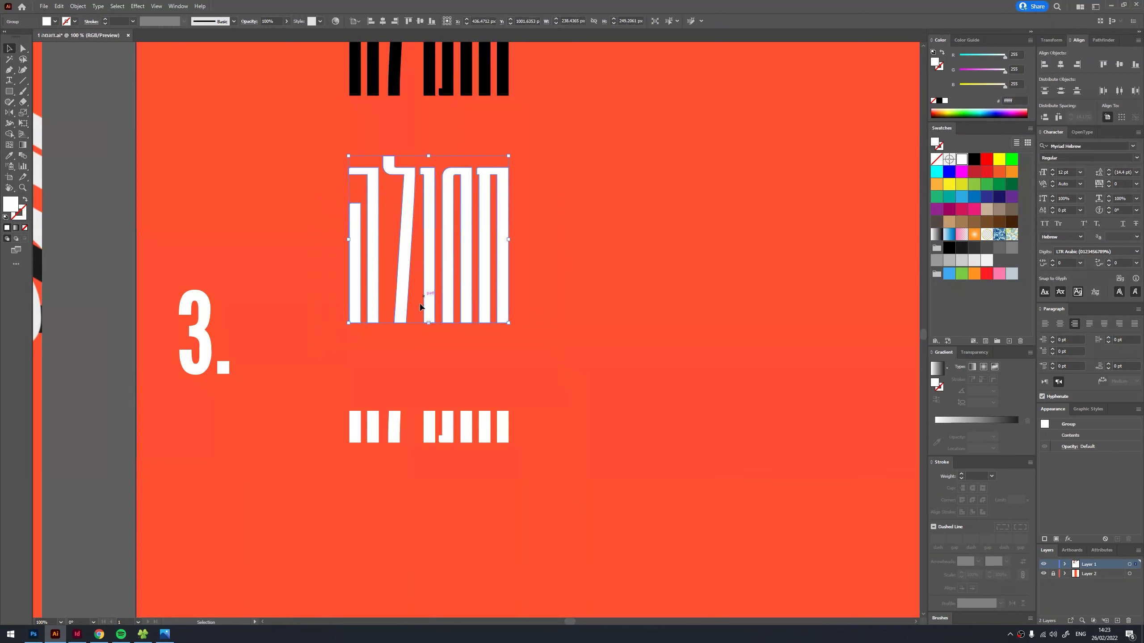
click(503, 433)
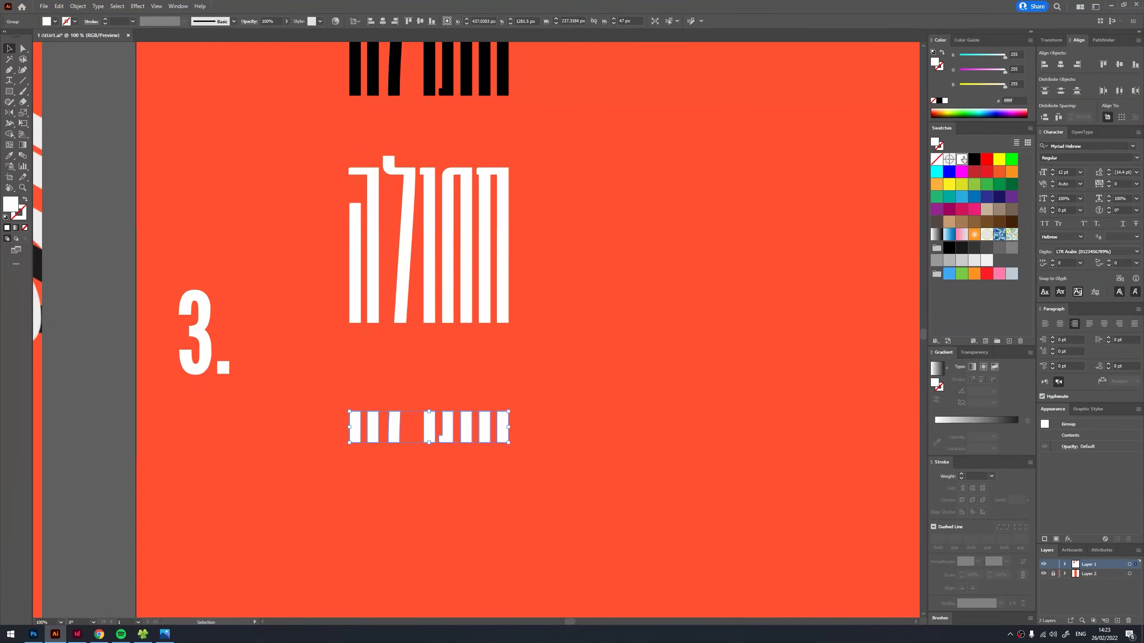
click(974, 159)
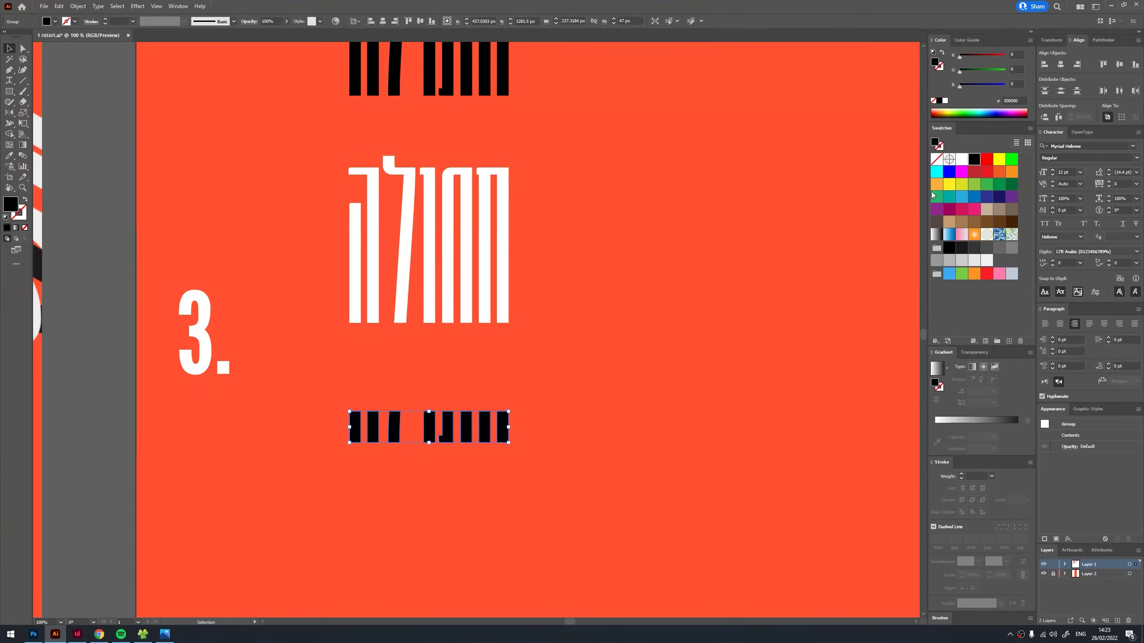
right_click(477, 426)
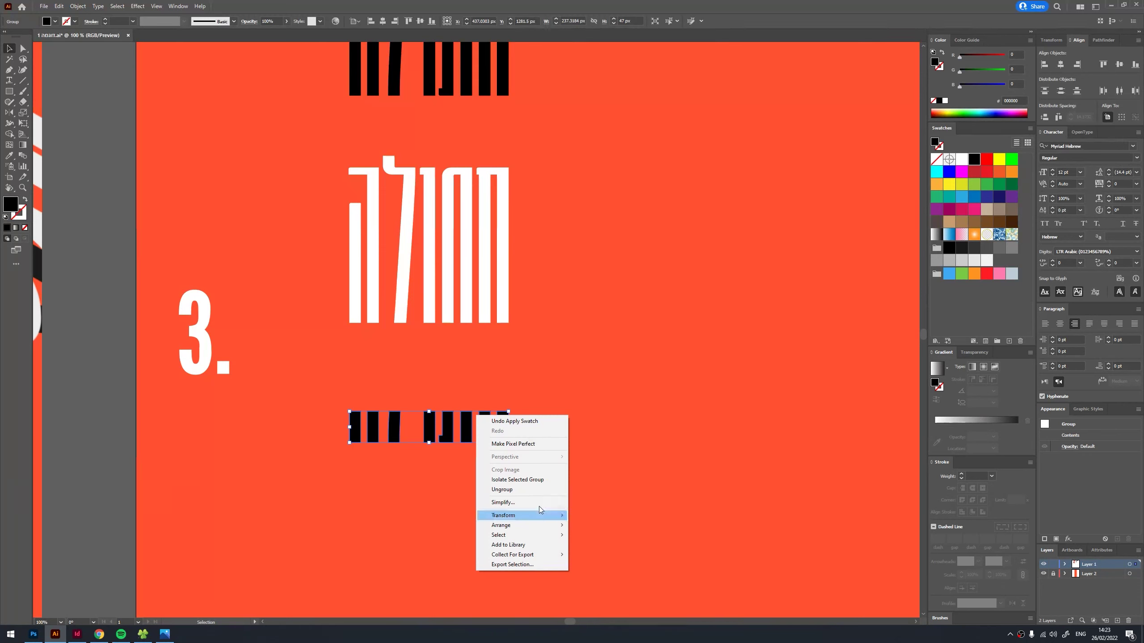
mouse_move(518, 516)
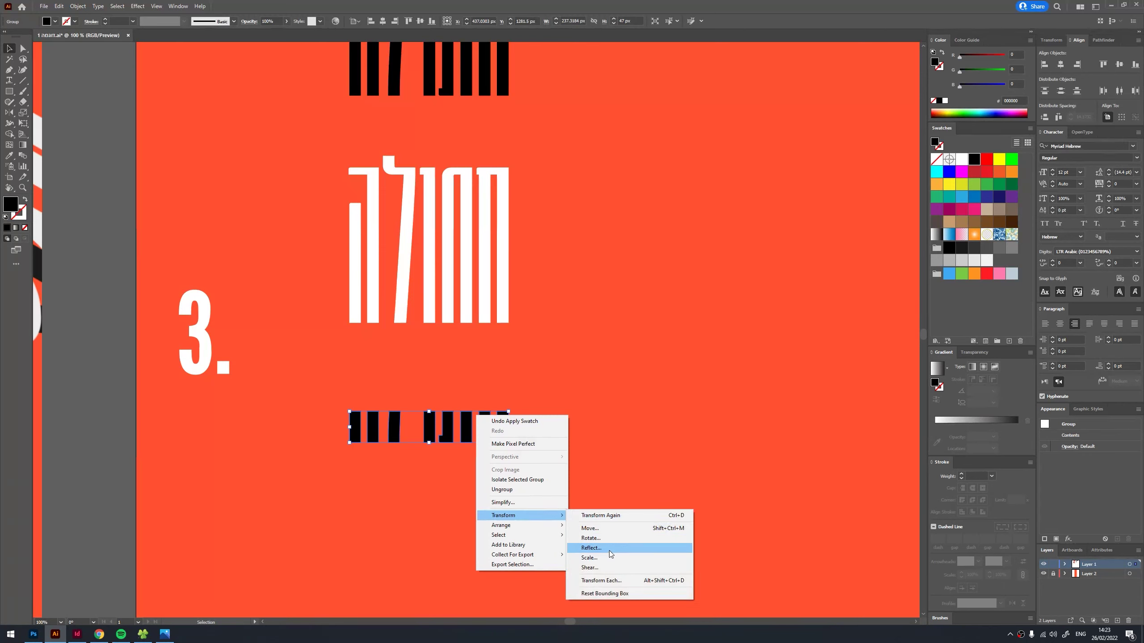
click(611, 550)
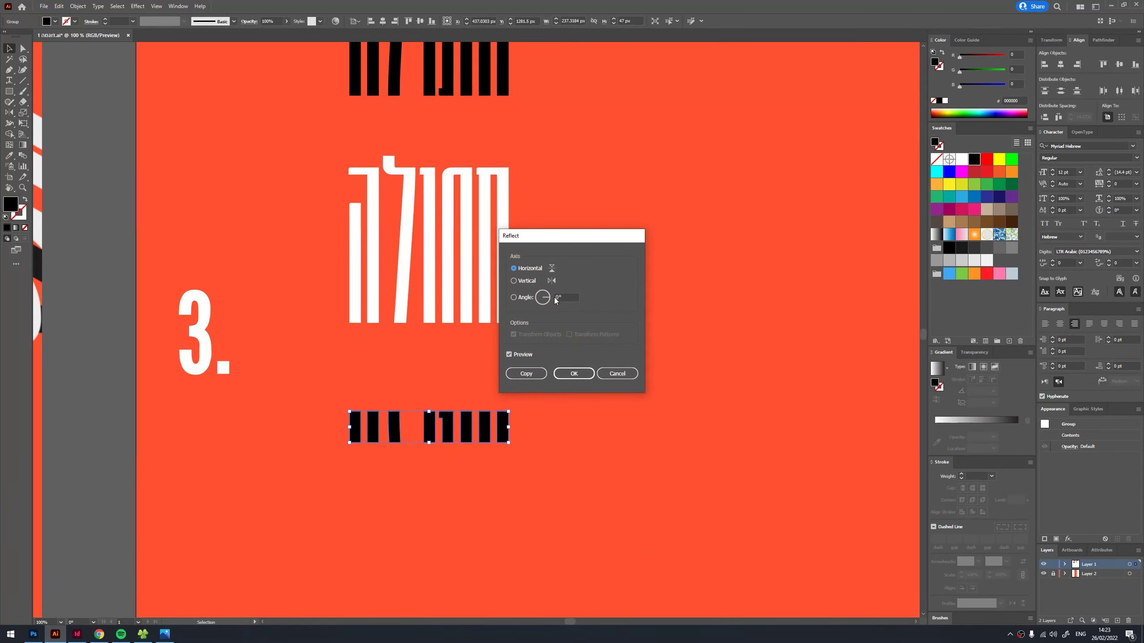
click(527, 281)
click(573, 374)
scroll(567, 417, down, 3)
- Copy the word and stubs to step 4 and apply 3D Rotate with the Isometric Top preset
scroll(558, 377, up, 1)
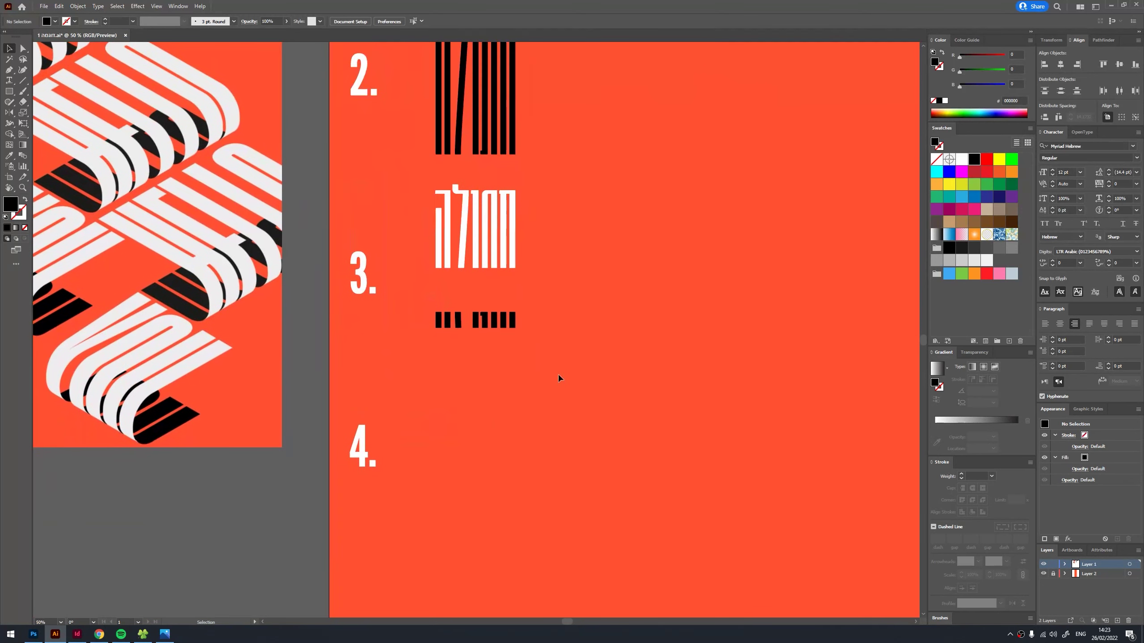
drag(477, 225, 477, 428)
scroll(477, 406, down, 2)
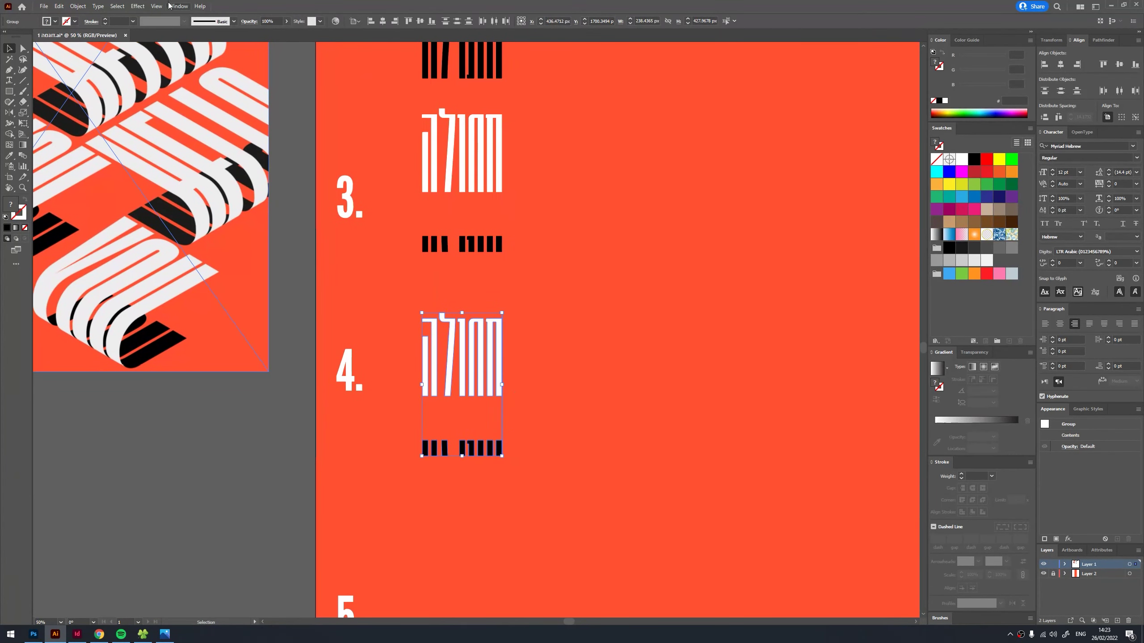
click(137, 6)
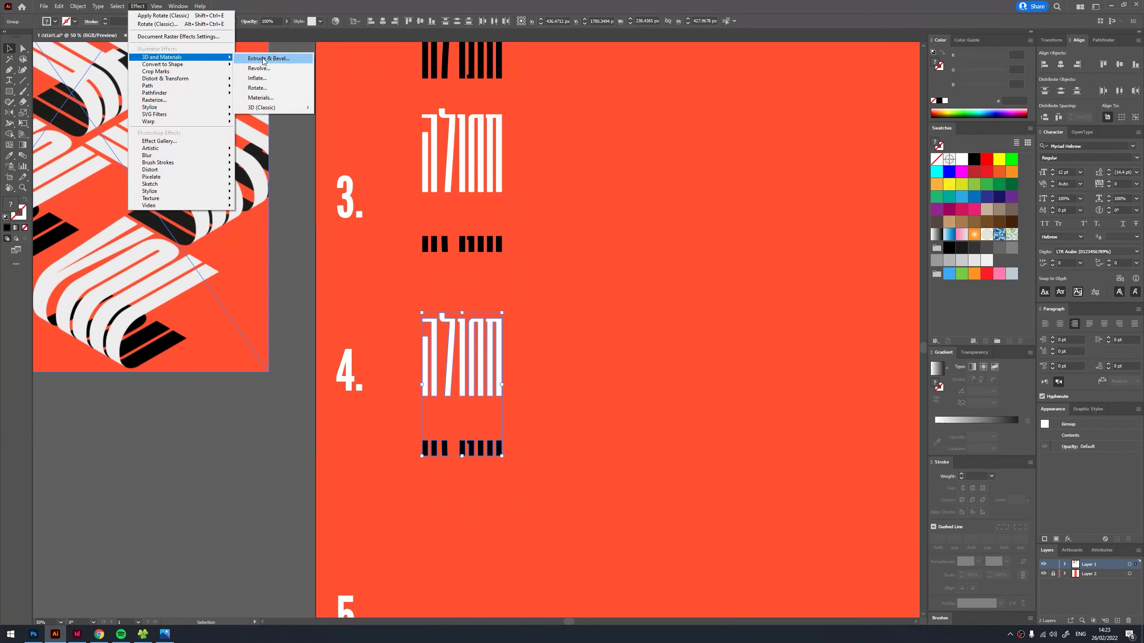
mouse_move(262, 107)
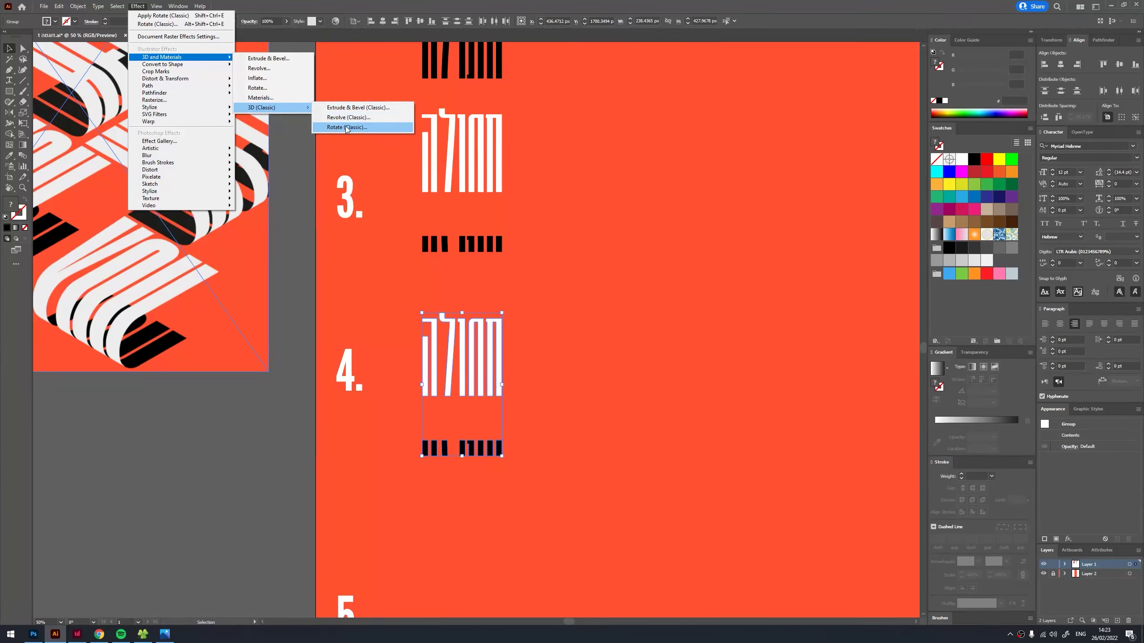
click(348, 127)
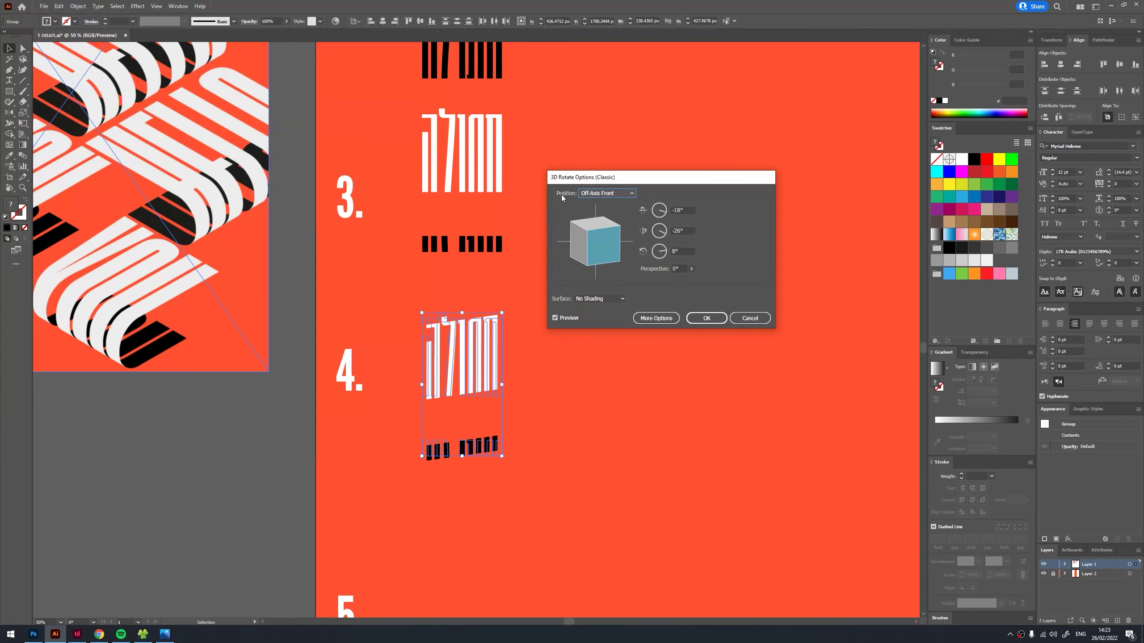
click(603, 194)
click(614, 354)
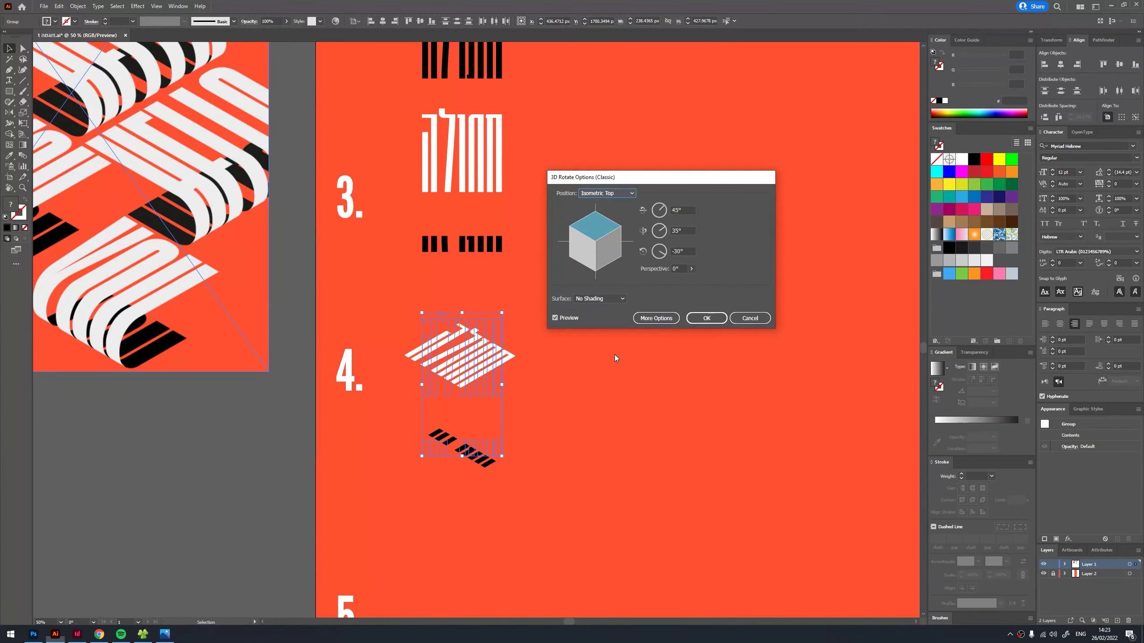
click(706, 319)
click(606, 401)
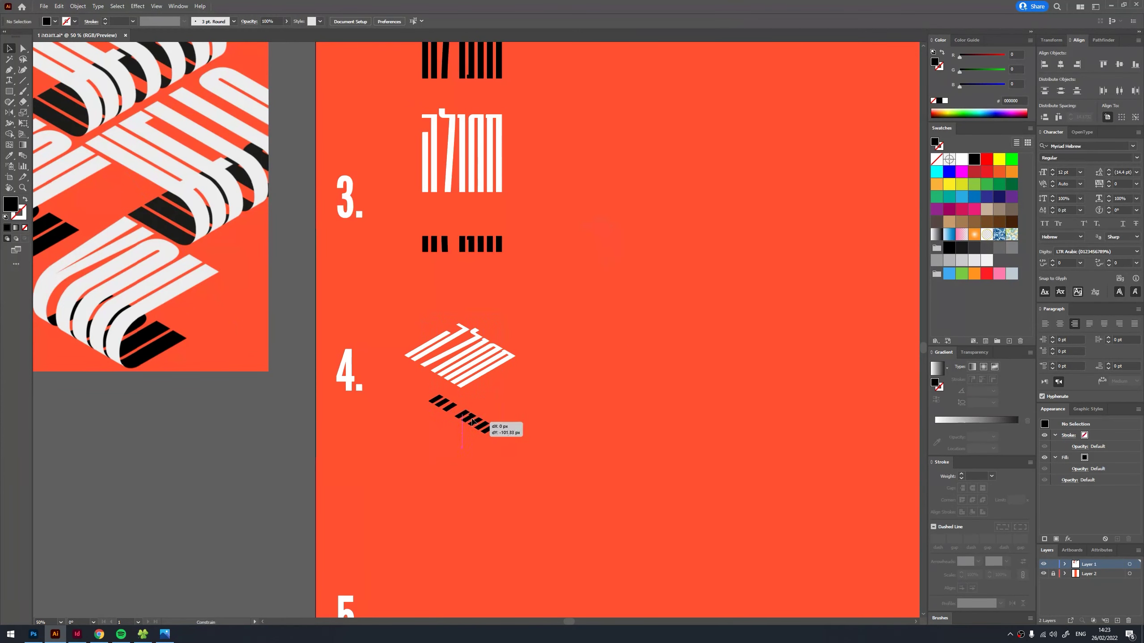
- Duplicate the isometric artwork to step 5, expand its appearance and check it in Outline view
drag(491, 450, 491, 408)
scroll(468, 180, down, 5)
drag(468, 180, 468, 425)
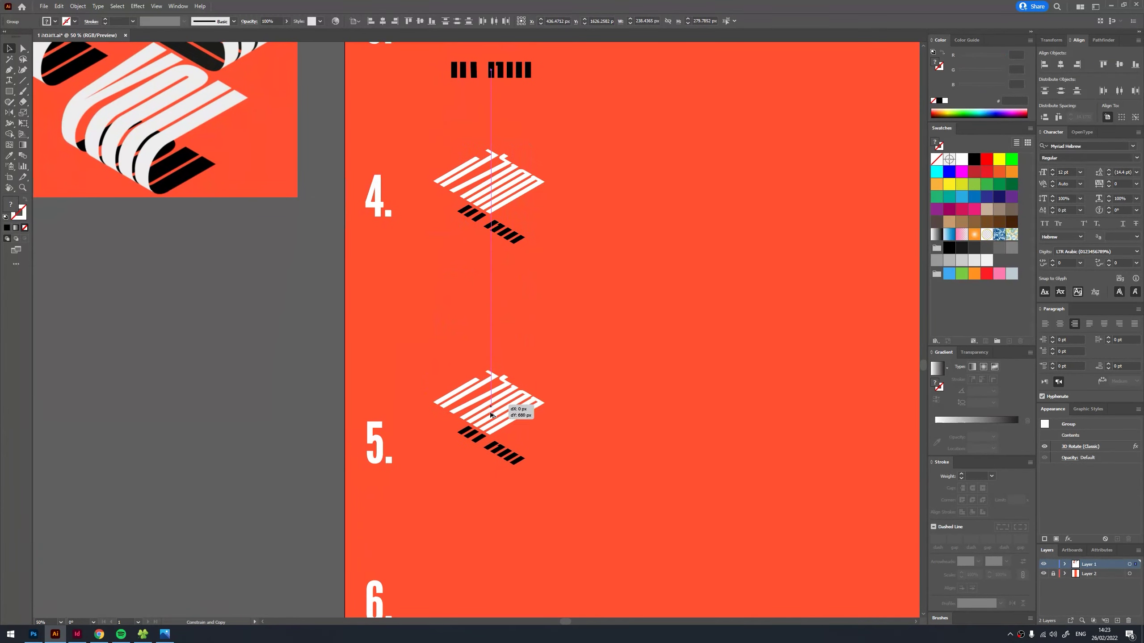
key(ctrl+plus)
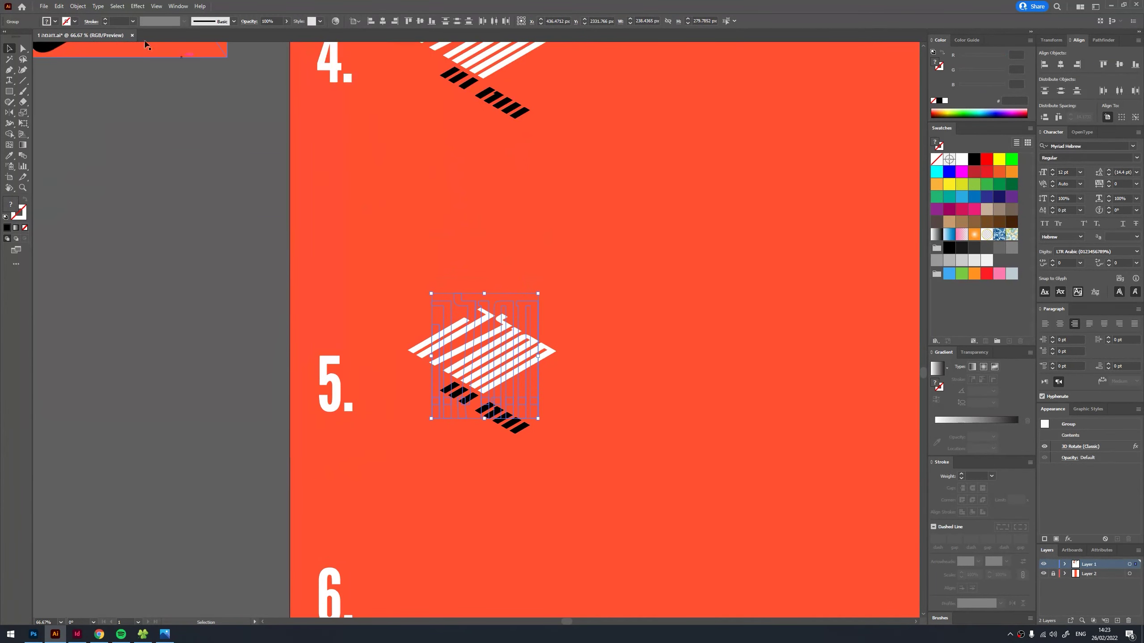
click(78, 6)
click(120, 121)
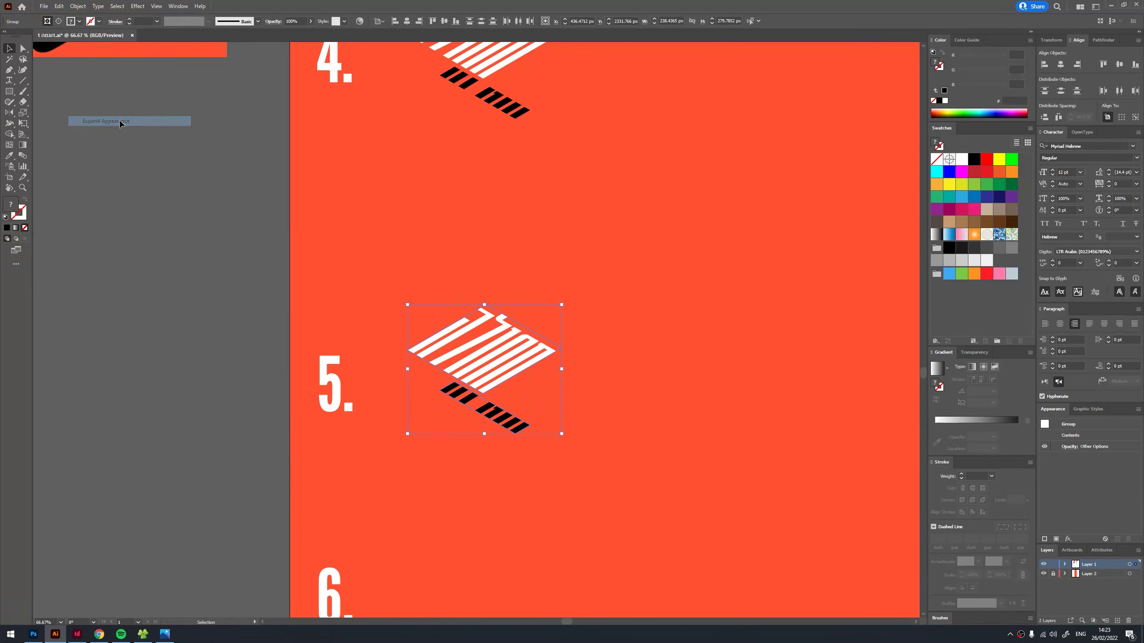
click(558, 256)
drag(556, 253, 538, 358)
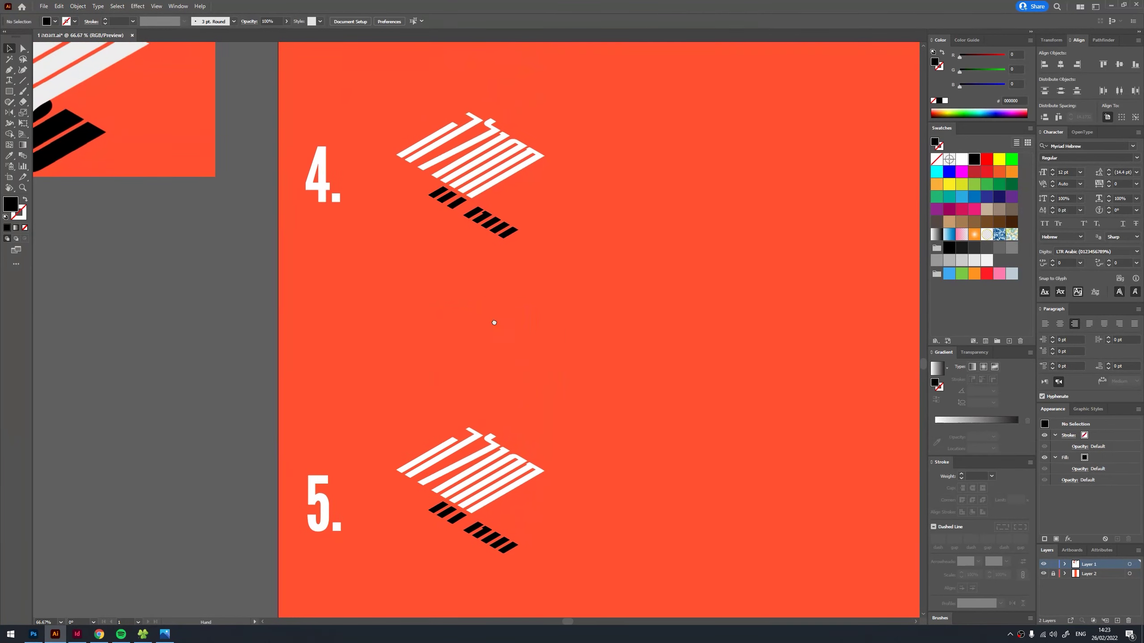
key(ctrl+y)
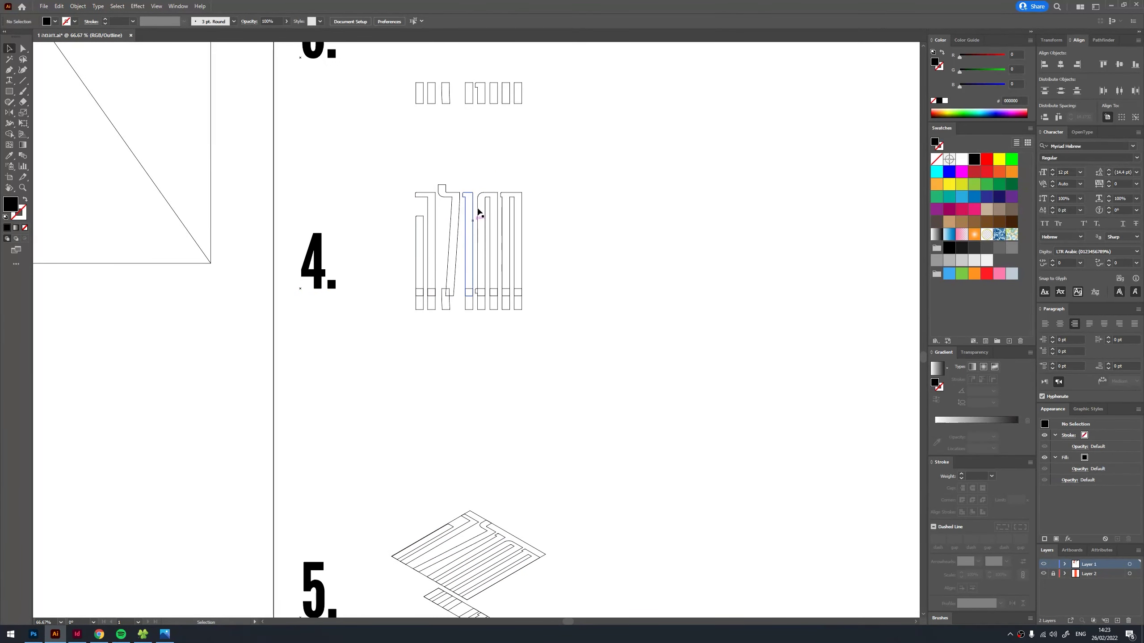
- Ungroup the step-5 artwork, release its clipping mask and nudge the black shadow bars
key(ctrl+y)
key(ctrl+y)
scroll(442, 419, down, 5)
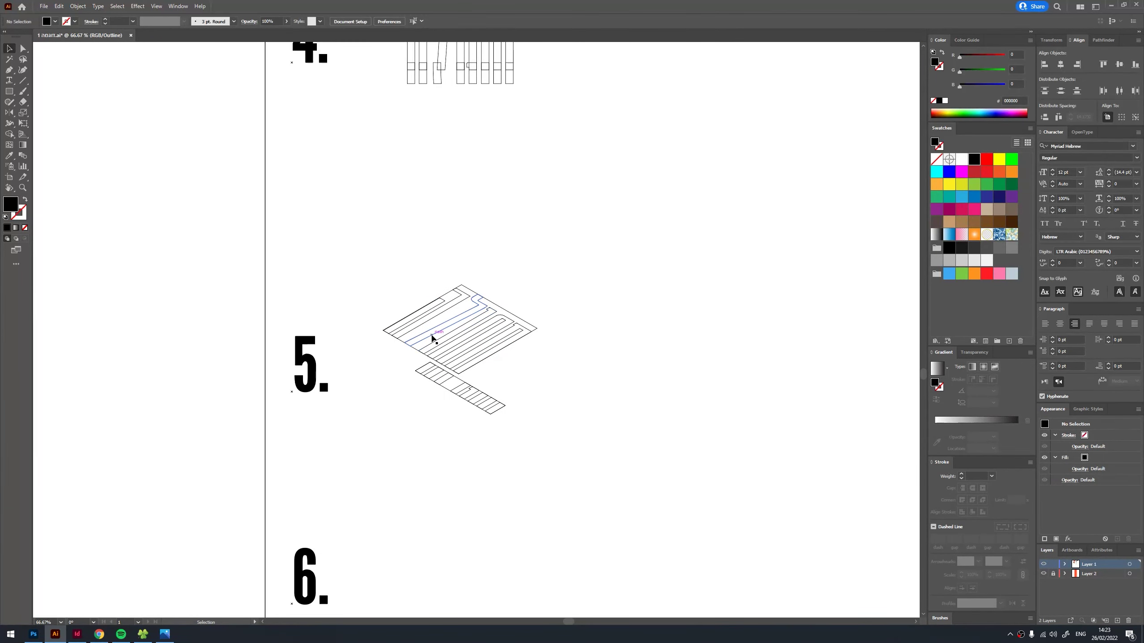
scroll(439, 351, up, 2)
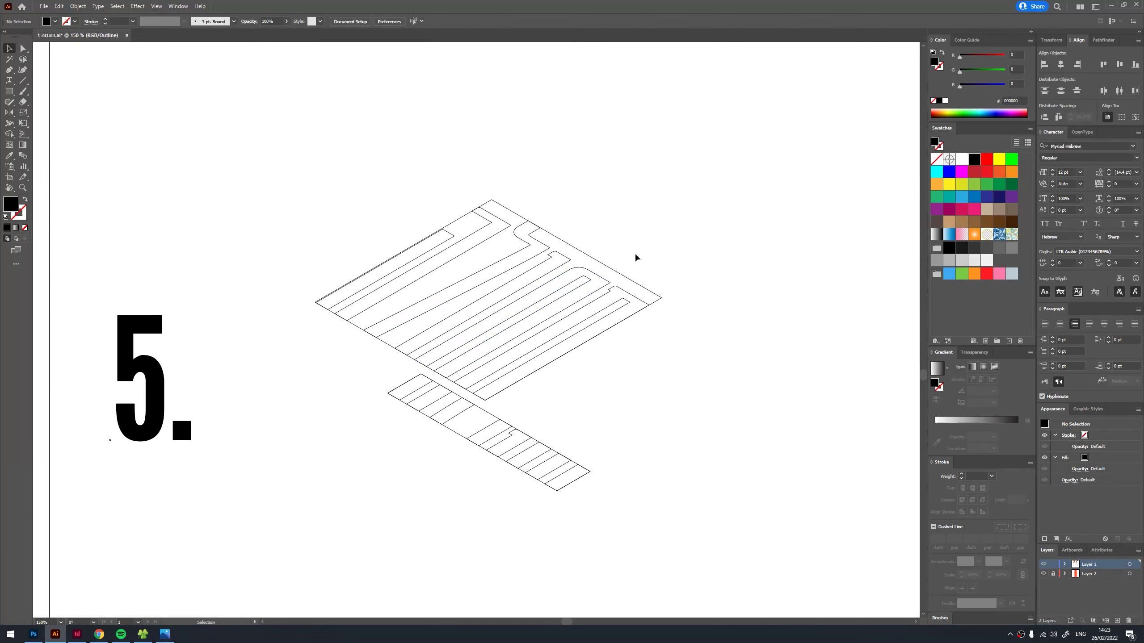
key(ctrl+y)
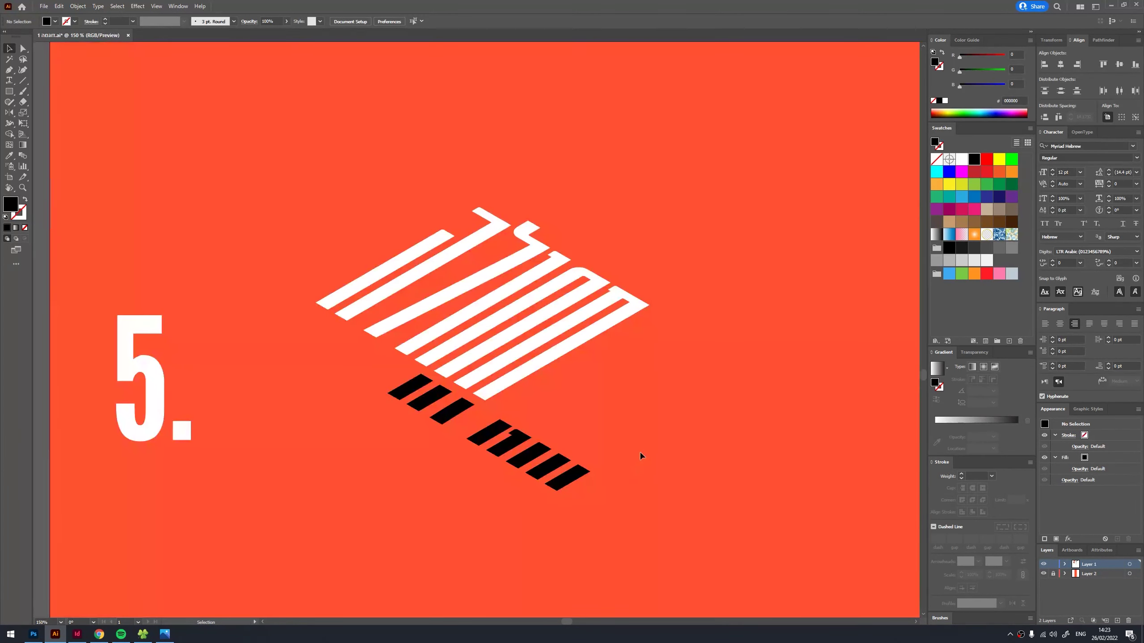
right_click(442, 225)
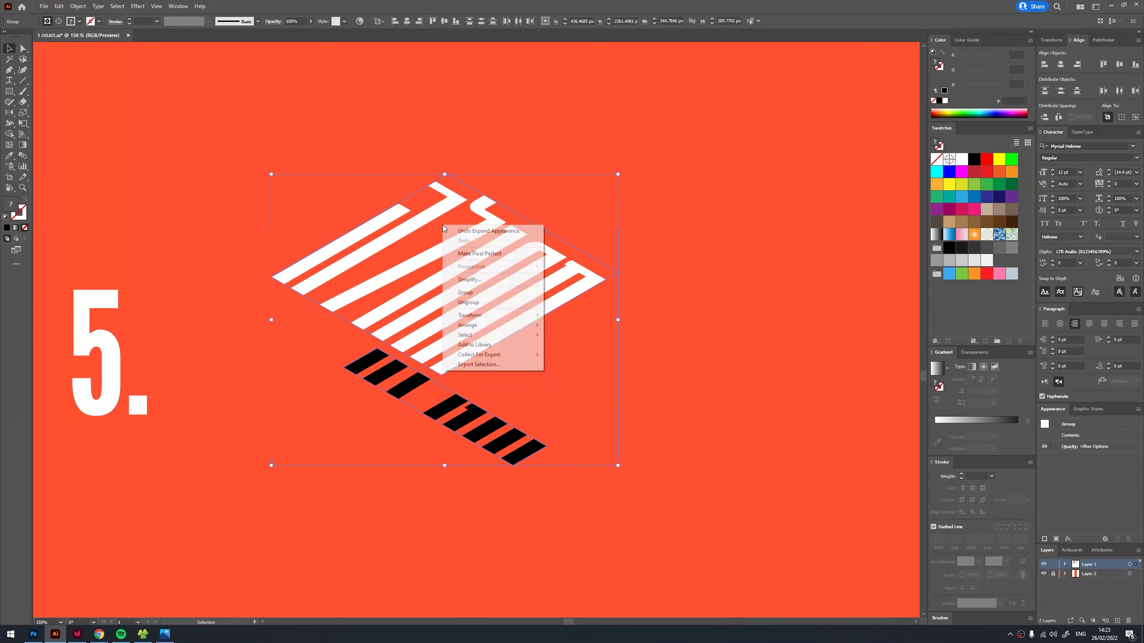
click(478, 300)
right_click(456, 274)
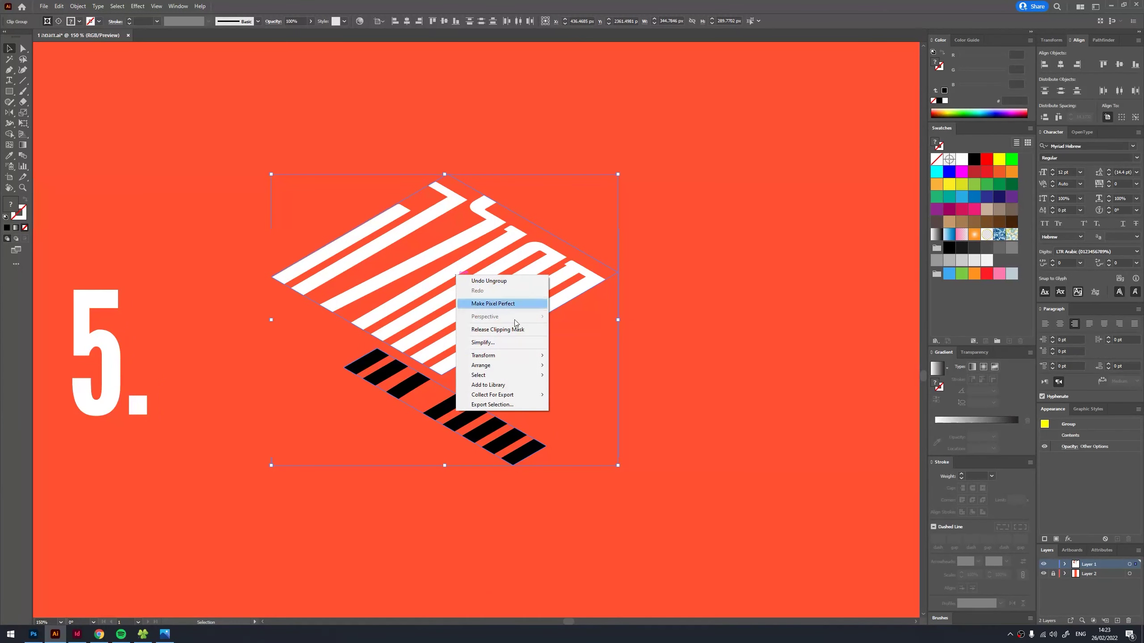
click(519, 332)
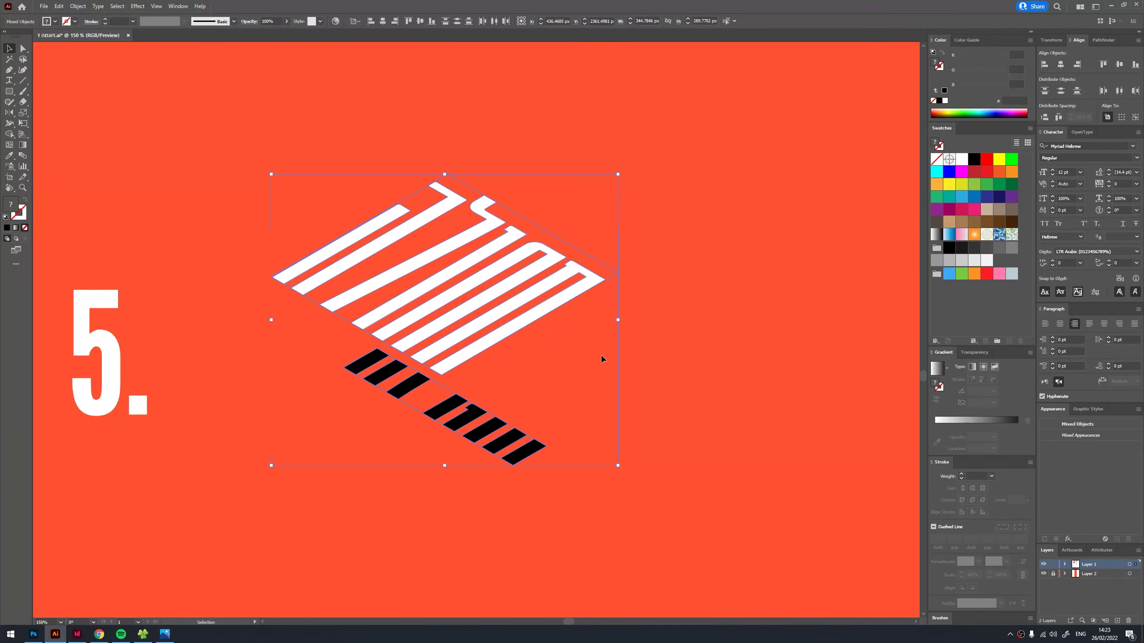
click(457, 383)
drag(449, 387, 472, 382)
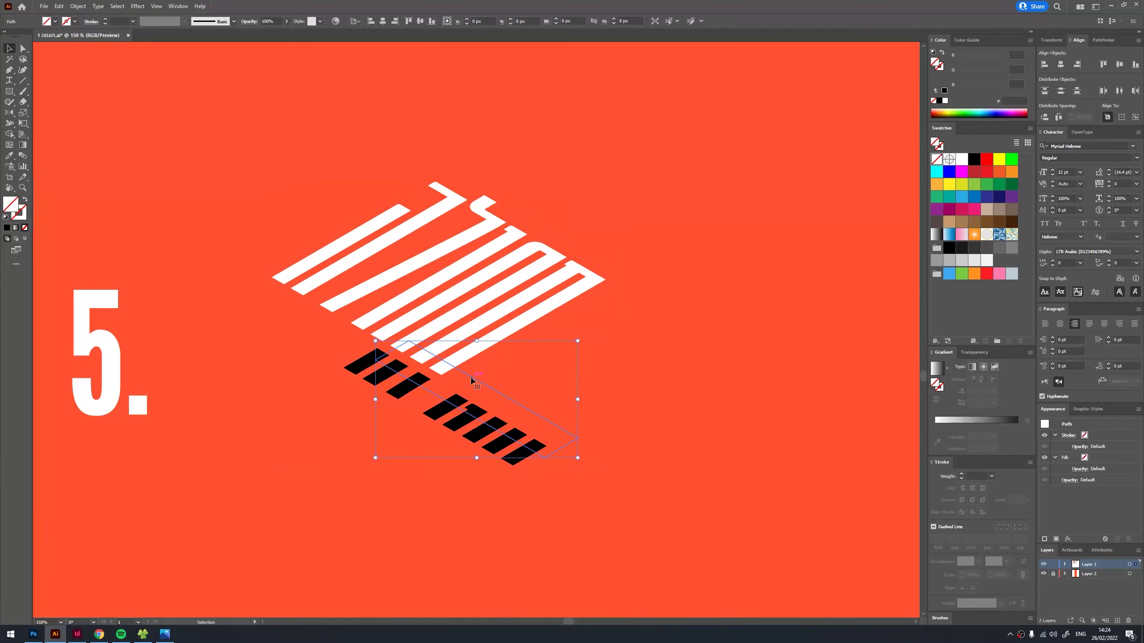
- Run Path Clean Up to delete stray points and unpainted objects
click(647, 286)
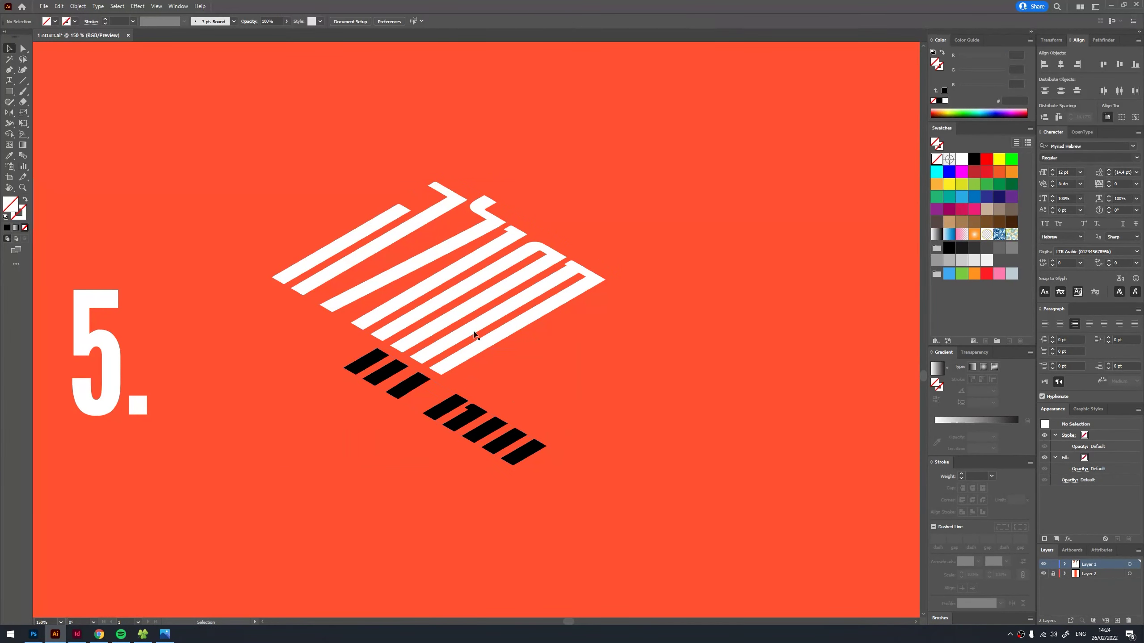
click(77, 6)
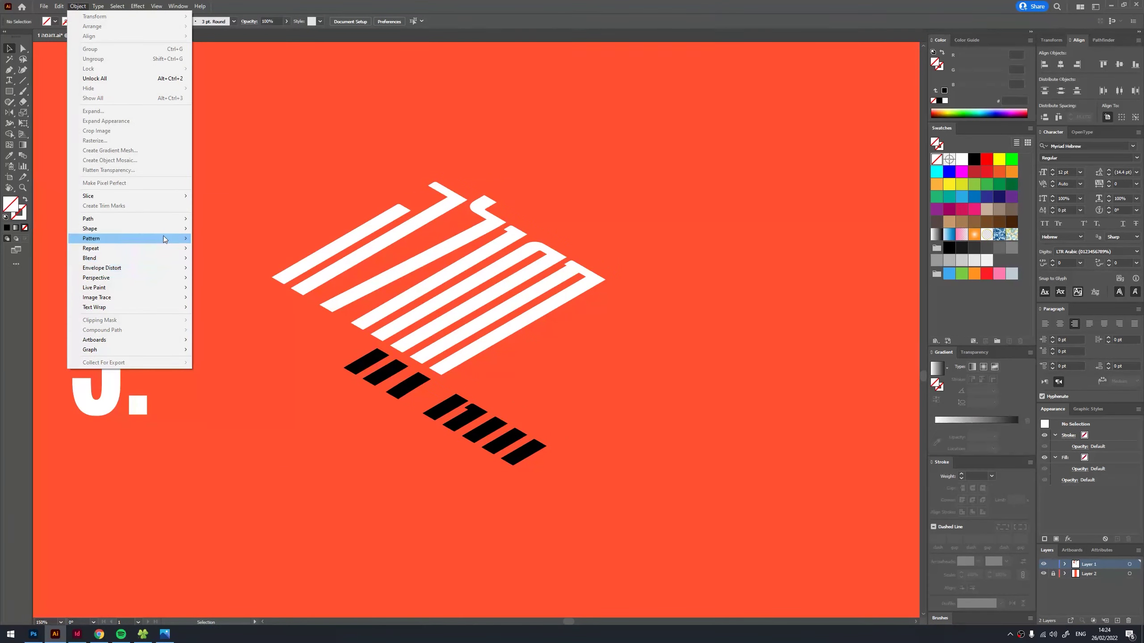
mouse_move(125, 218)
click(237, 330)
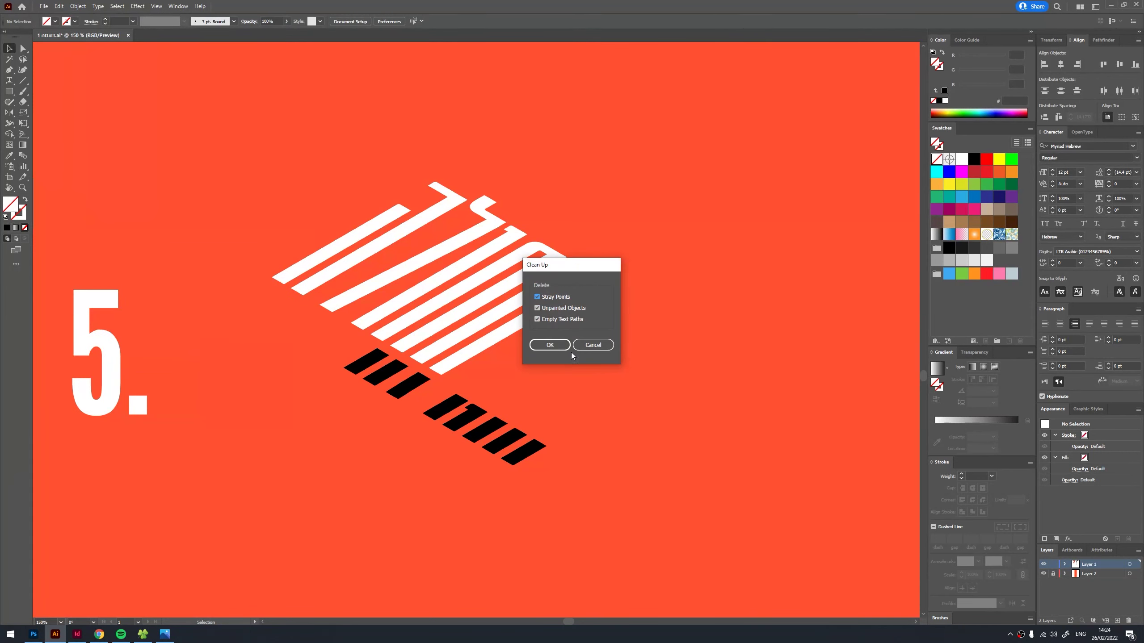
key(Return)
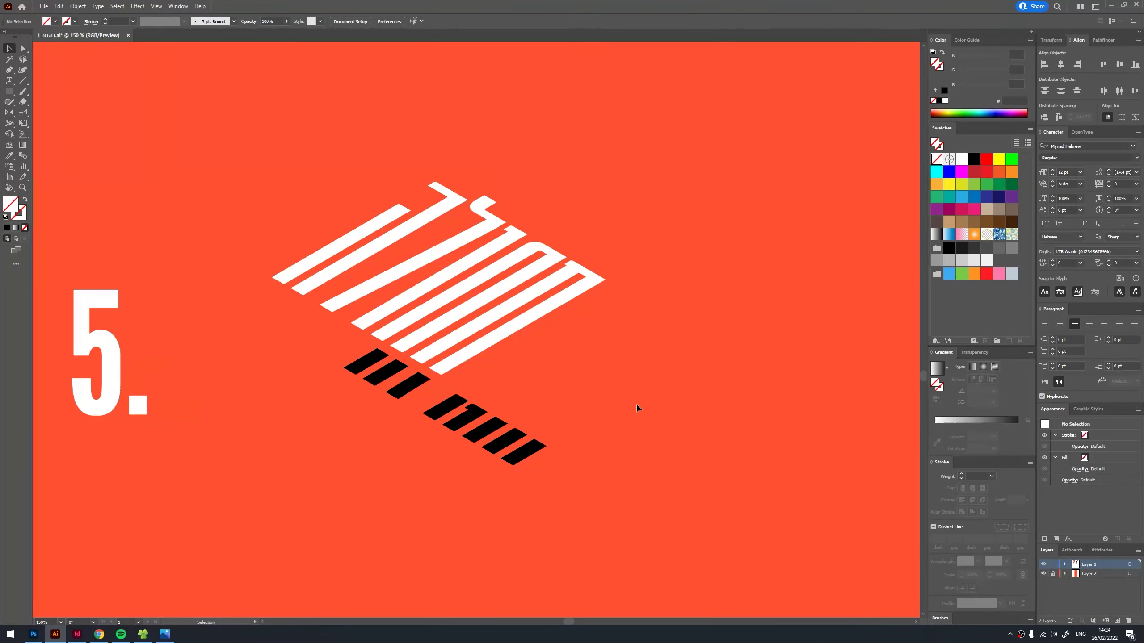
- Align the black bars left and bottom to the white letters as key object
key(ctrl+minus)
key(ctrl+minus)
key(ctrl+minus)
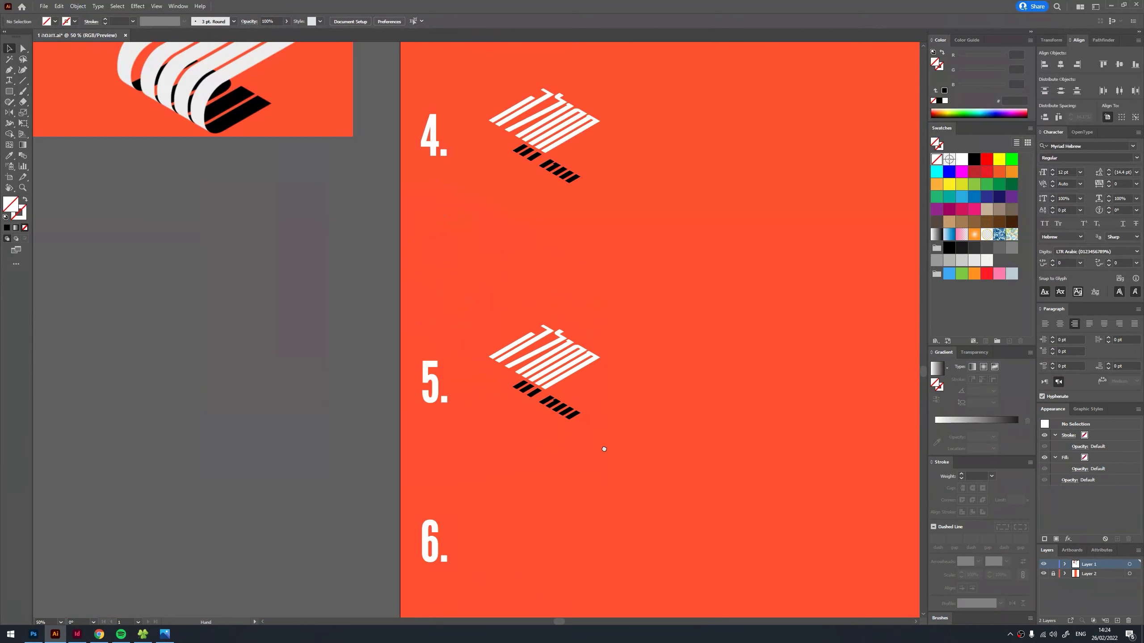
scroll(603, 449, down, 3)
mouse_move(493, 205)
alt+mouse_down()
mouse_move(493, 382)
mouse_move(510, 408)
alt+mouse_up()
scroll(493, 382, up, 2)
drag(1068, 40, 651, 210)
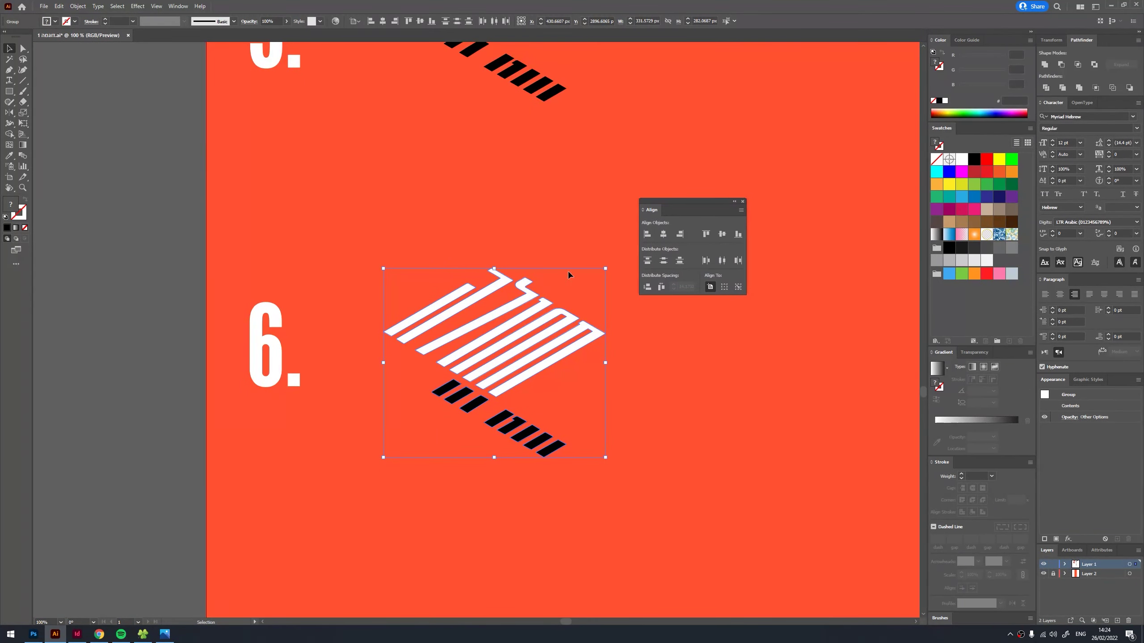
click(514, 379)
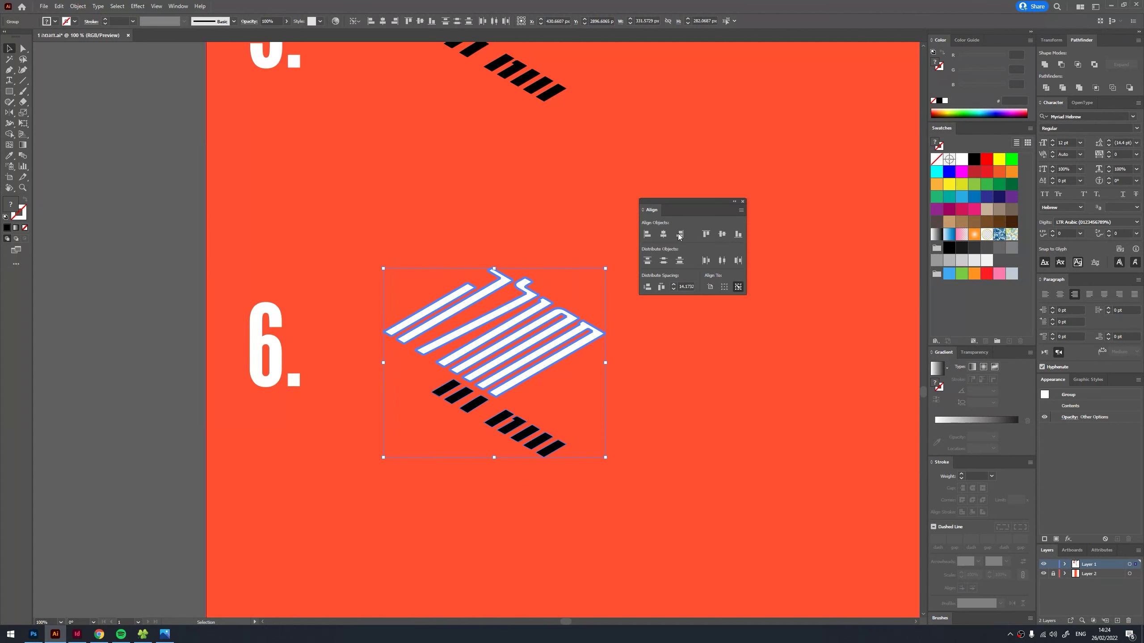
click(647, 234)
click(738, 234)
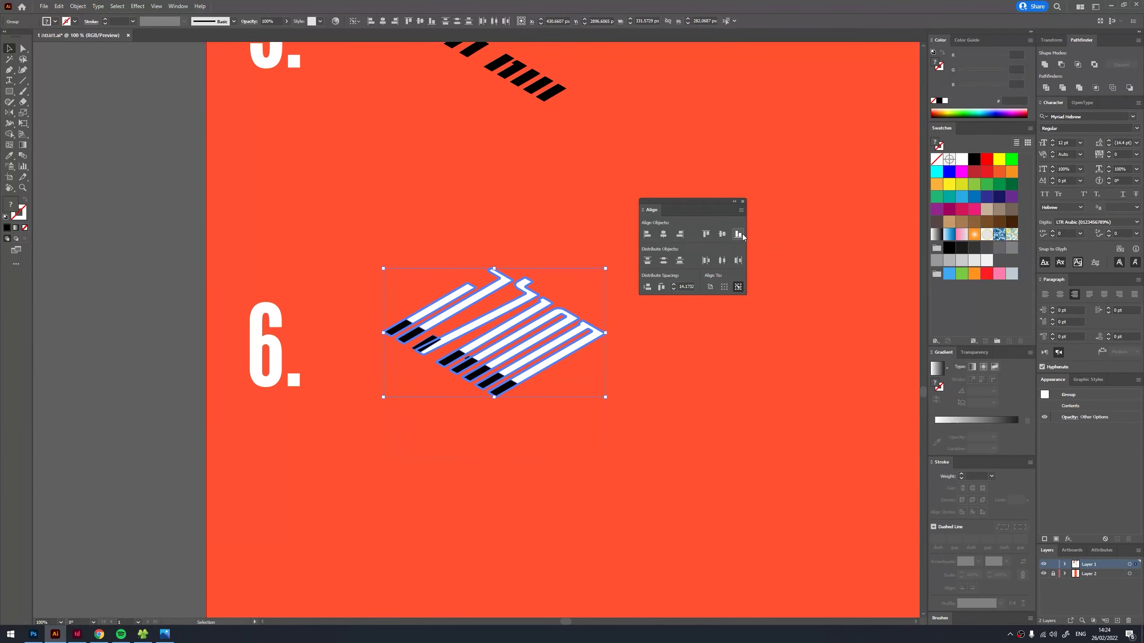
click(599, 409)
- Bring the white letters in front of the black bars and raise the stripe group about 28 px
alt+scroll(493, 392, up, 2)
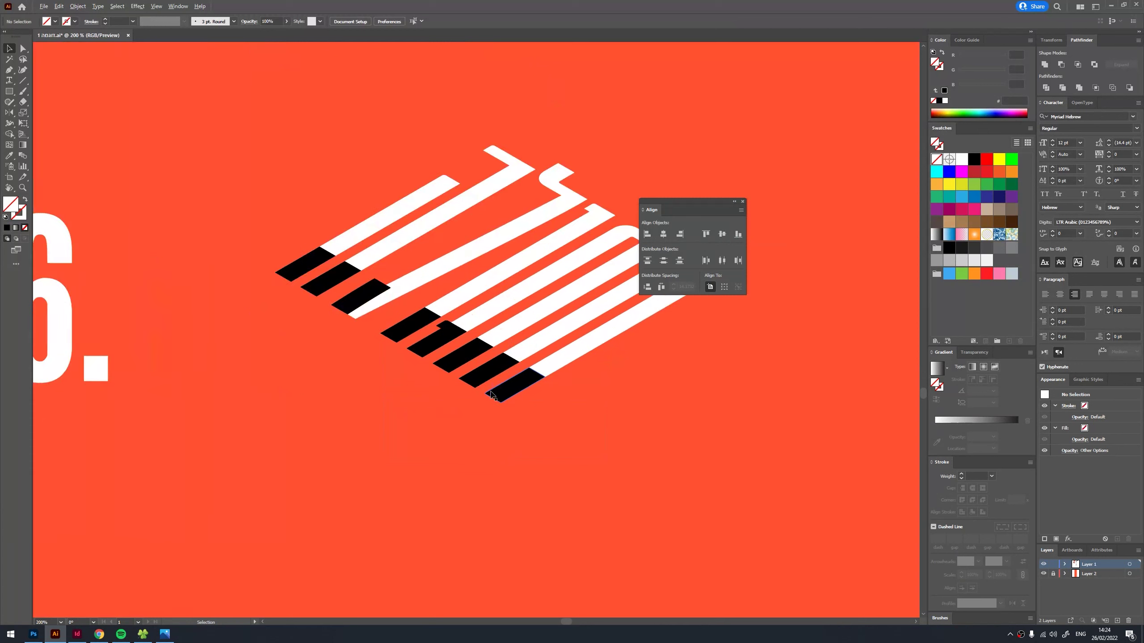
click(555, 369)
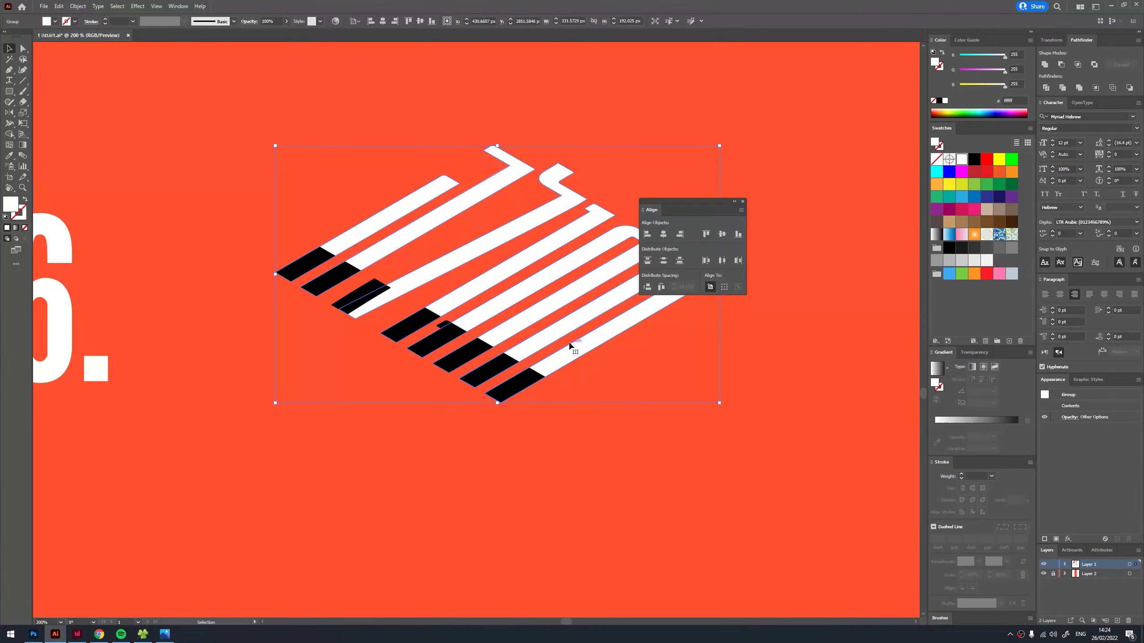
right_click(477, 267)
mouse_move(503, 373)
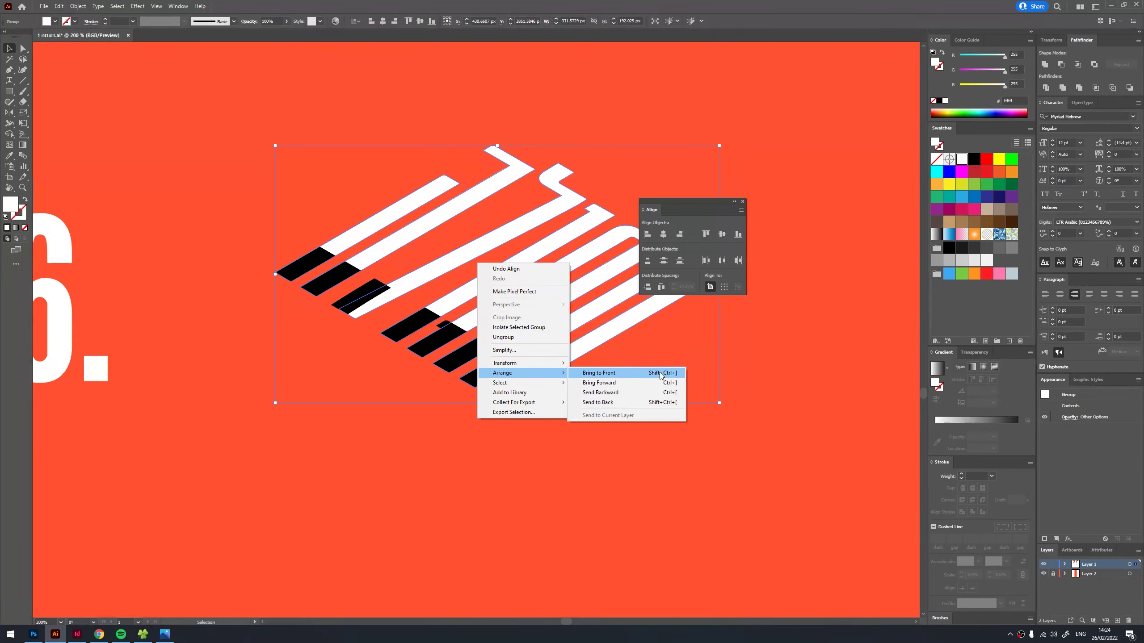
click(660, 374)
mouse_move(518, 382)
mouse_down()
mouse_move(520, 320)
mouse_move(512, 459)
mouse_up()
click(560, 401)
scroll(559, 400, down, 2)
scroll(494, 319, down, 2)
click(494, 318)
scroll(500, 322, down, 1)
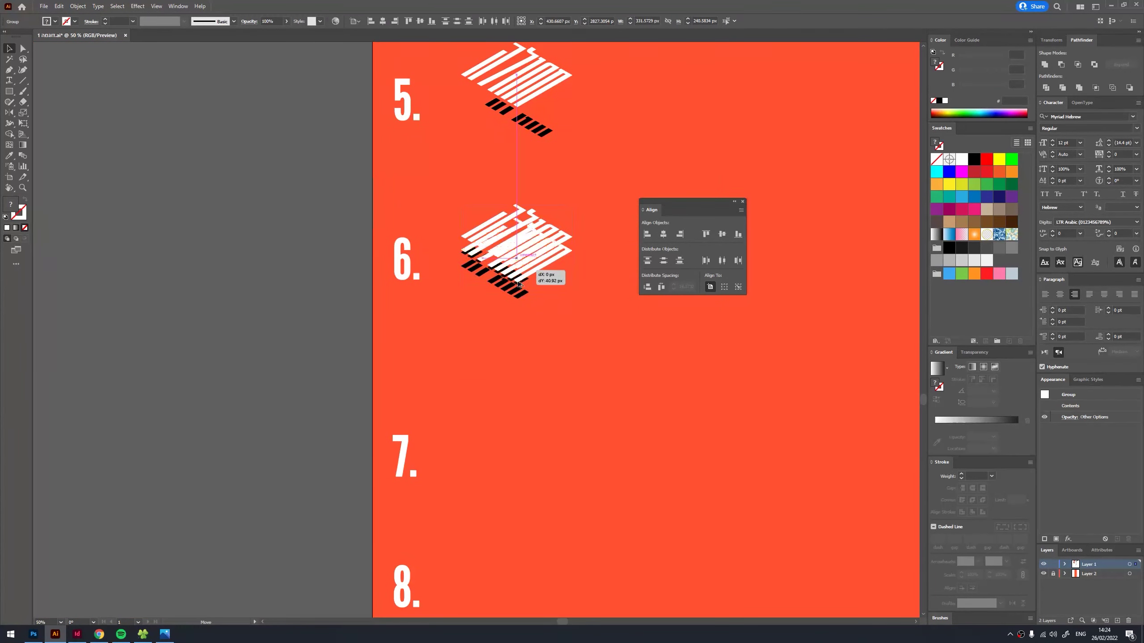
- Check the selection of the step-7 lettering copy, then switch to the Pen tool
click(569, 516)
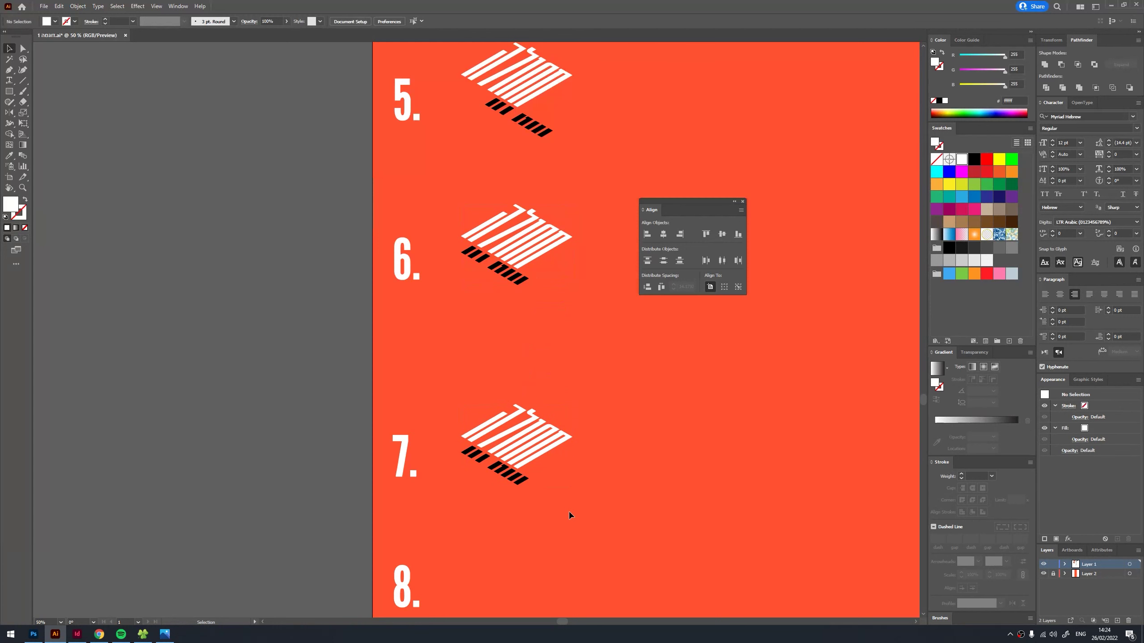
click(689, 390)
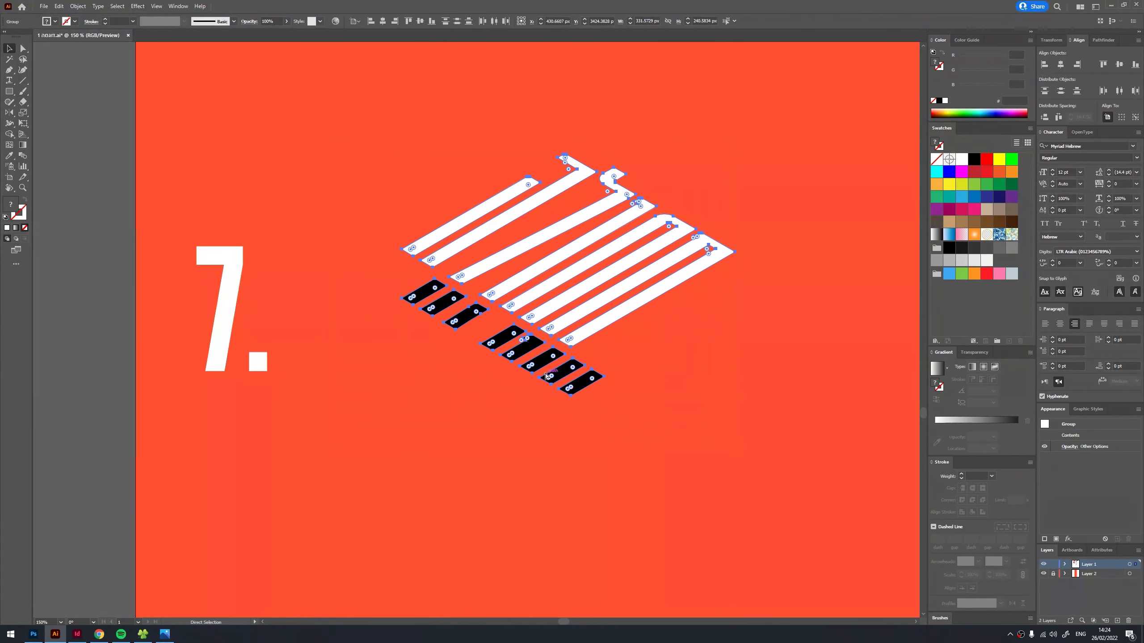
key(ctrl+shift+a)
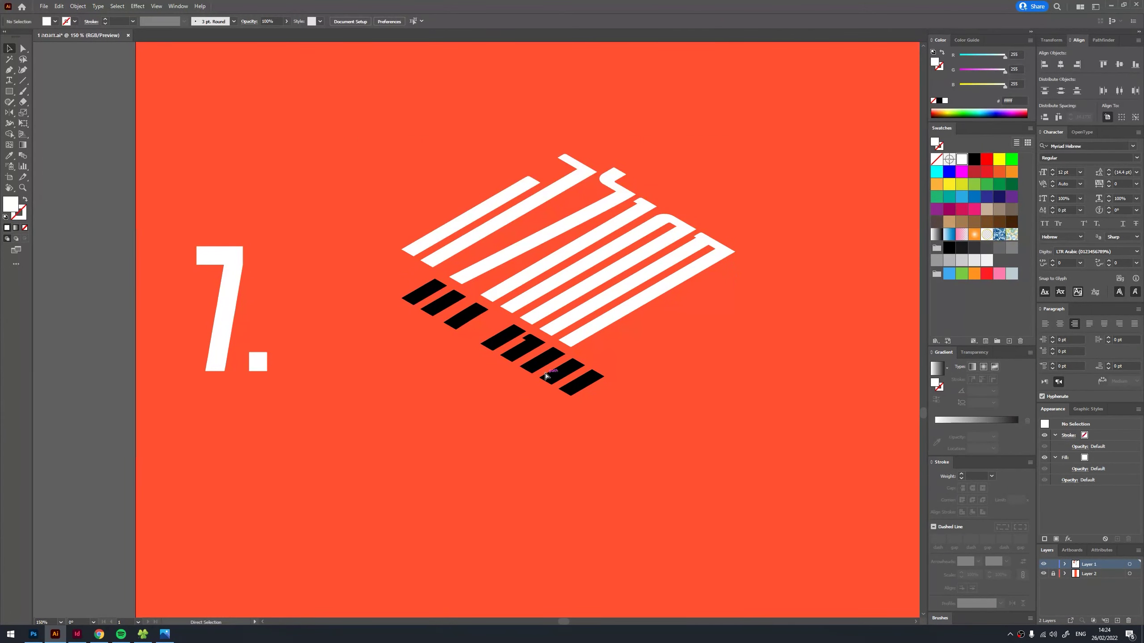
key(ctrl+a)
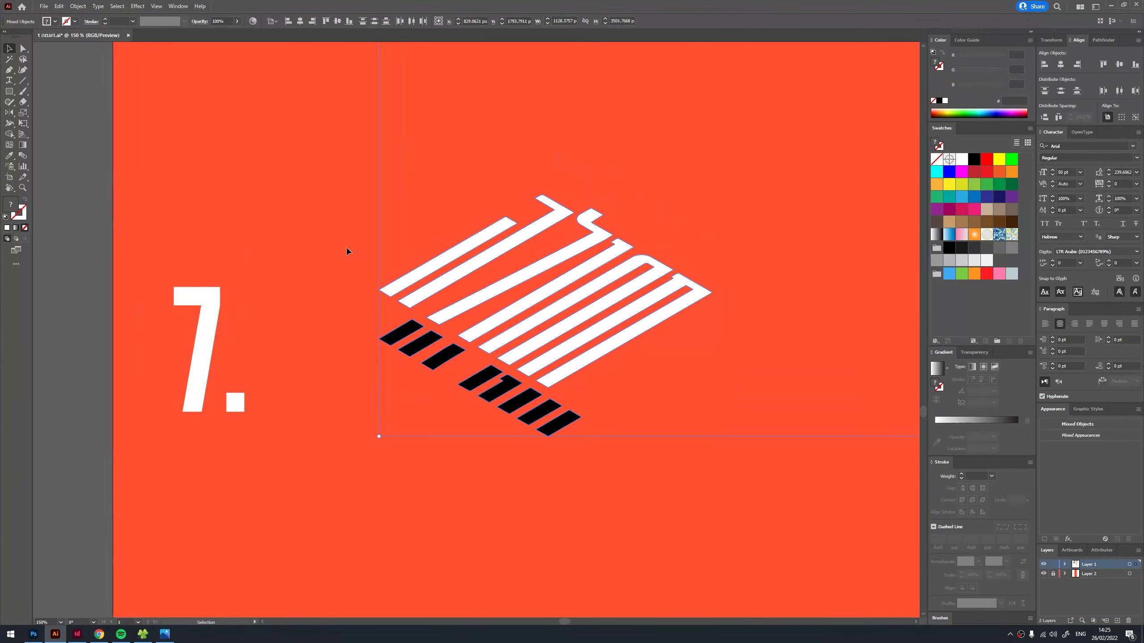
click(495, 352)
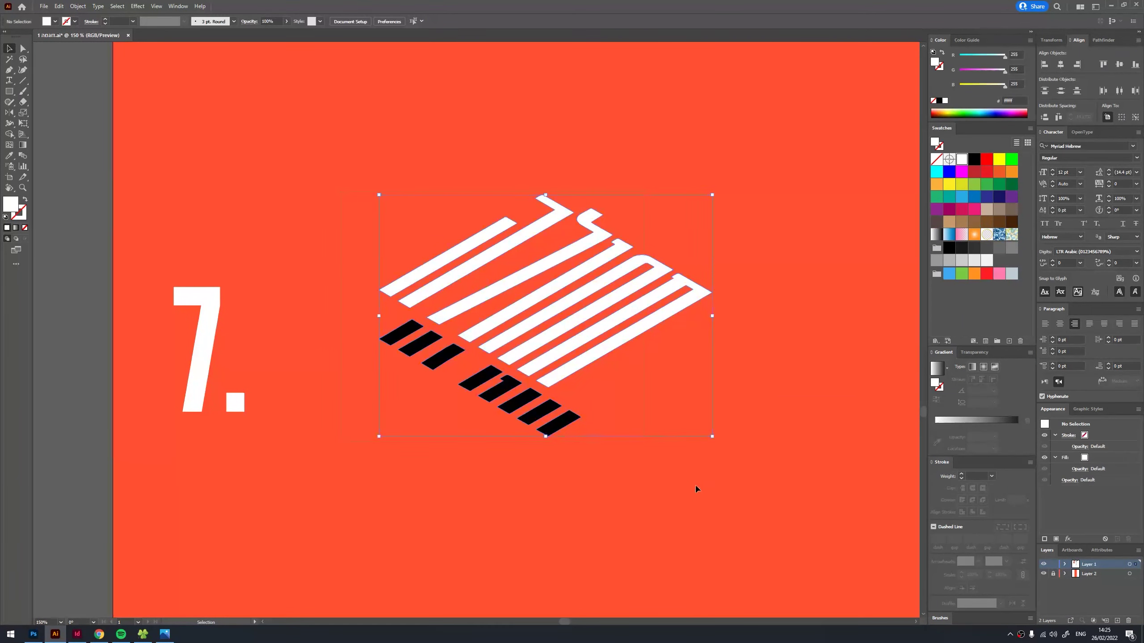
click(477, 301)
key(p)
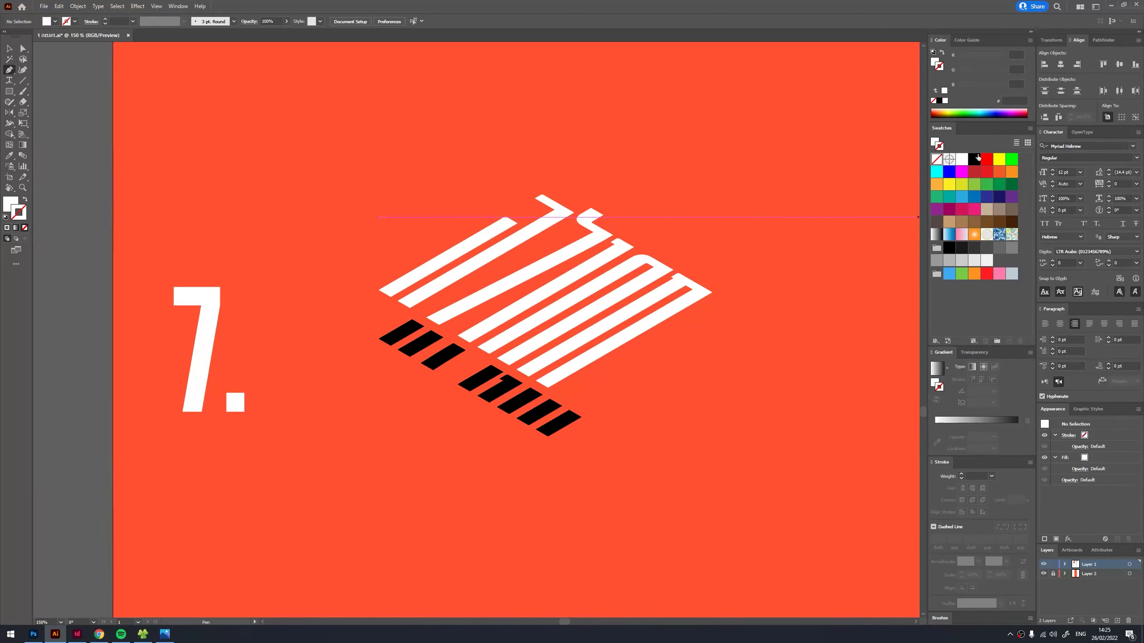
- Set the fill colour to yellow and the stroke colour to blue
click(999, 160)
key(x)
click(984, 160)
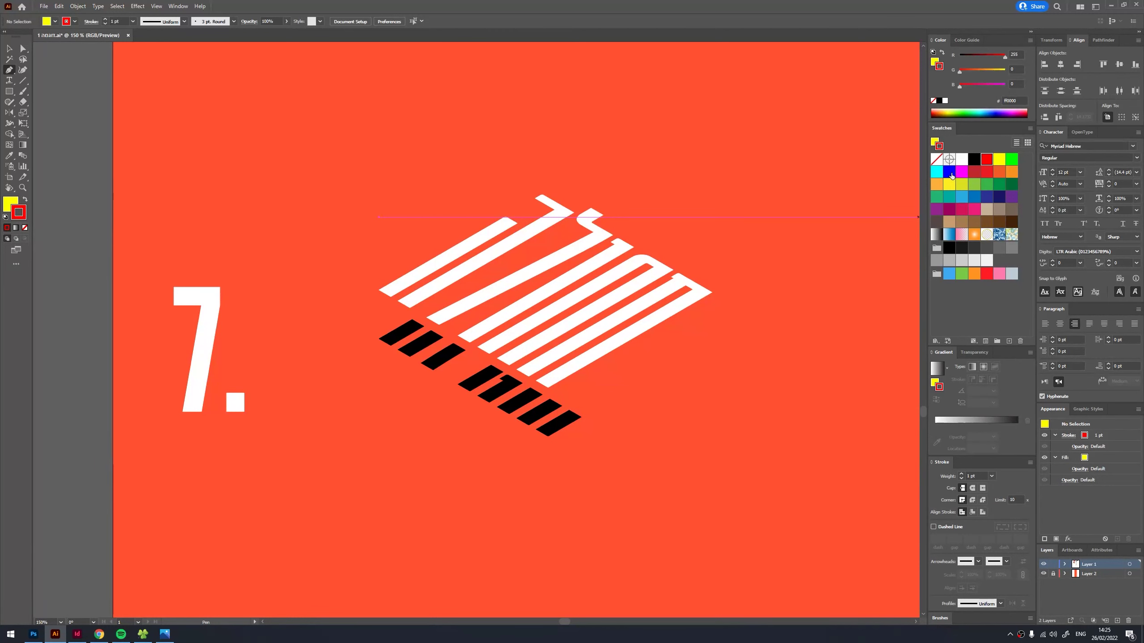
click(949, 172)
key(x)
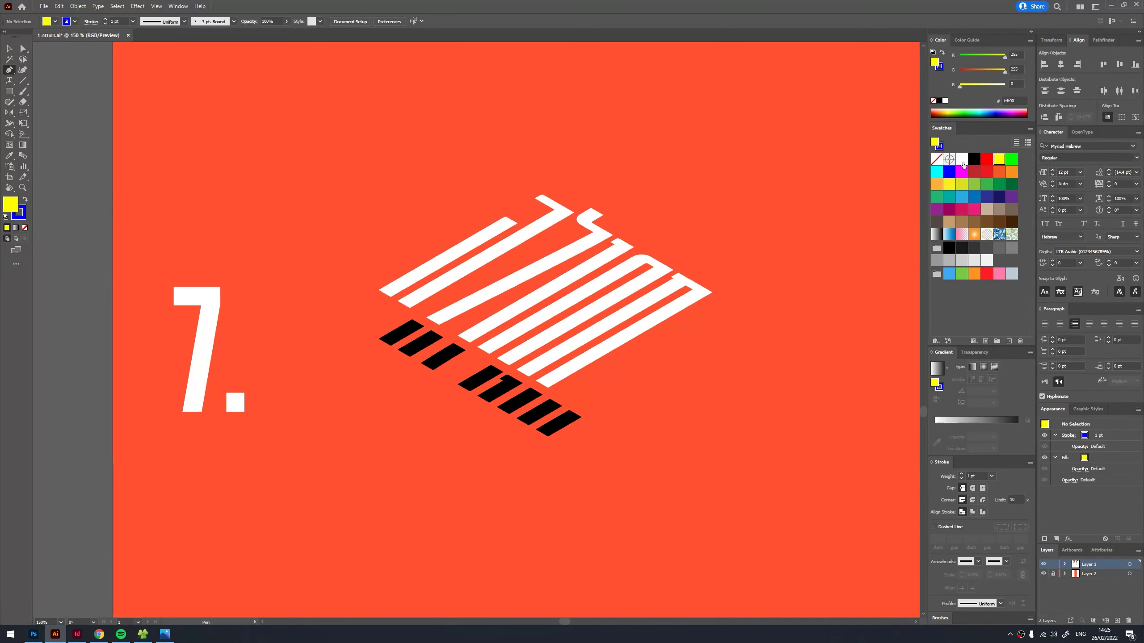
- In Outline view, draw the first side face from the left stripe tip to its black bar
alt+scroll(451, 331, up, 2)
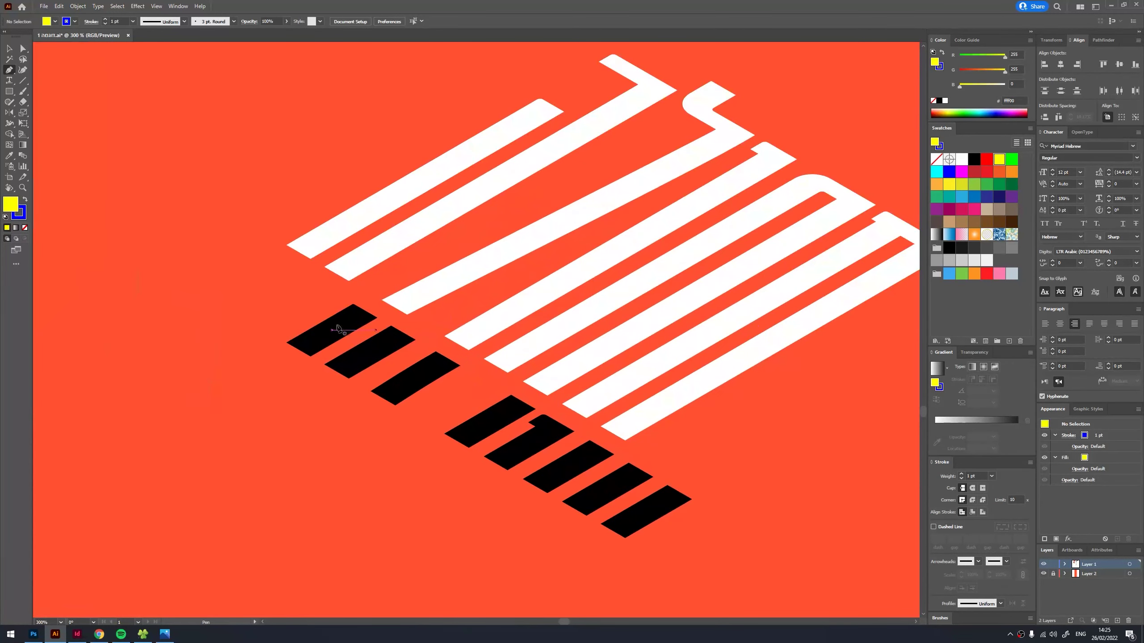
alt+scroll(342, 329, up, 1)
drag(290, 294, 220, 225)
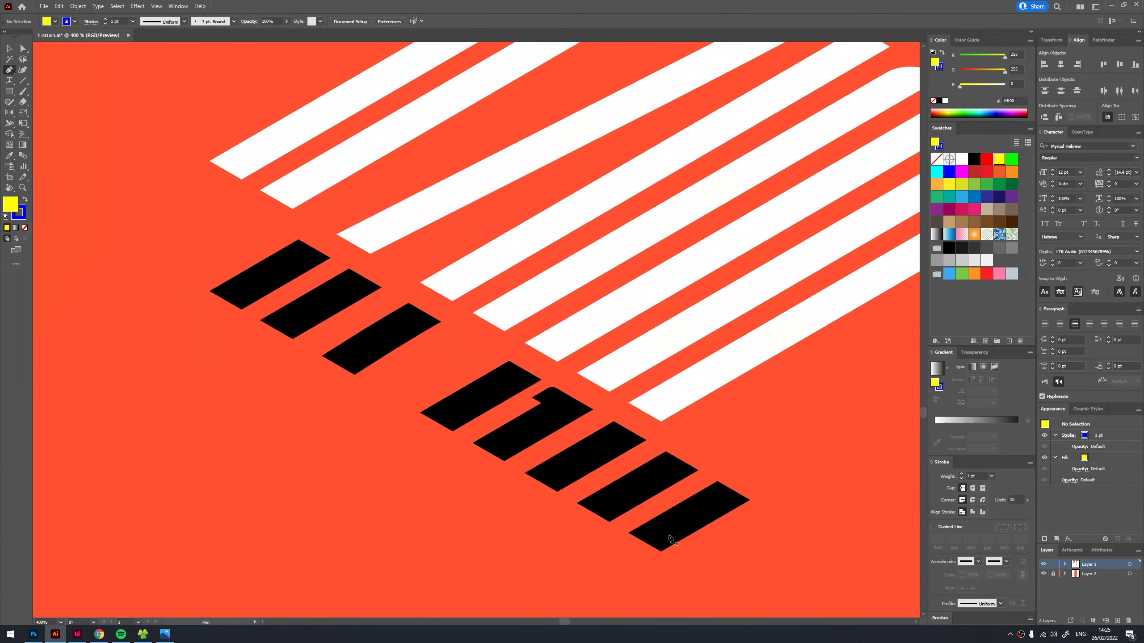
alt+scroll(209, 173, up, 1)
click(215, 159)
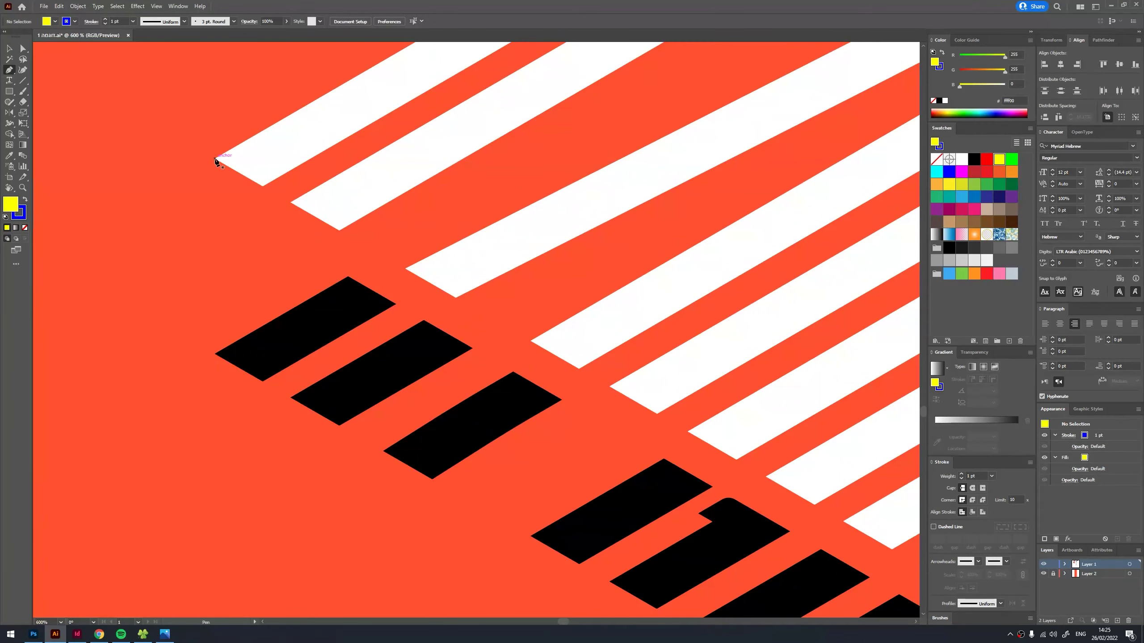
click(215, 354)
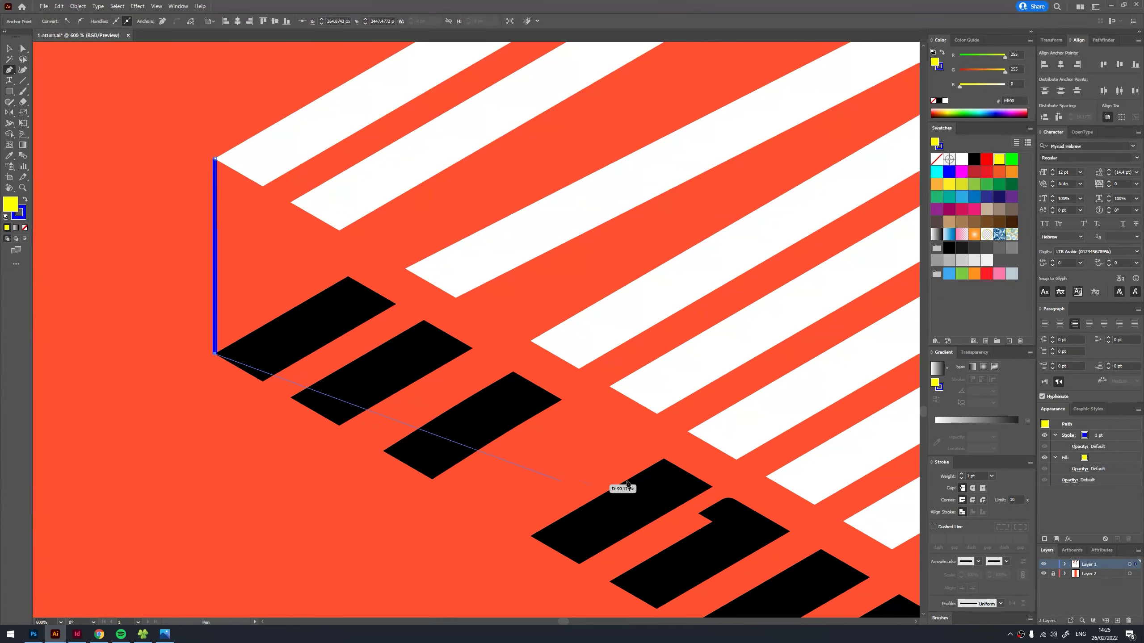
key(ctrl+y)
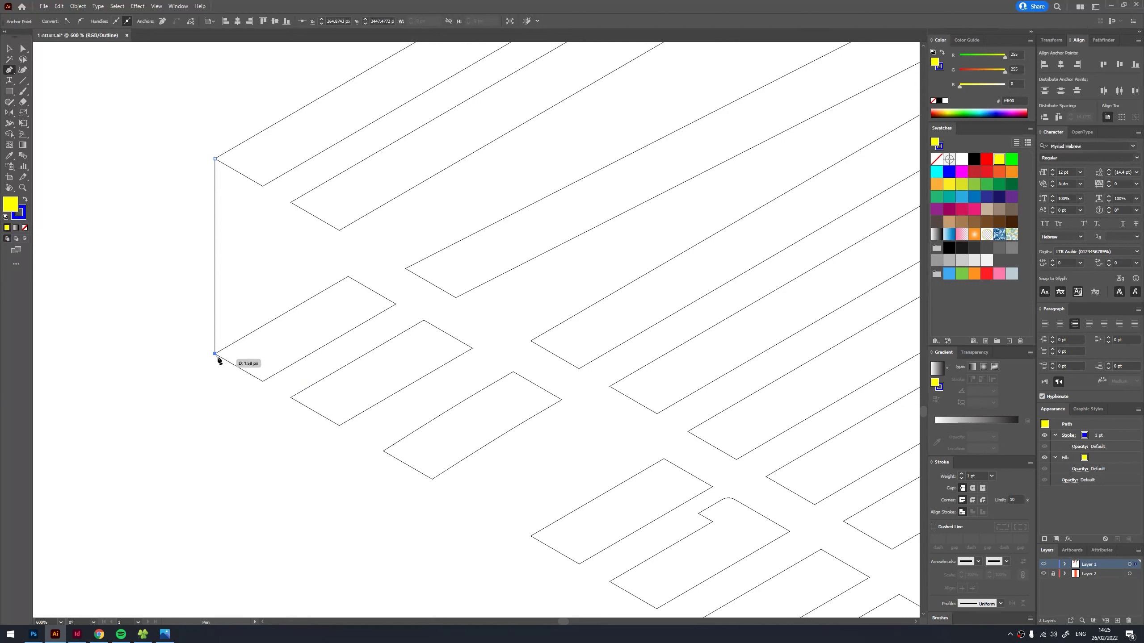
click(264, 382)
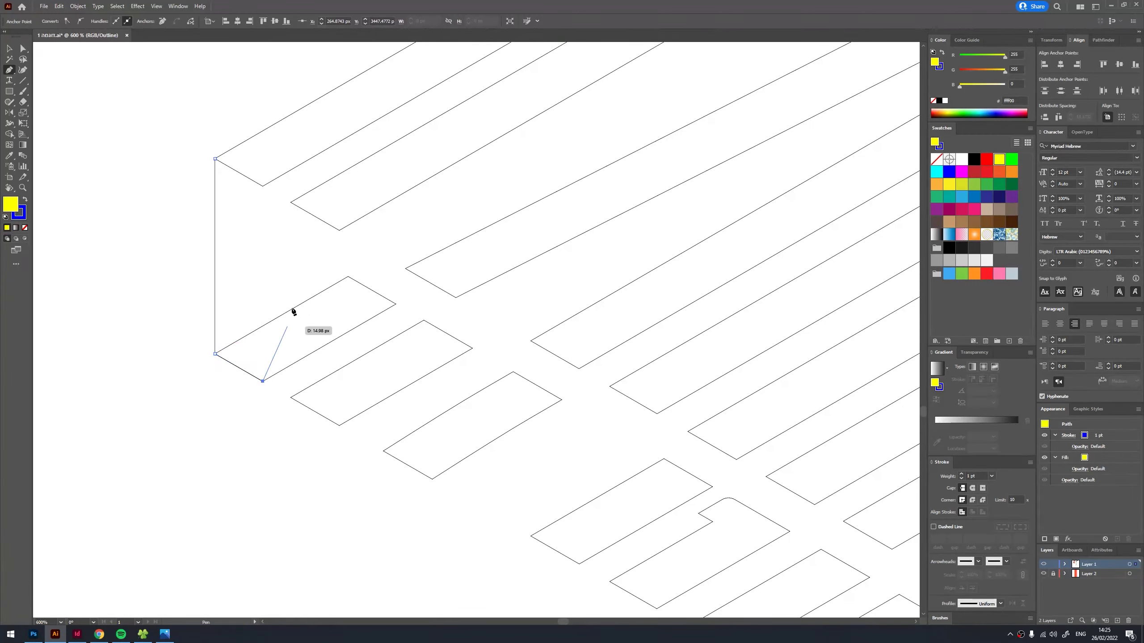
click(264, 186)
click(215, 159)
key(v)
- Toggle smart guides and draw the second side face under the next stripe end
click(156, 6)
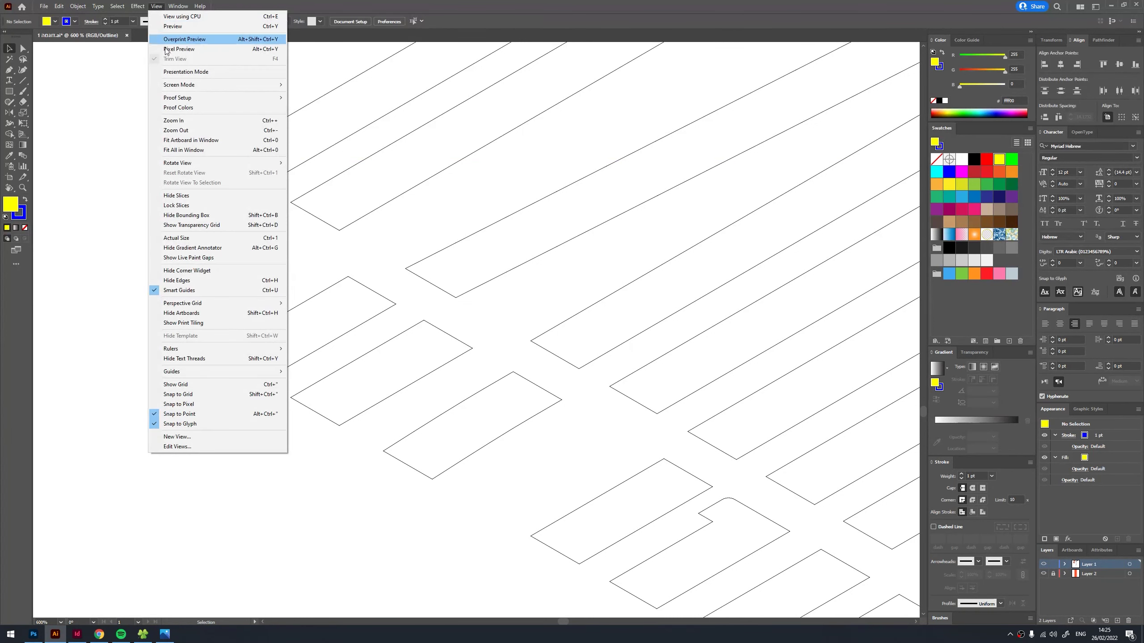
click(267, 290)
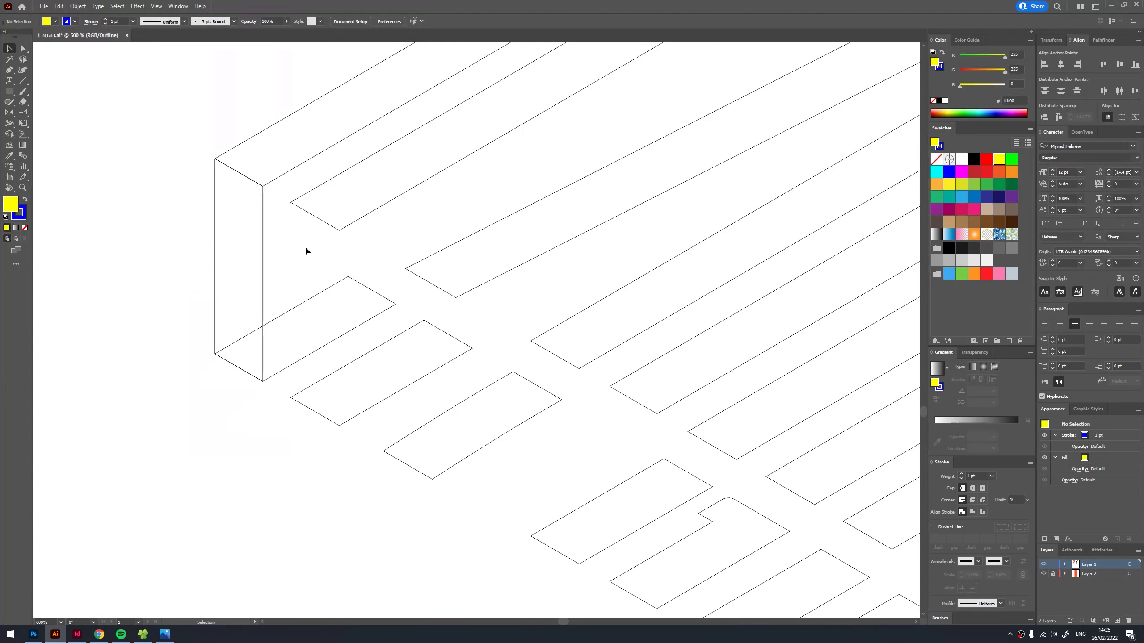
key(p)
click(291, 202)
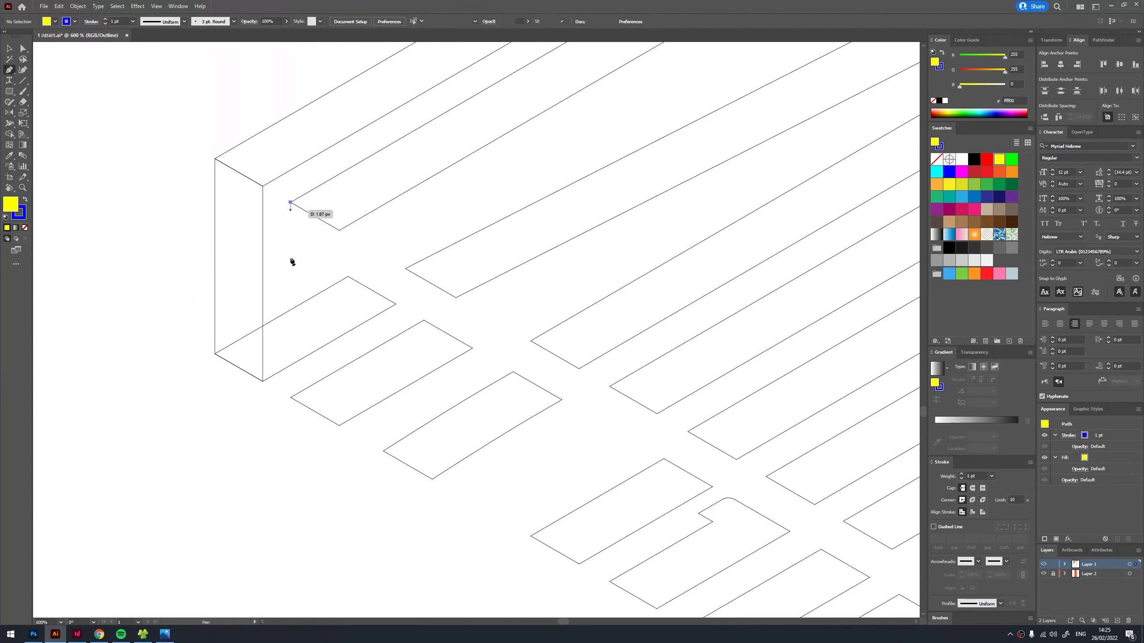
click(291, 398)
click(339, 425)
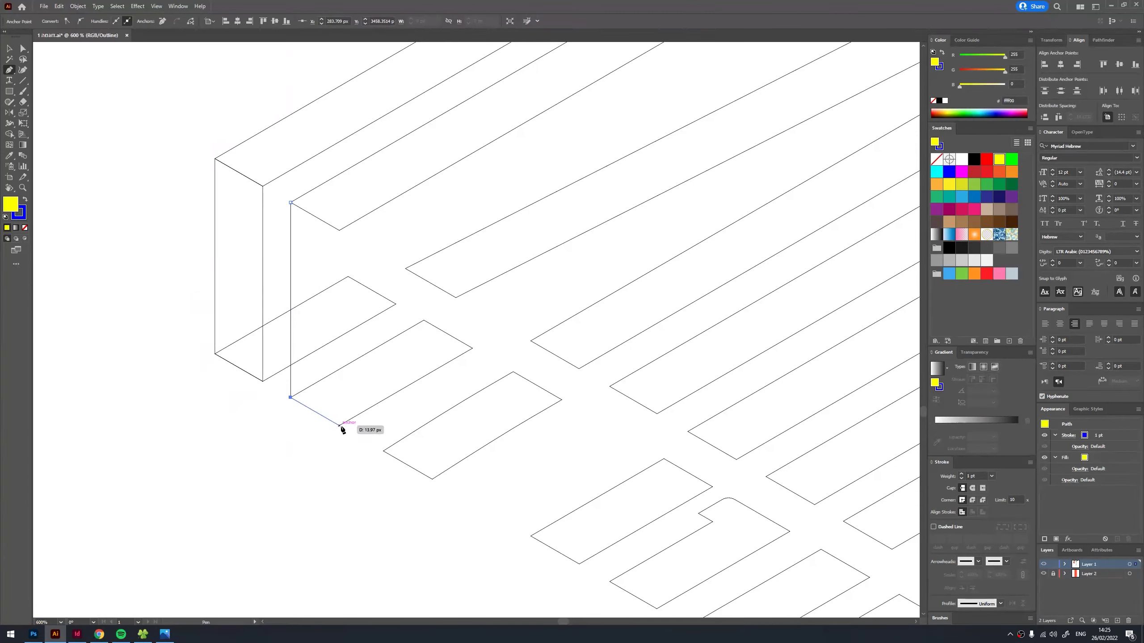
click(339, 230)
click(291, 202)
ctrl+click(398, 240)
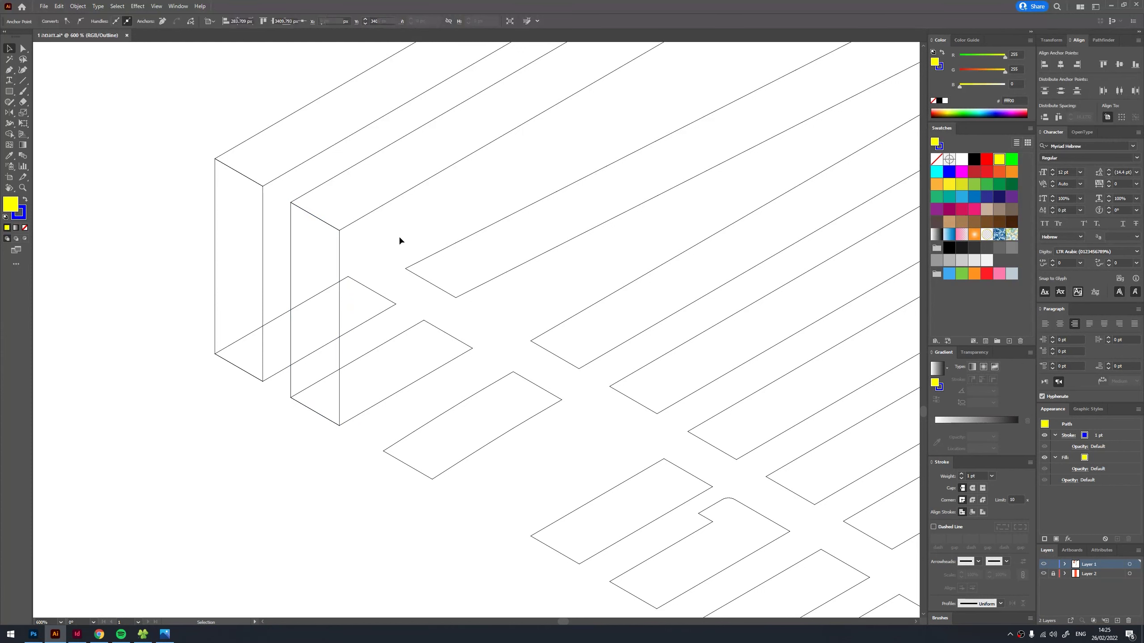
- Draw a third side face dropping from another stripe end to its shadow bar
scroll(579, 494, down, 5)
scroll(435, 362, up, 2)
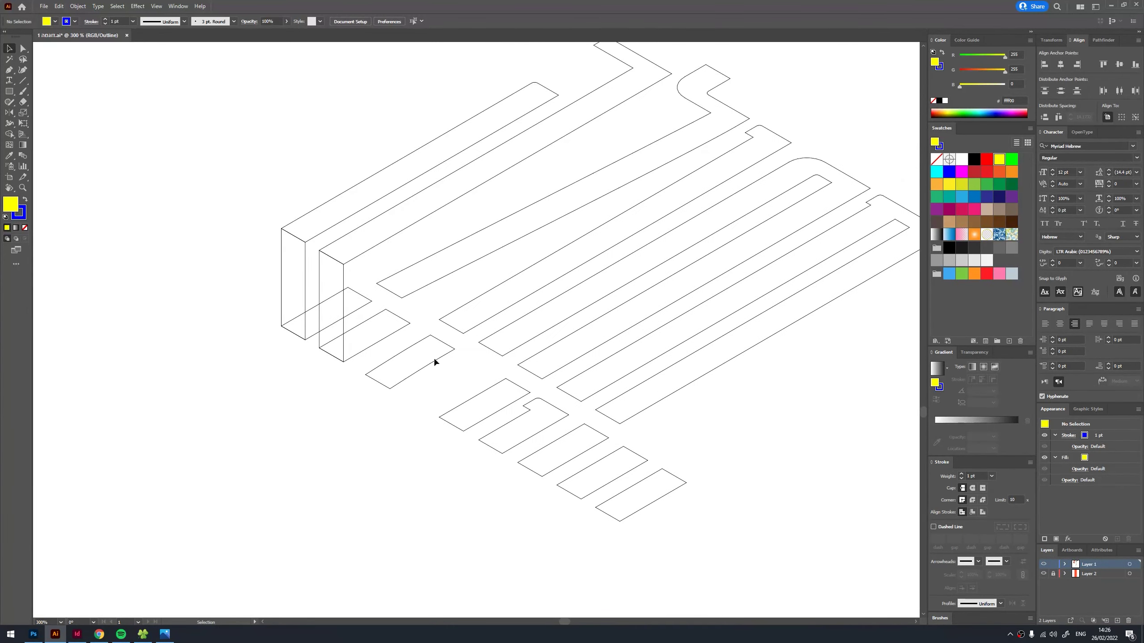
key(p)
scroll(366, 345, up, 3)
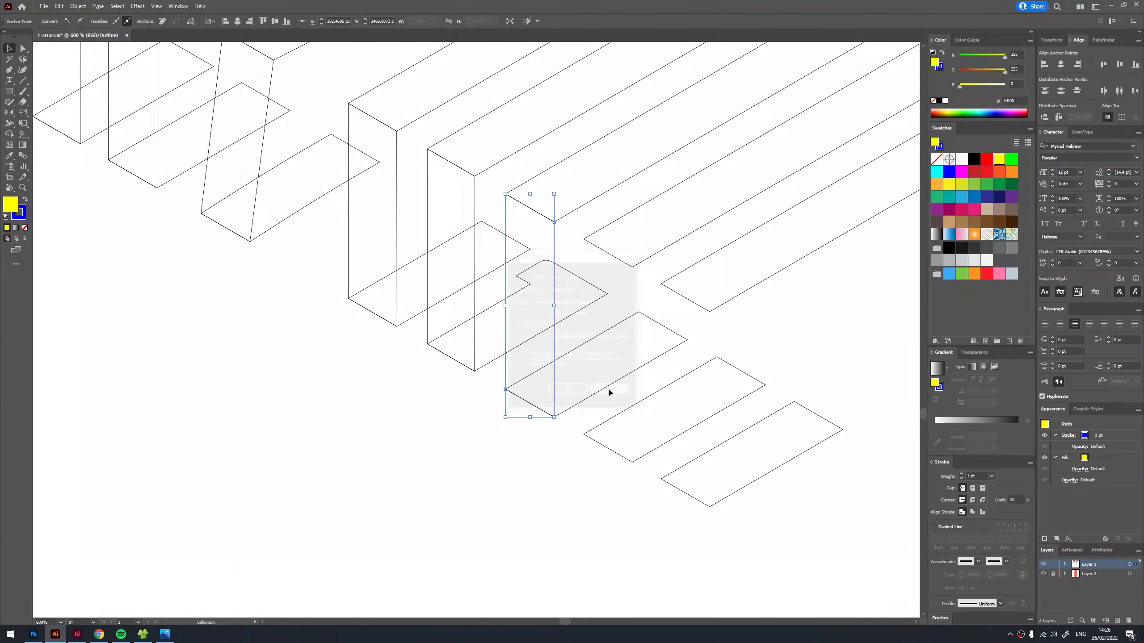
click(583, 239)
click(632, 268)
click(632, 462)
click(583, 434)
- Draw the last side face at the final stripe end and deselect
click(584, 239)
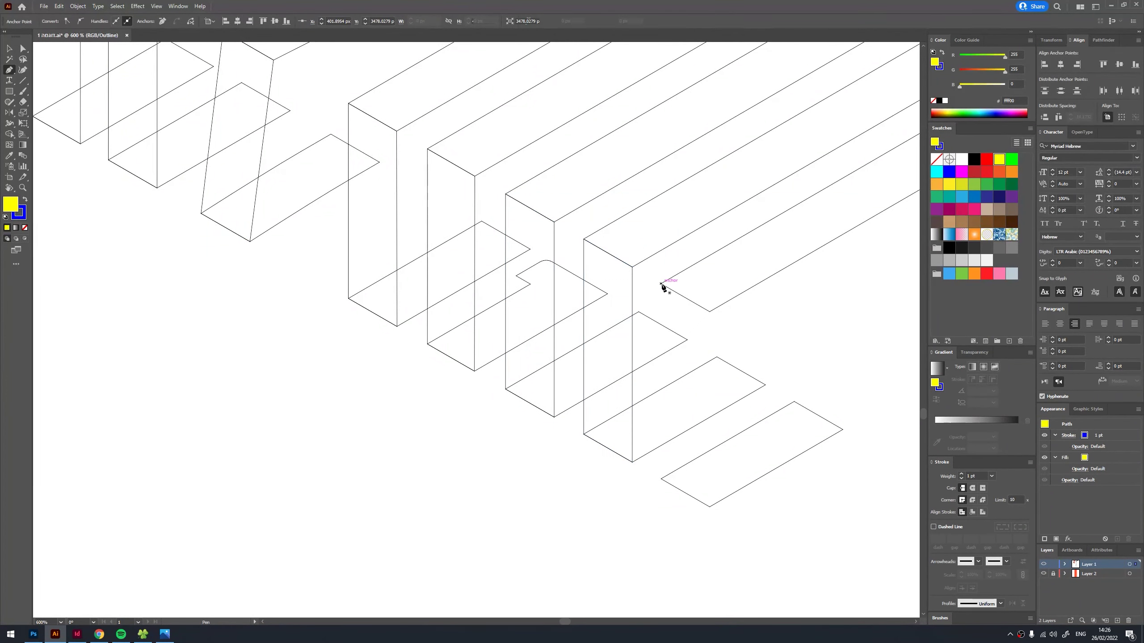
click(660, 283)
click(709, 312)
click(709, 506)
click(662, 479)
click(660, 284)
ctrl+click(682, 331)
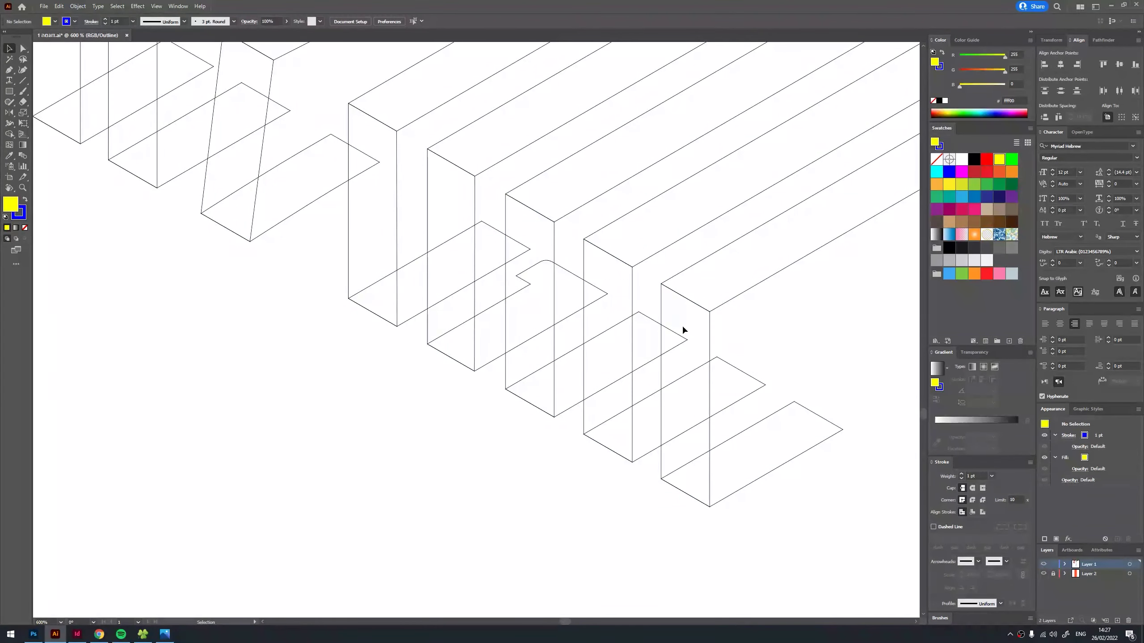
- Back in Preview, give the side-face group a white fill with no stroke, then zoom out
key(ctrl+y)
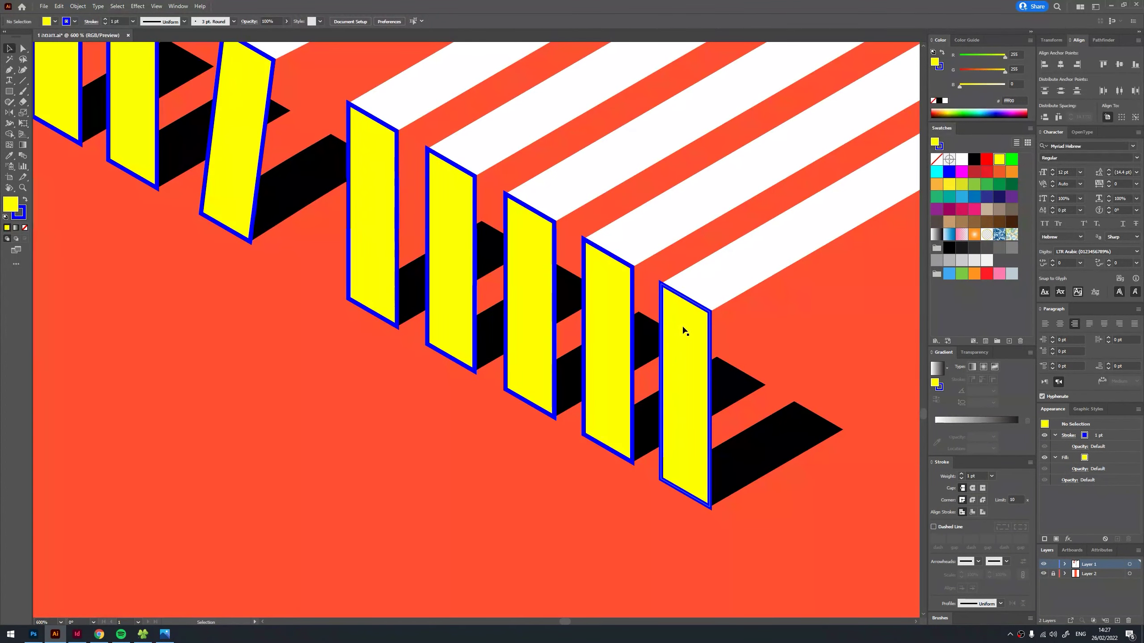
scroll(684, 327, down, 3)
scroll(270, 185, up, 1)
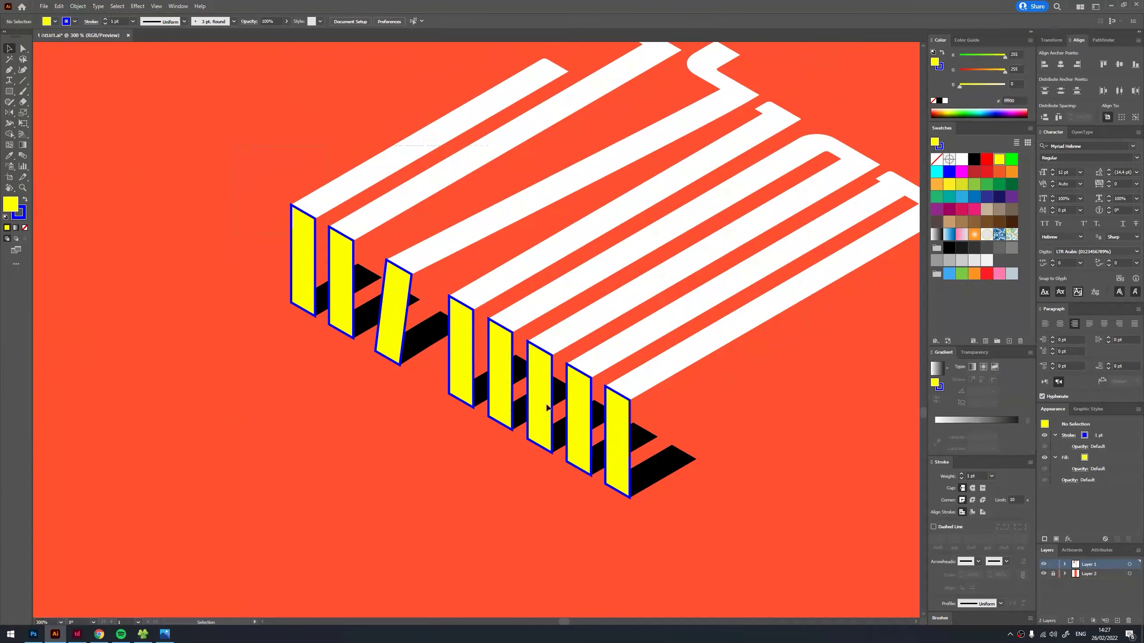
click(666, 468)
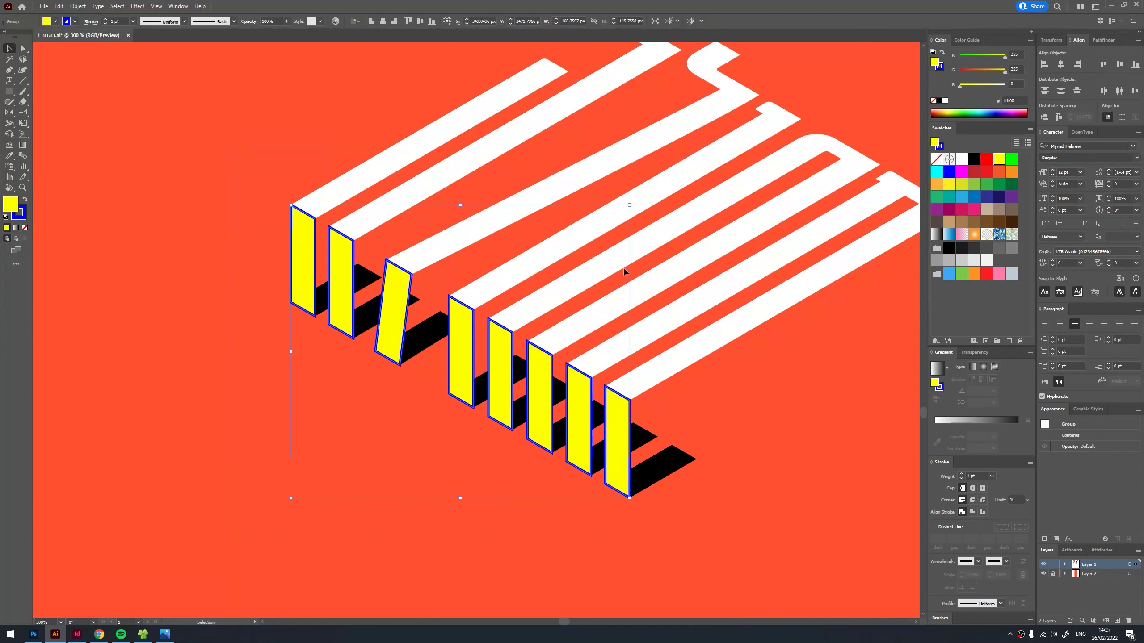
click(962, 160)
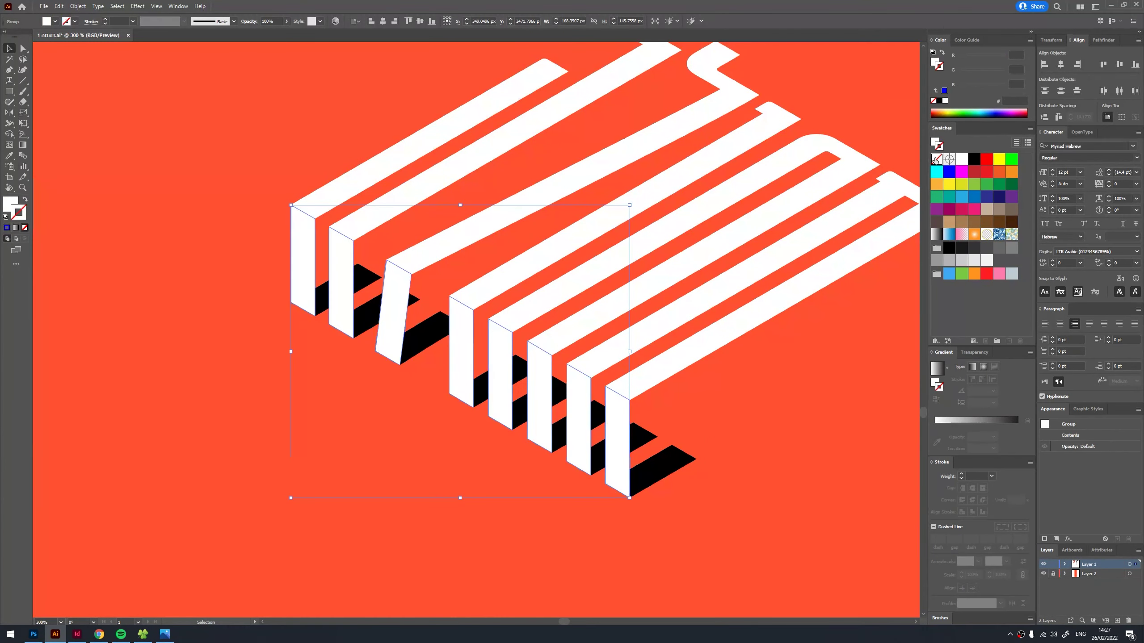
click(697, 435)
key(ctrl+minus)
key(ctrl+minus)
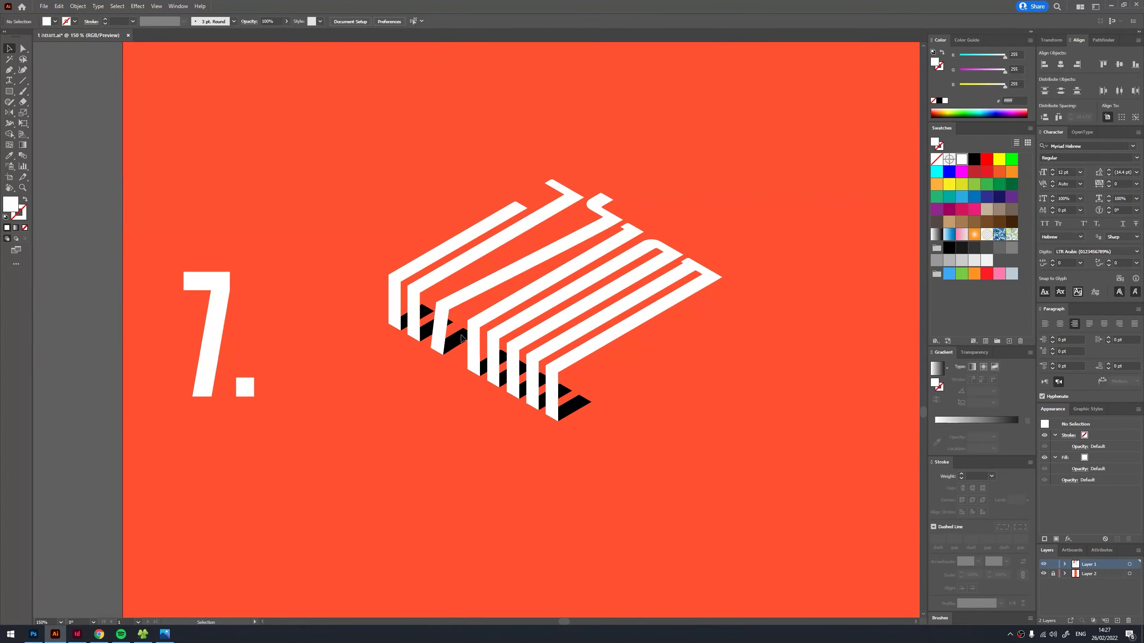
scroll(461, 338, down, 1)
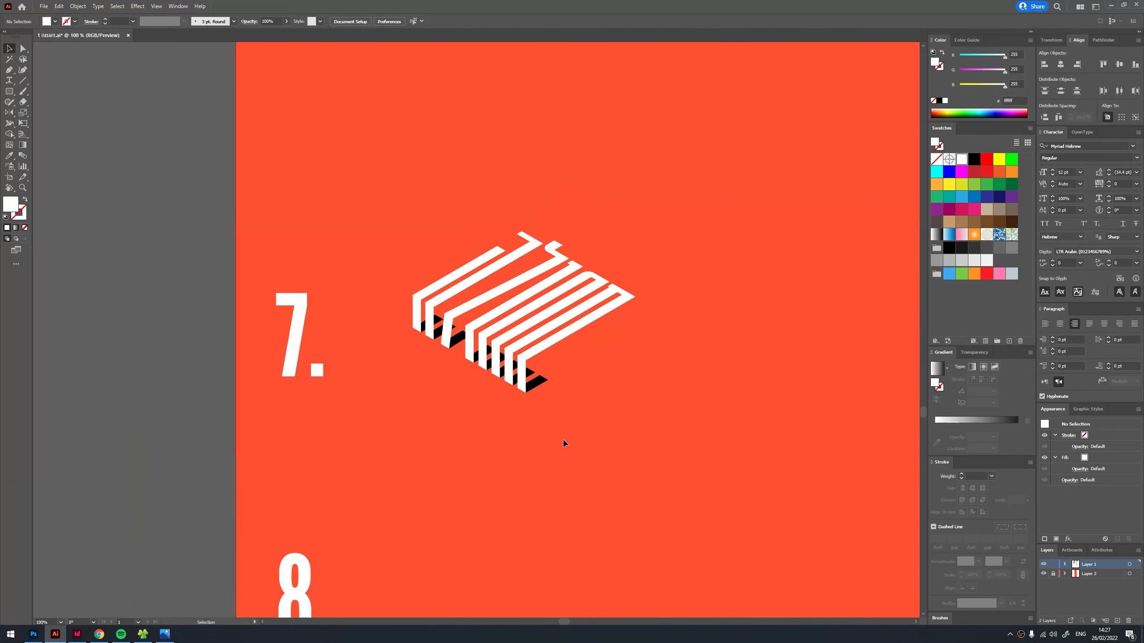
scroll(453, 382, down, 1)
- Duplicate the finished artboard 7 lettering down beside heading 8
click(466, 346)
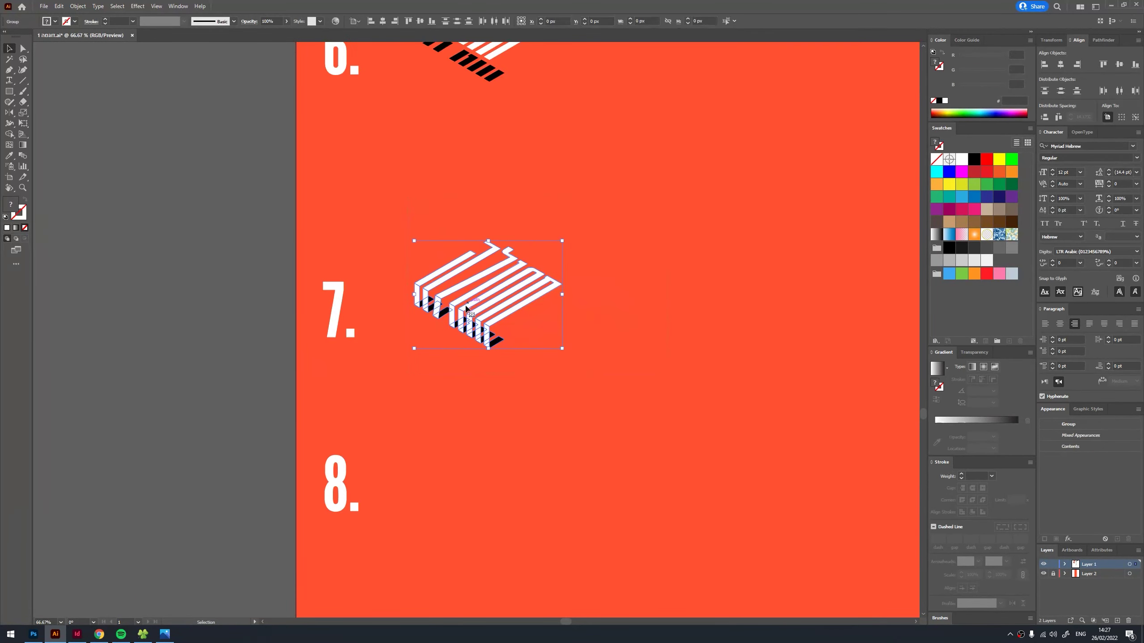
drag(466, 347, 466, 542)
scroll(466, 518, down, 2)
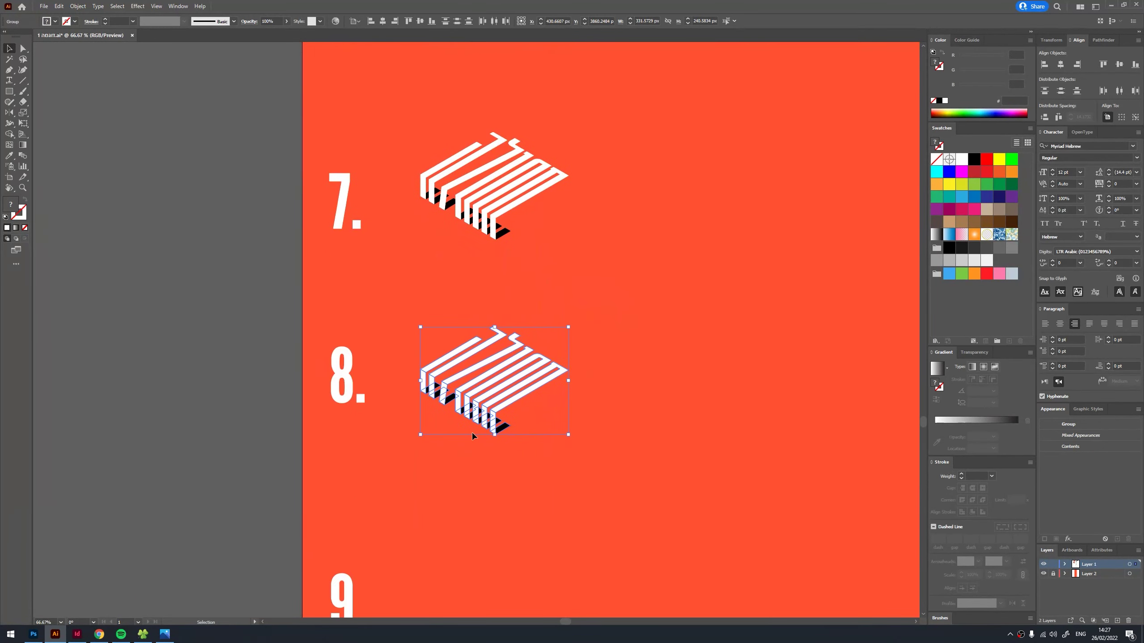
scroll(465, 425, up, 3)
click(572, 428)
key(ctrl+shift+a)
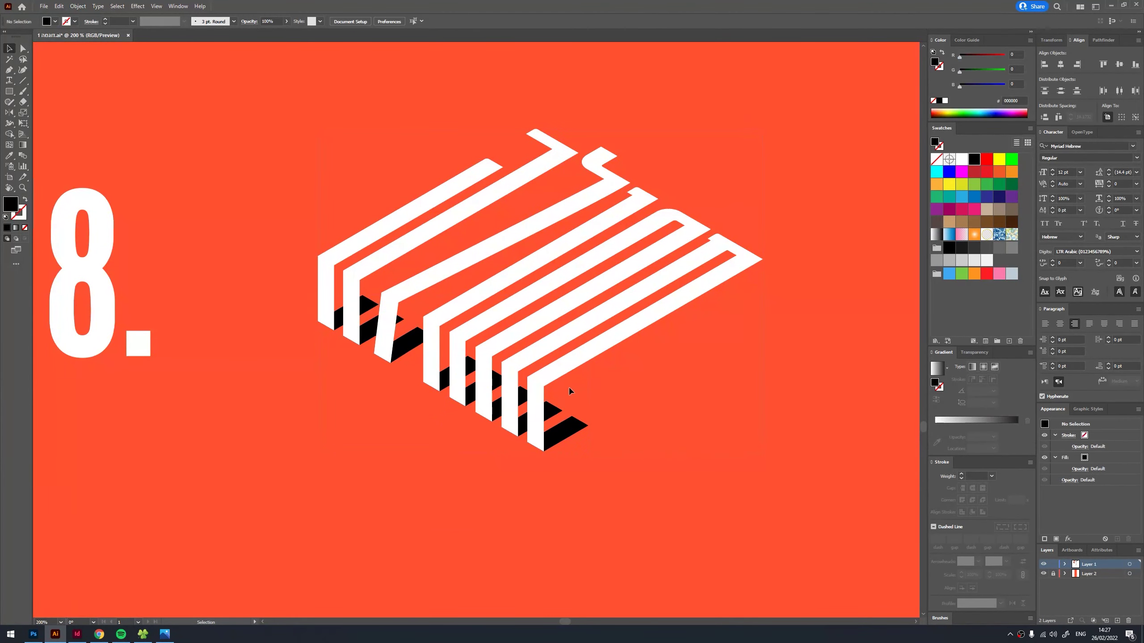
scroll(602, 397, down, 2)
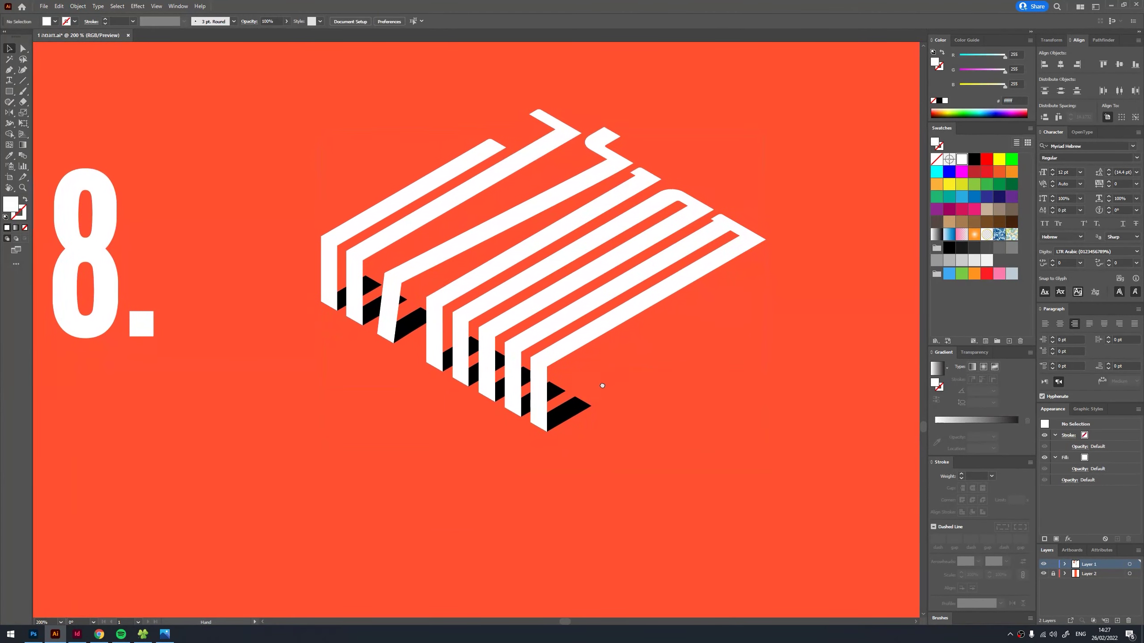
drag(224, 160, 603, 464)
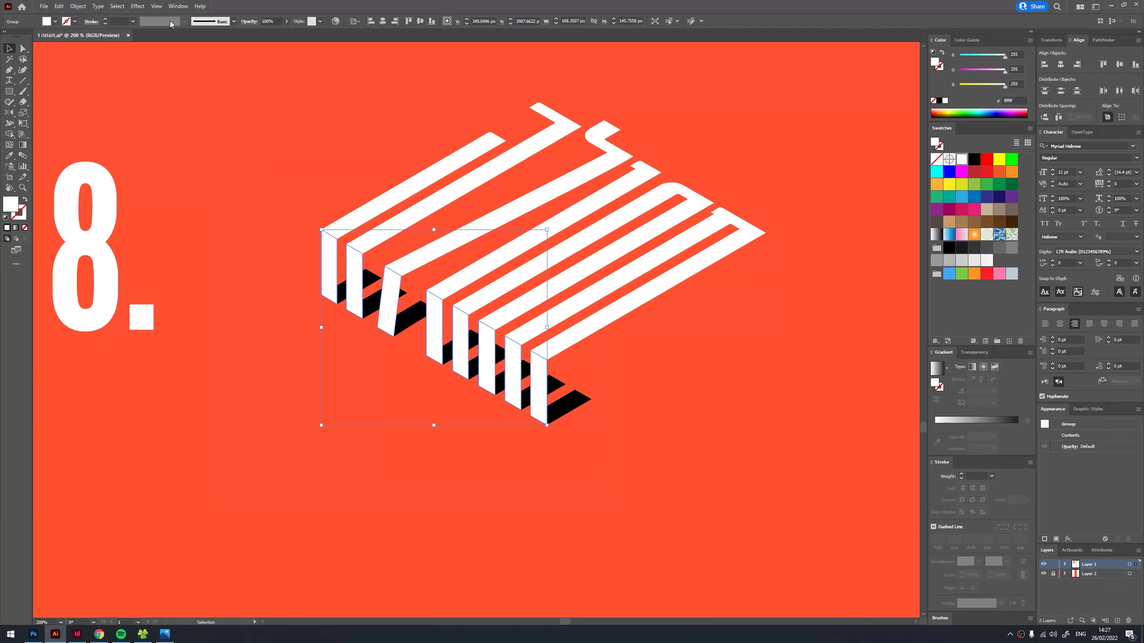
- Add anchor points midway along the side faces and lasso-select the stems' middle anchors
key(a)
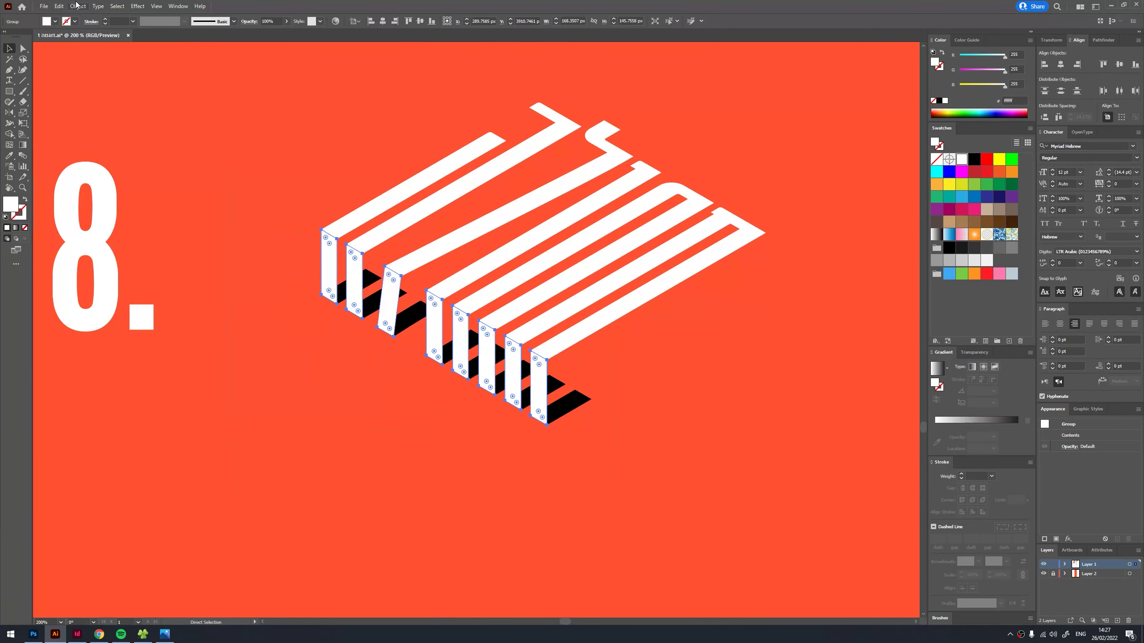
click(78, 6)
mouse_move(90, 219)
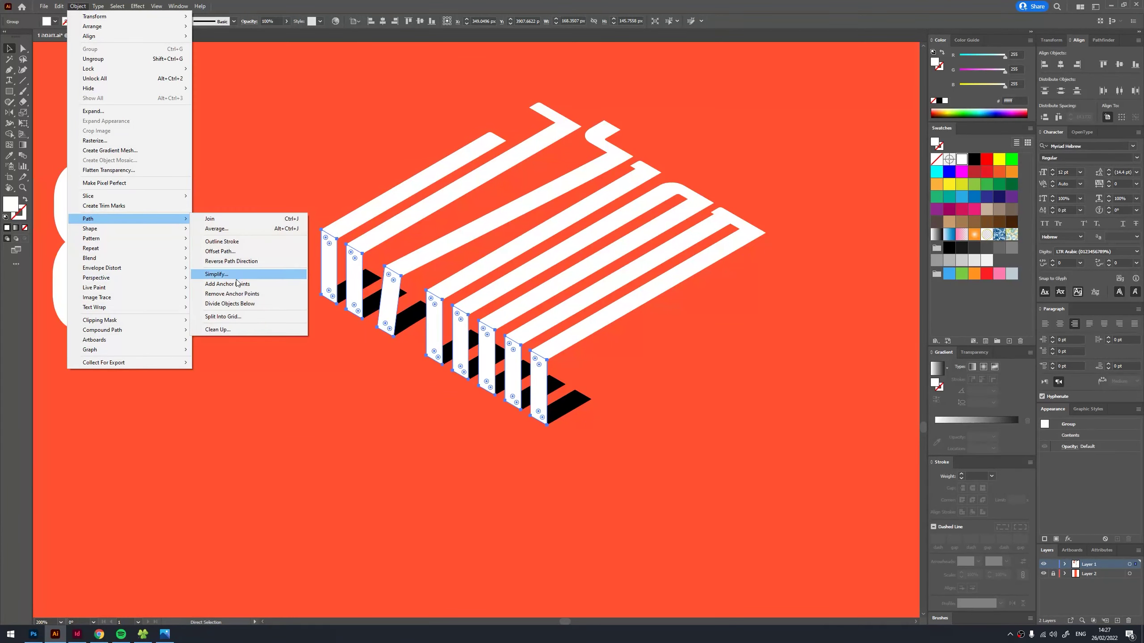
click(243, 284)
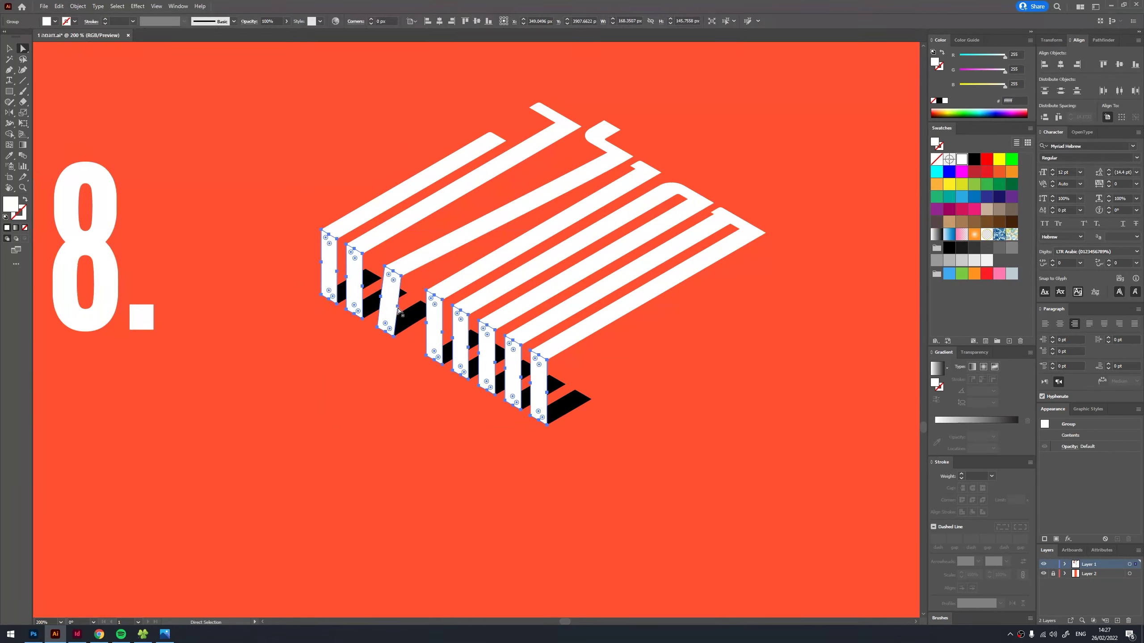
key(v)
key(ctrl+equal)
key(a)
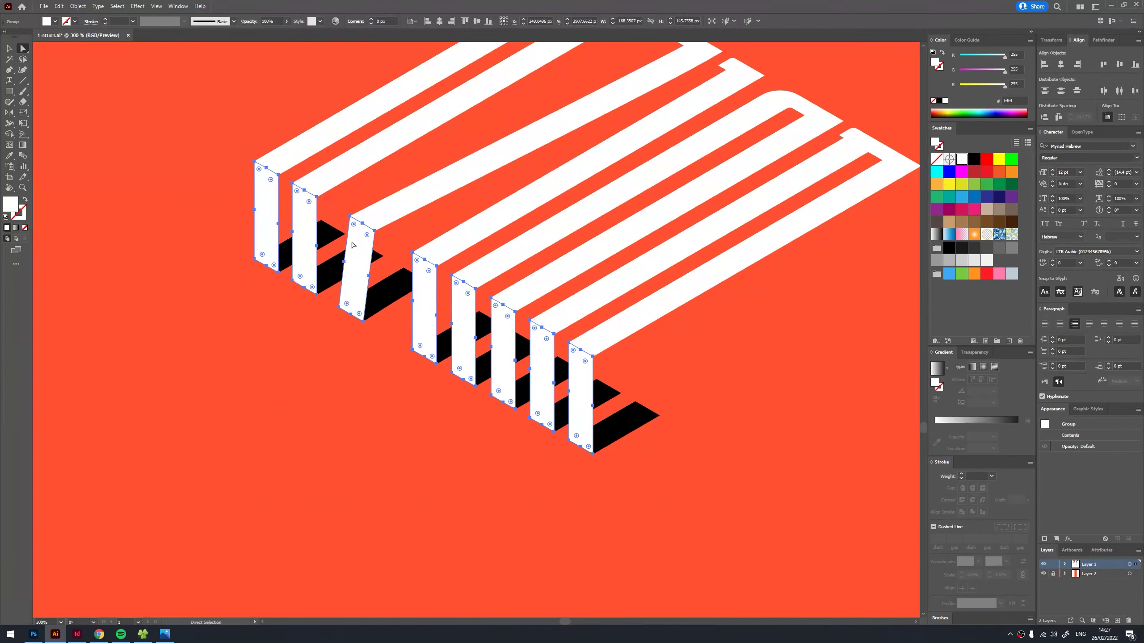
key(q)
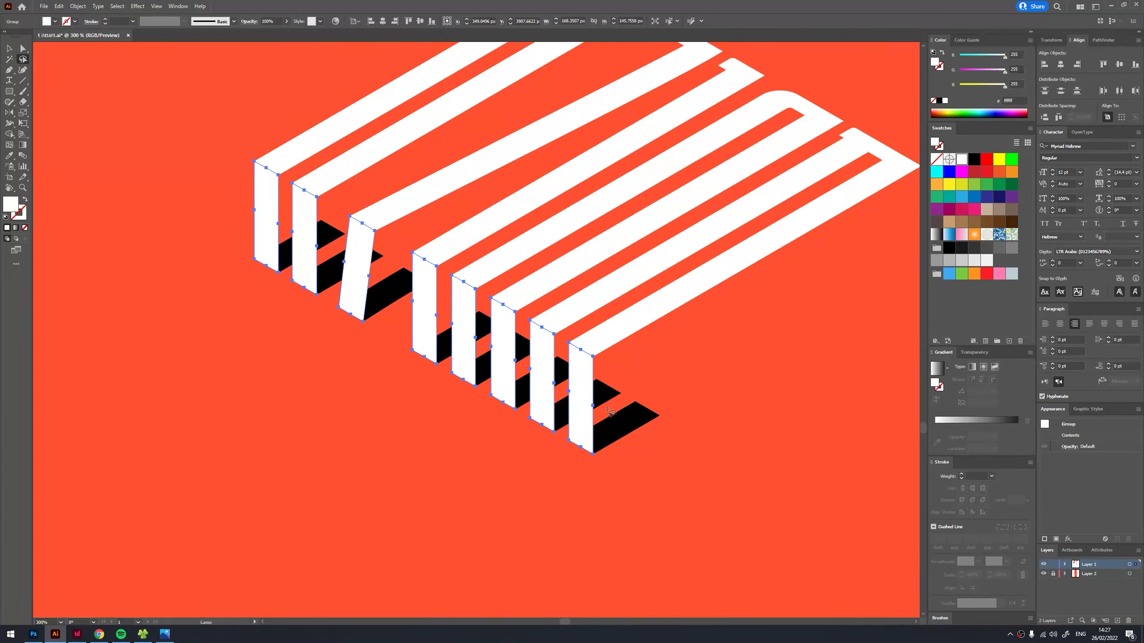
mouse_move(610, 403)
mouse_down()
mouse_move(266, 205)
mouse_move(251, 236)
mouse_move(561, 407)
mouse_move(612, 414)
mouse_up()
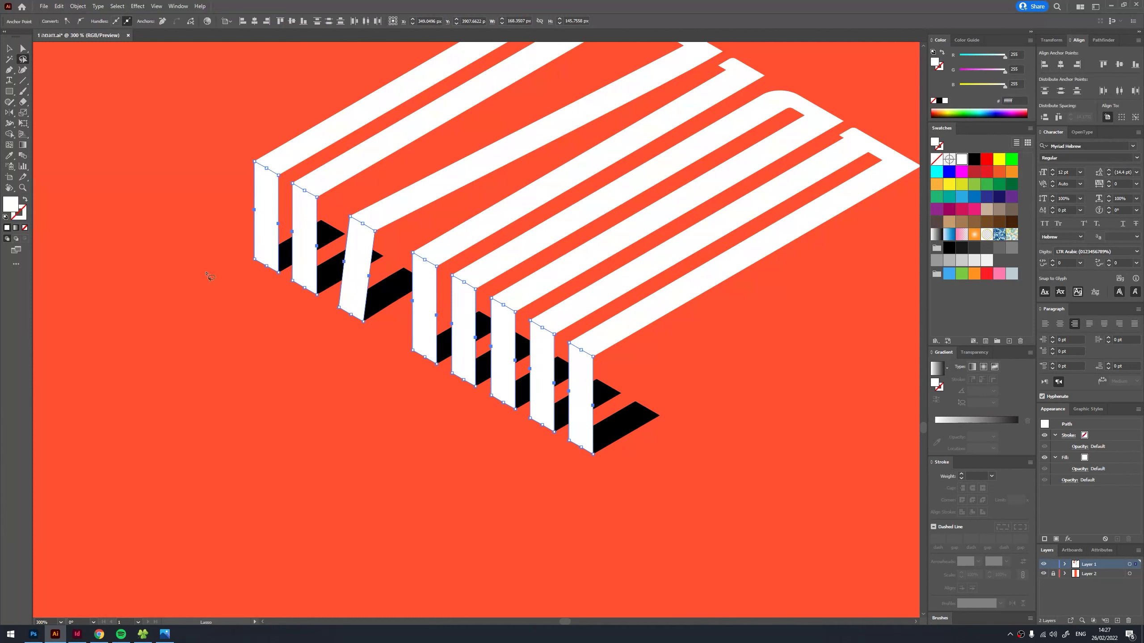
- Drag the stems' middle anchors left twice into slanted folds, then round them into large curves
click(22, 48)
drag(436, 317, 418, 317)
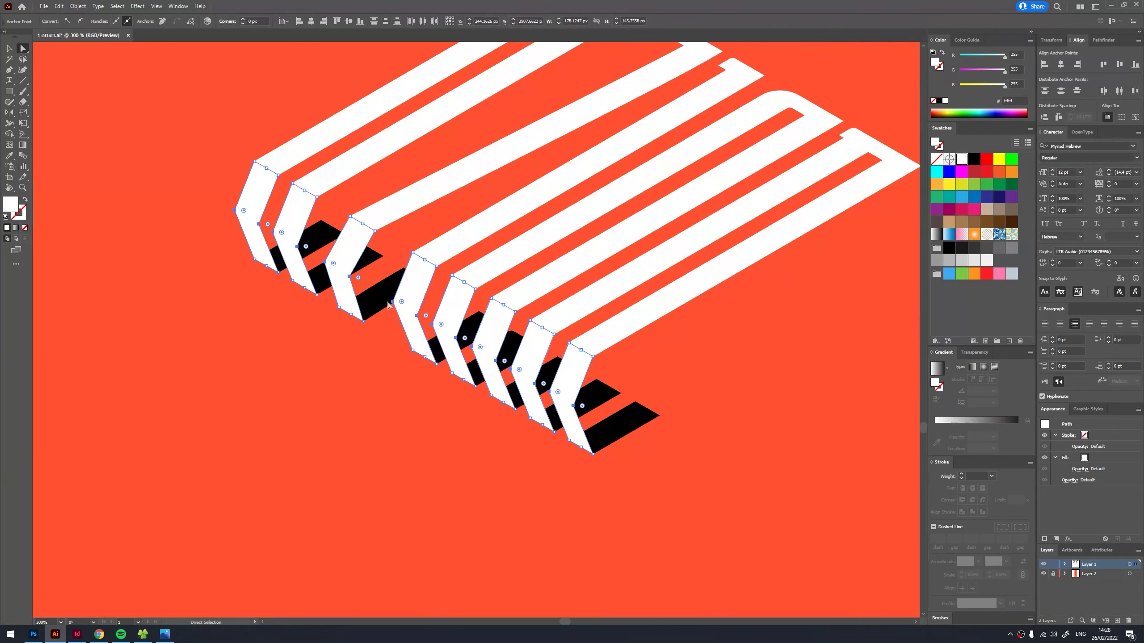
drag(388, 306, 344, 292)
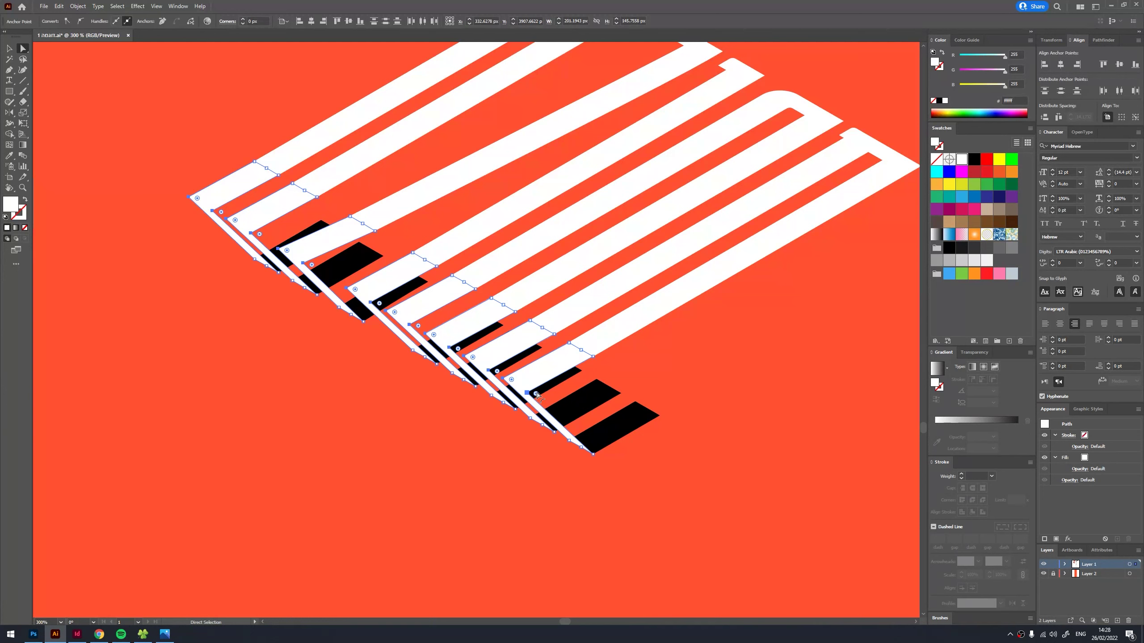
drag(535, 394, 832, 467)
key(v)
click(691, 348)
drag(691, 348, 641, 411)
scroll(671, 383, down, 2)
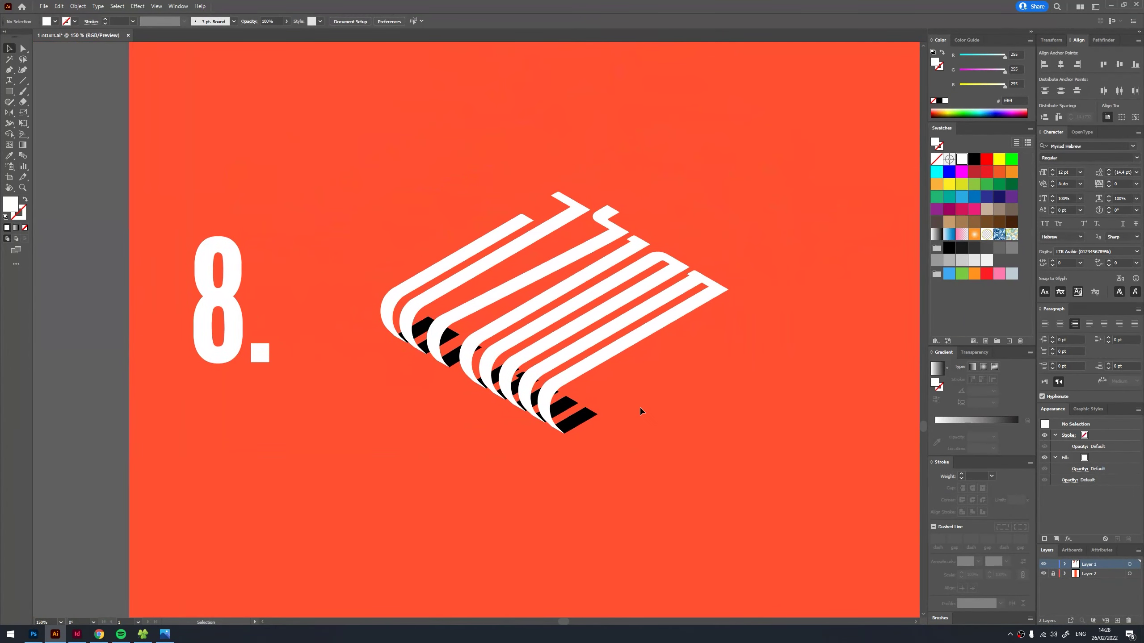
- Select the white ribbon strips and unite them with Pathfinder
key(ctrl+a)
click(613, 391)
scroll(613, 390, up, 1)
click(534, 410)
click(537, 389)
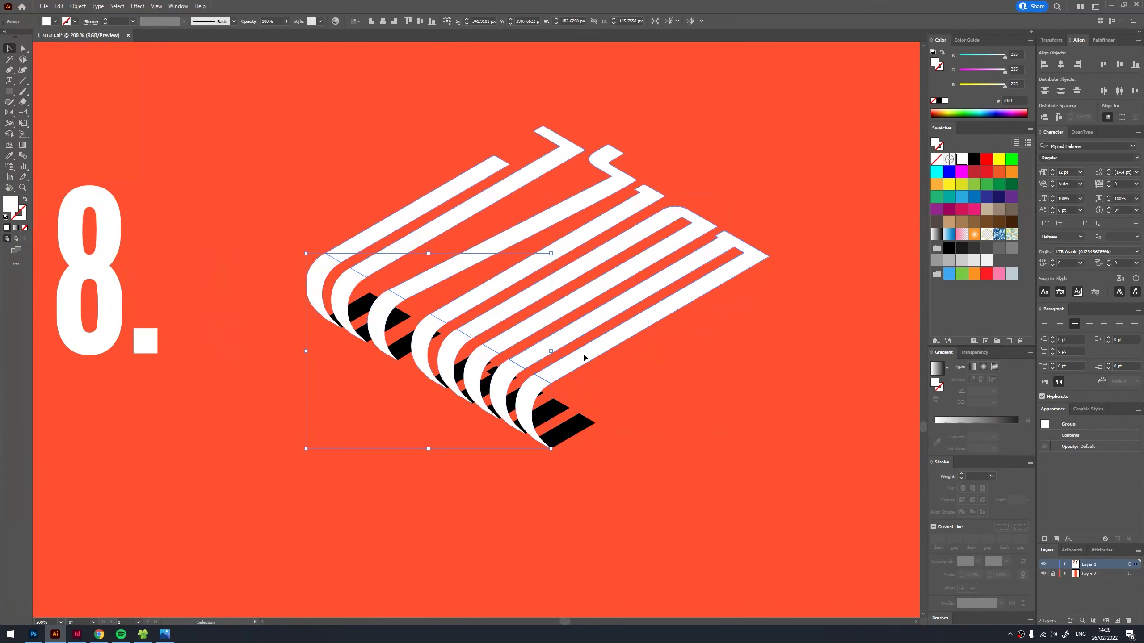
shift+click(540, 430)
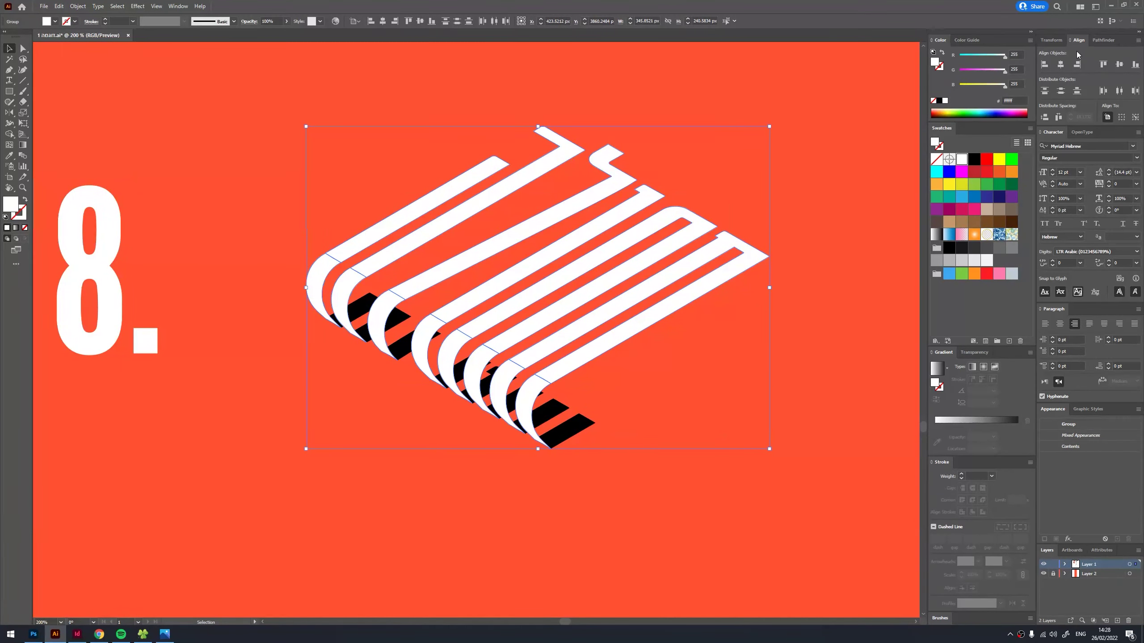
click(1103, 39)
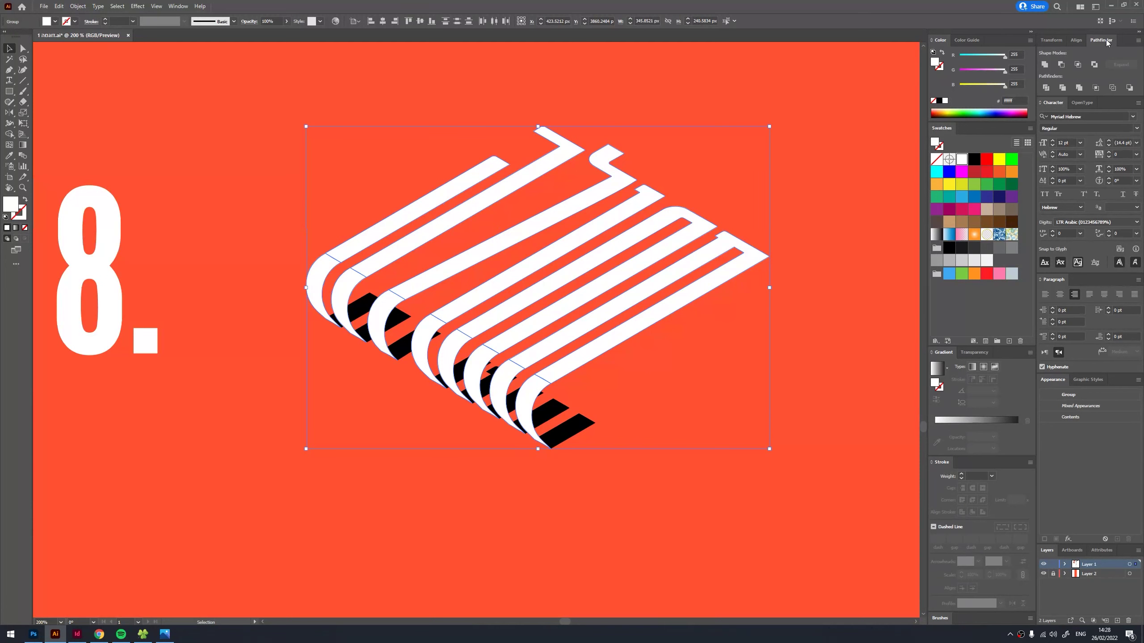
click(1045, 64)
- Use Shape Builder to merge the first, fourth and seventh strips' straight and curved pieces
scroll(431, 289, up, 1)
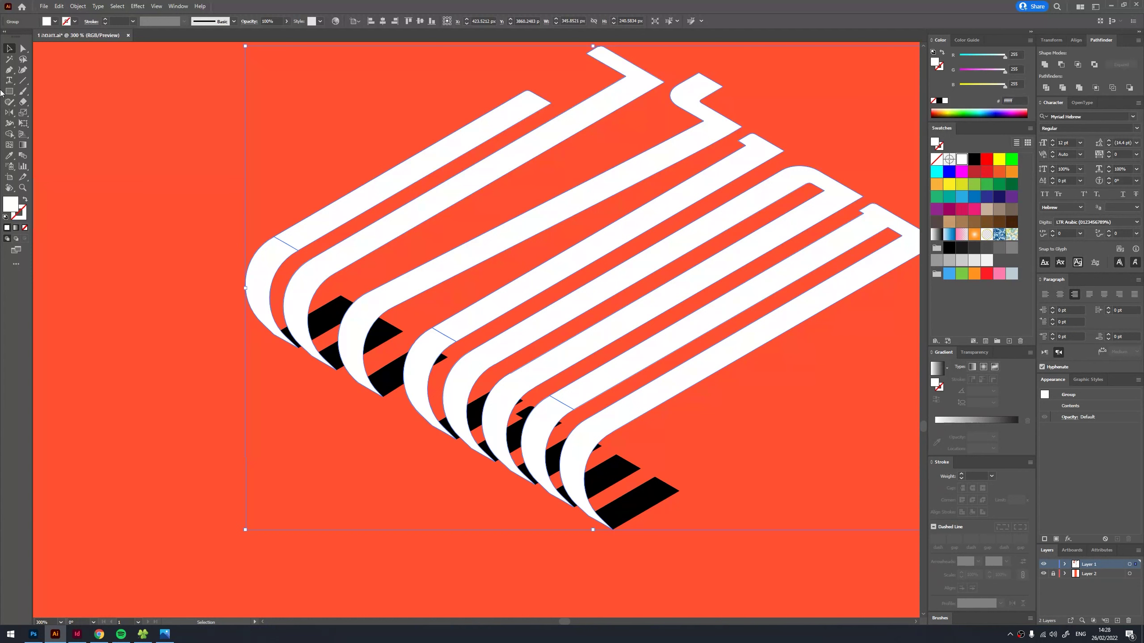
click(9, 134)
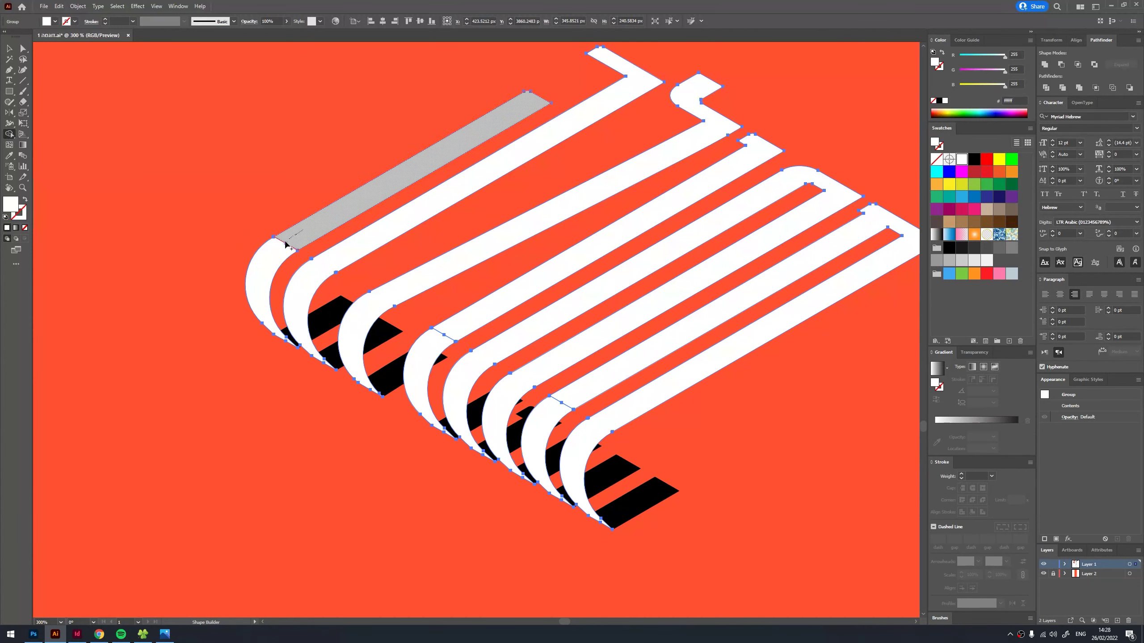
drag(291, 243, 266, 265)
drag(452, 327, 428, 357)
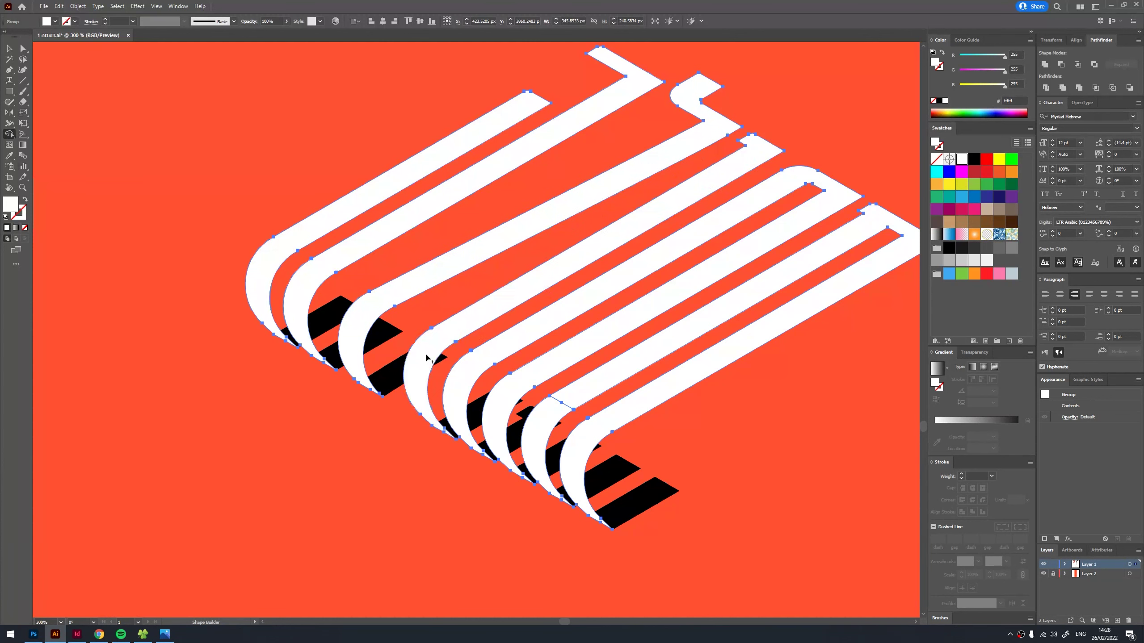
mouse_move(590, 397)
mouse_down()
mouse_move(557, 408)
mouse_move(572, 413)
mouse_up()
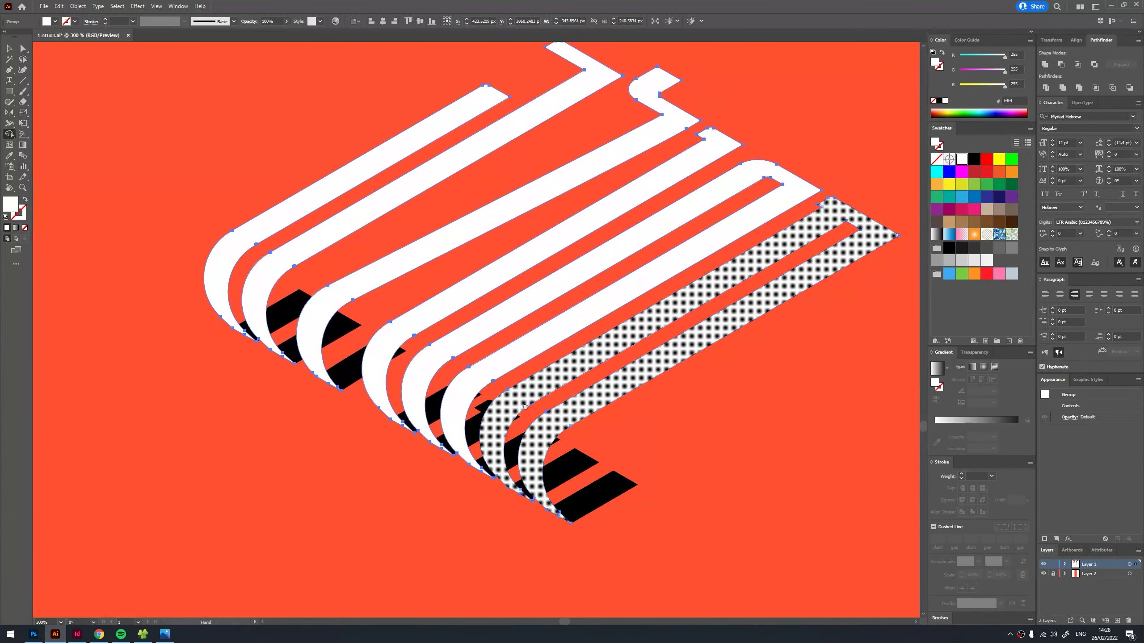
- Inspect a single merged curved strip with Direct Selection, then deselect it
key(a)
click(308, 313)
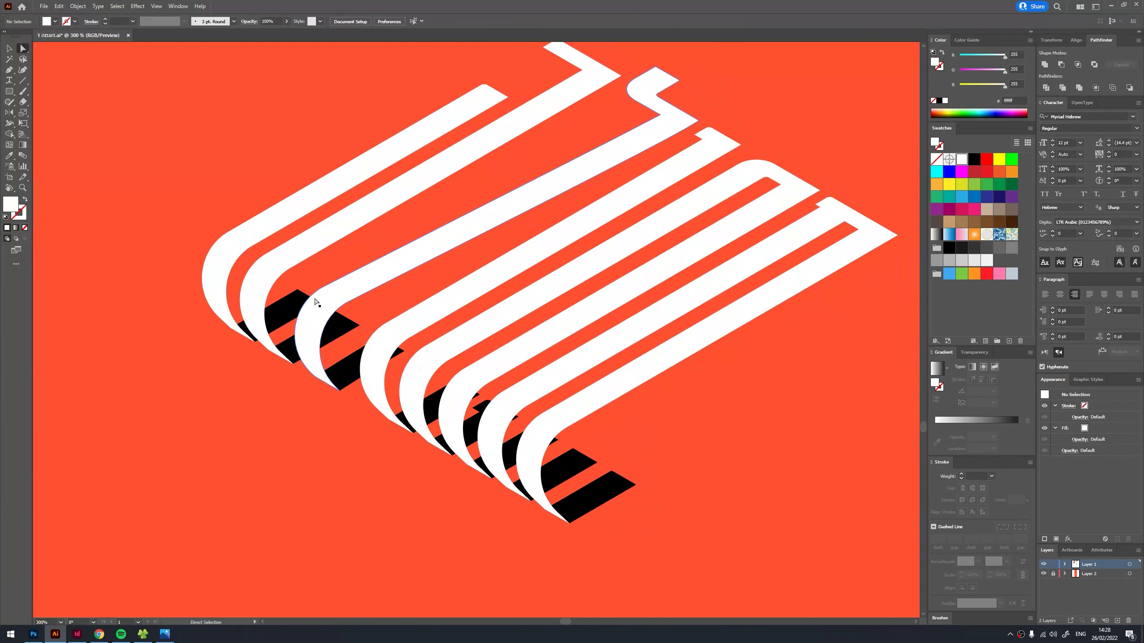
scroll(308, 313, up, 3)
scroll(324, 294, up, 2)
scroll(325, 294, up, 3)
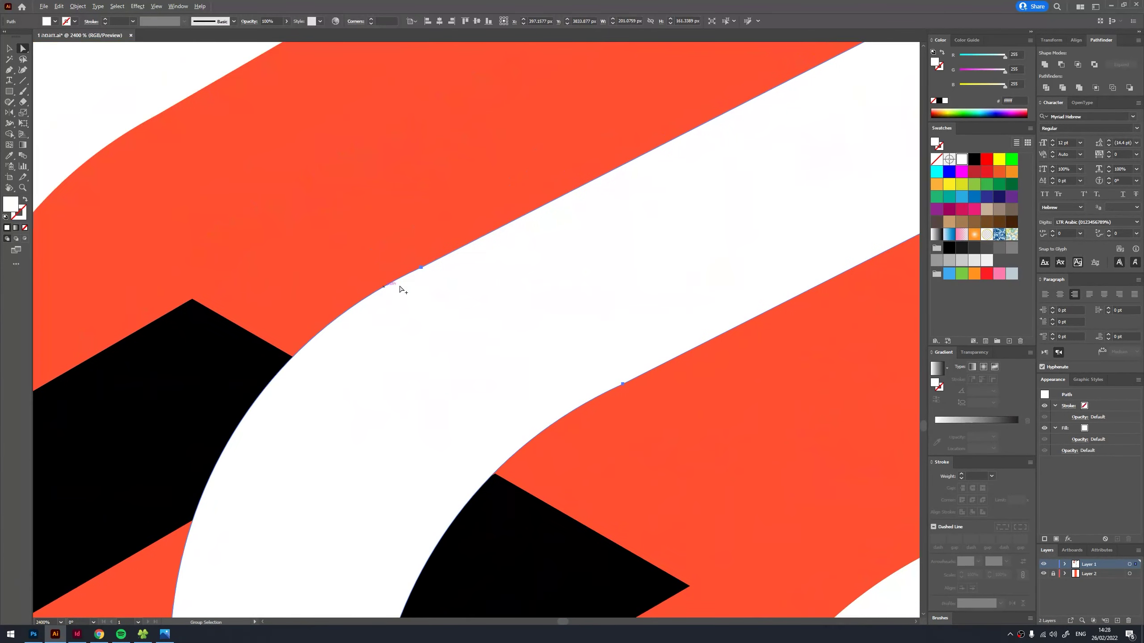
scroll(594, 388, down, 4)
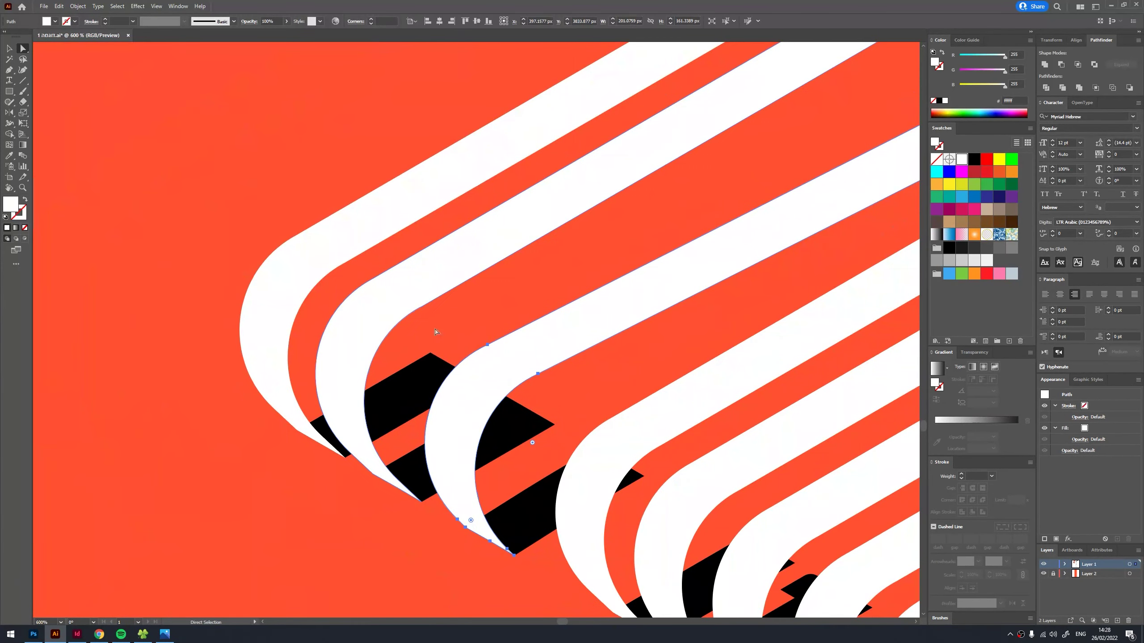
scroll(255, 276, right, 3)
key(v)
scroll(332, 288, down, 4)
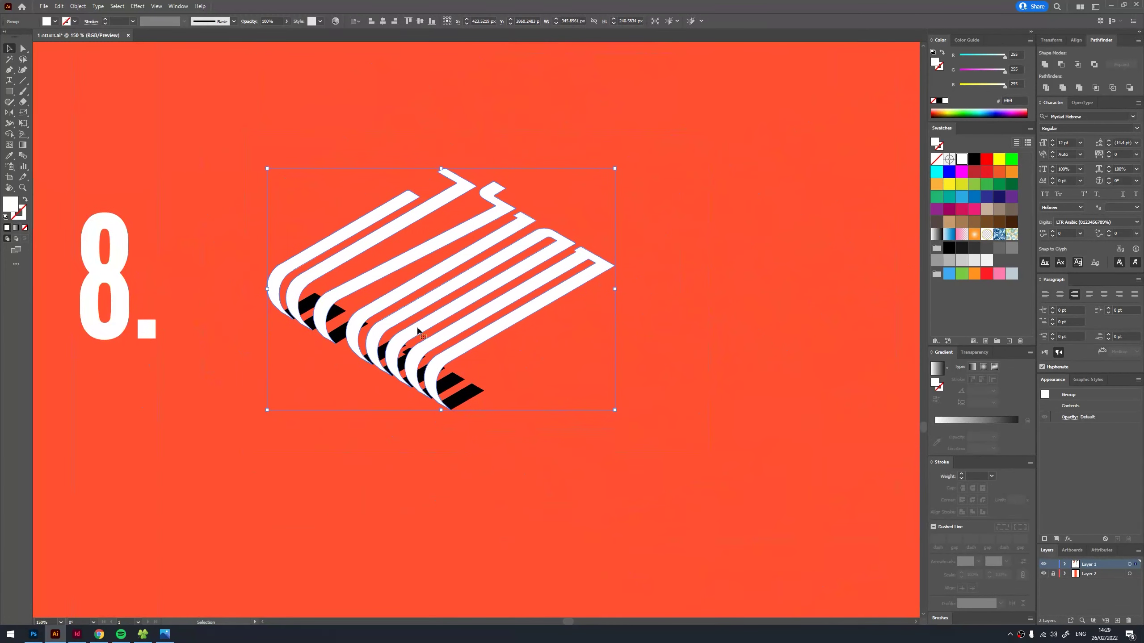
click(535, 400)
scroll(526, 412, down, 1)
- Duplicate the lettering to the right, fill the copy black and move it down-left
click(504, 353)
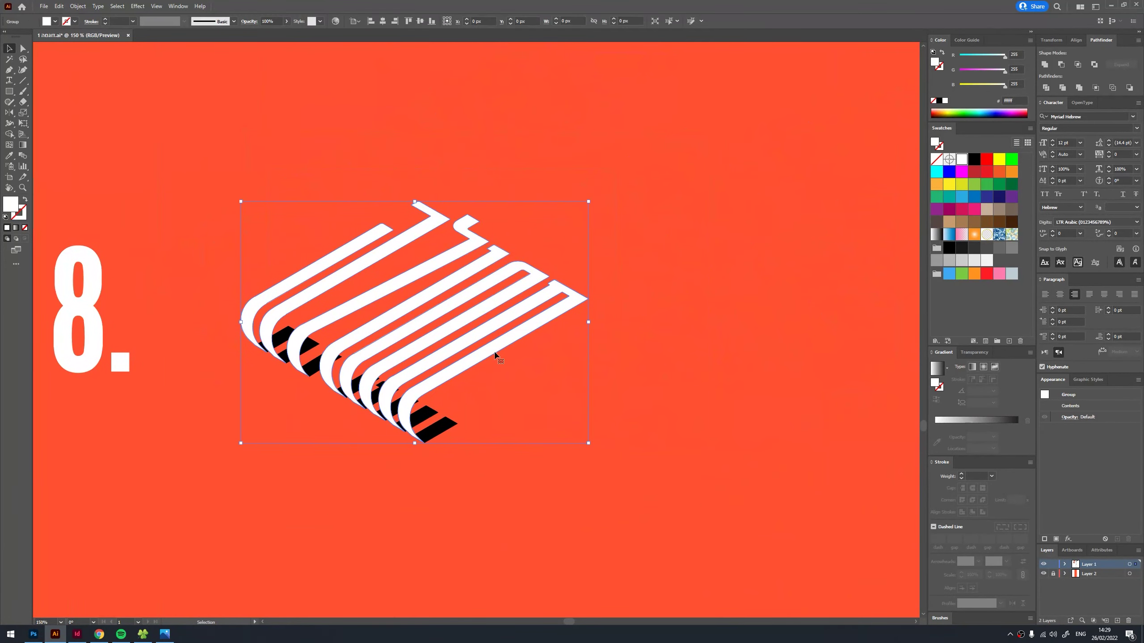
scroll(504, 353, down, 3)
click(529, 263)
drag(480, 206, 701, 315)
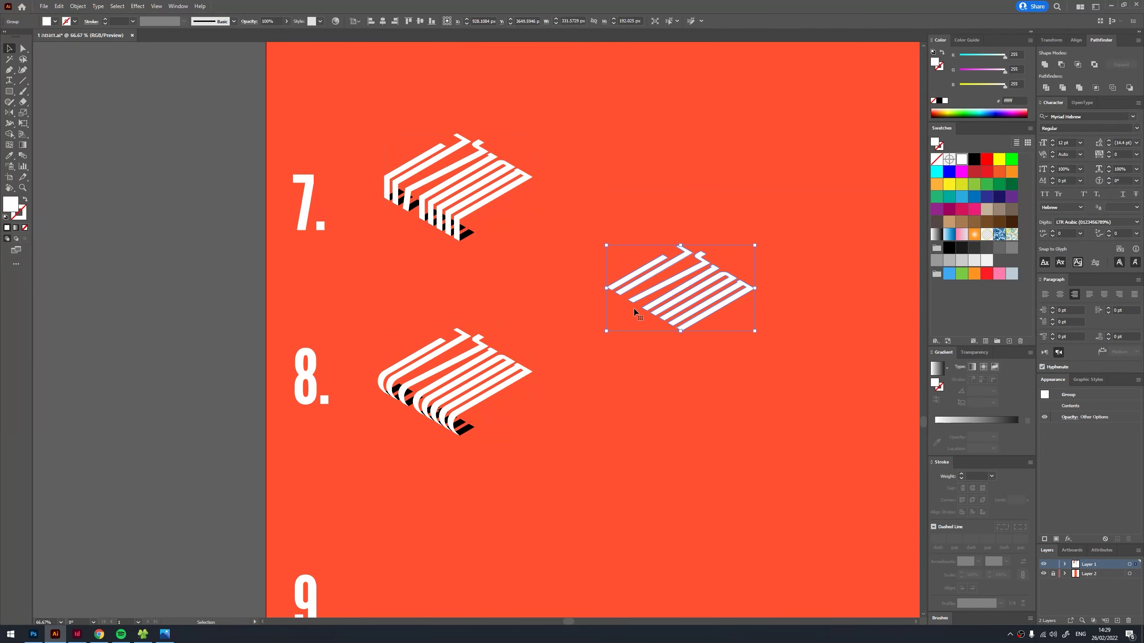
key(ctrl+plus)
click(974, 159)
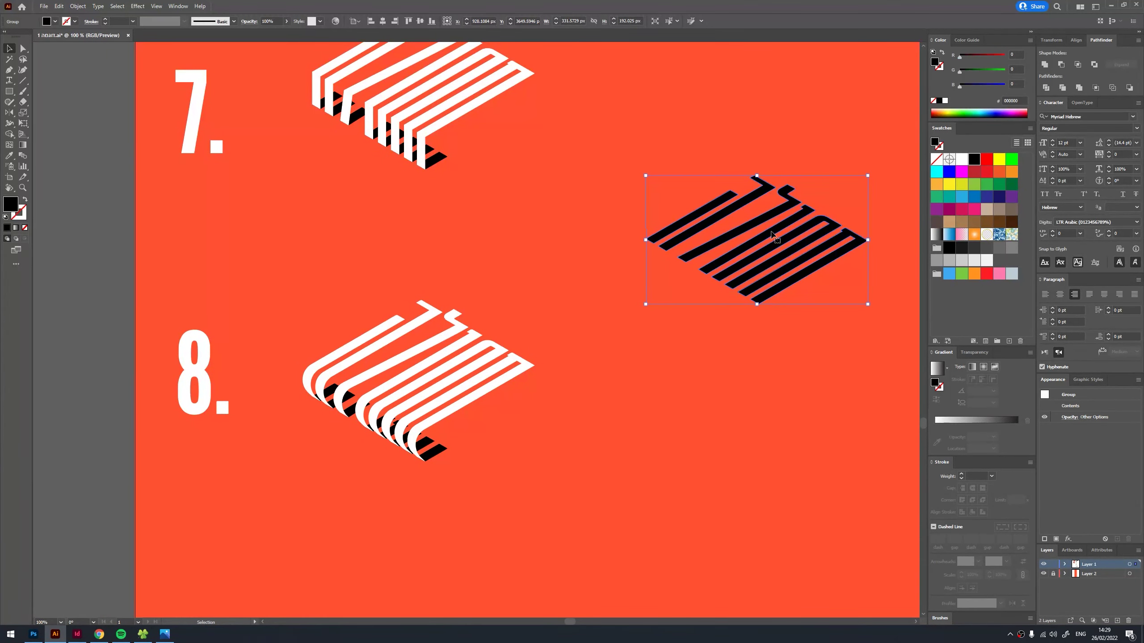
drag(791, 226, 732, 293)
- Set the black copy to 10% opacity with Multiply blending and place it beside the white lettering
click(1068, 418)
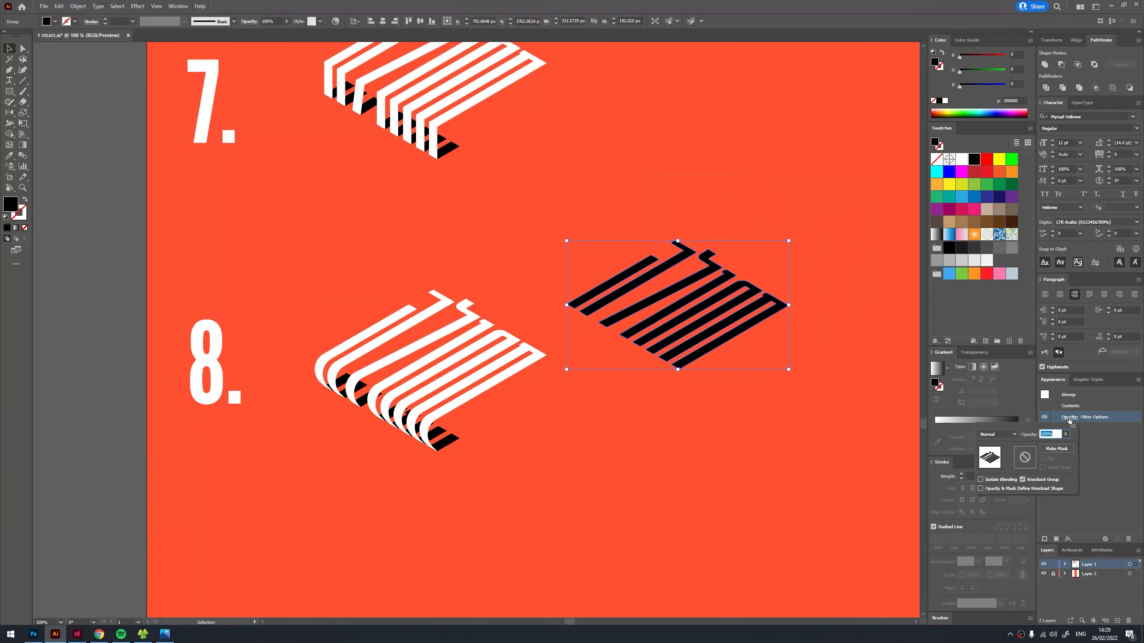
text(10)
key(Return)
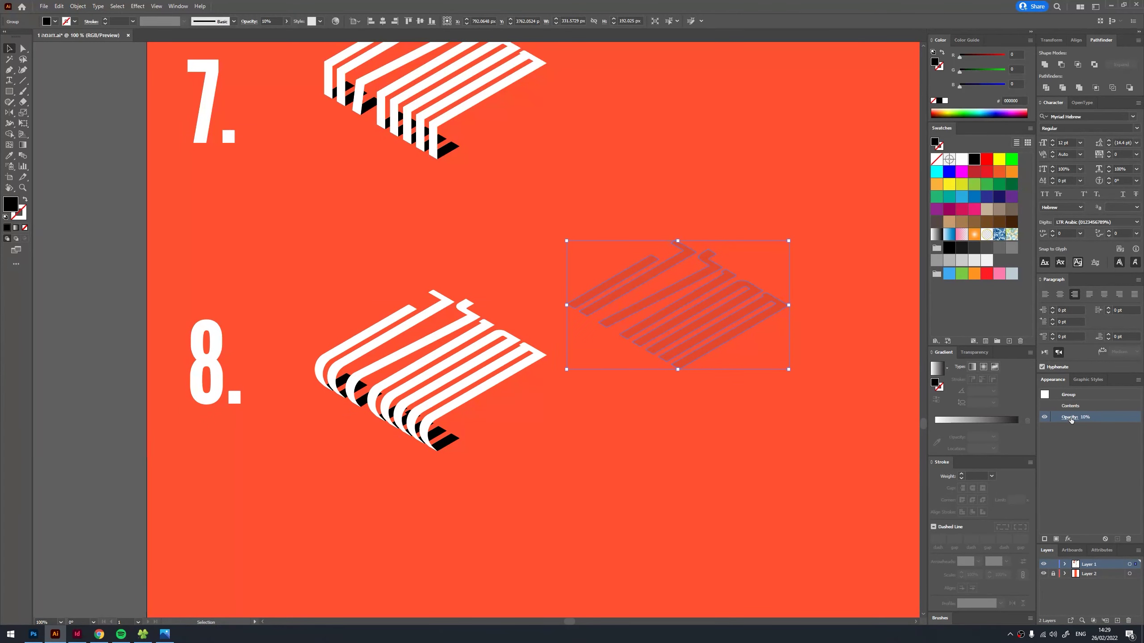
click(1071, 418)
click(998, 434)
click(1002, 475)
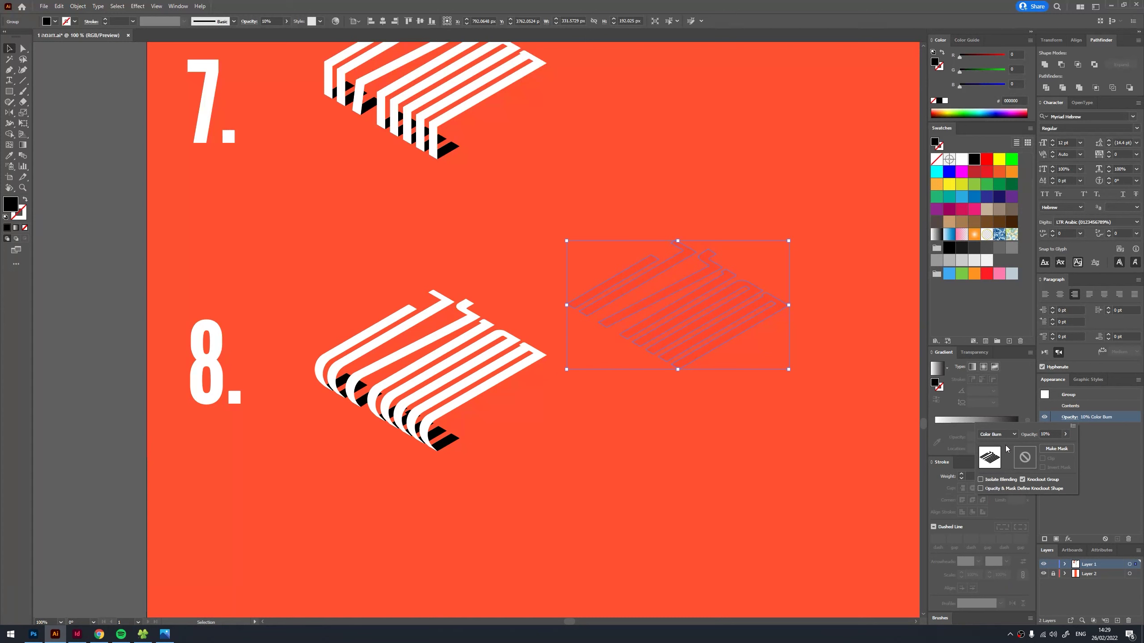
click(997, 434)
click(997, 458)
click(821, 305)
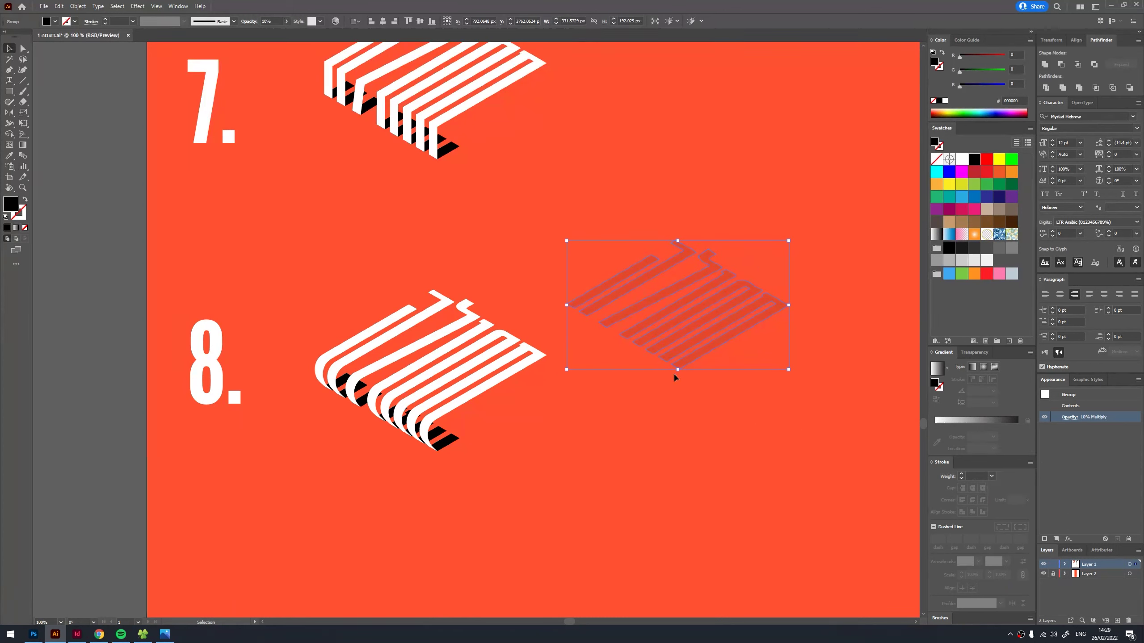
drag(681, 361, 636, 349)
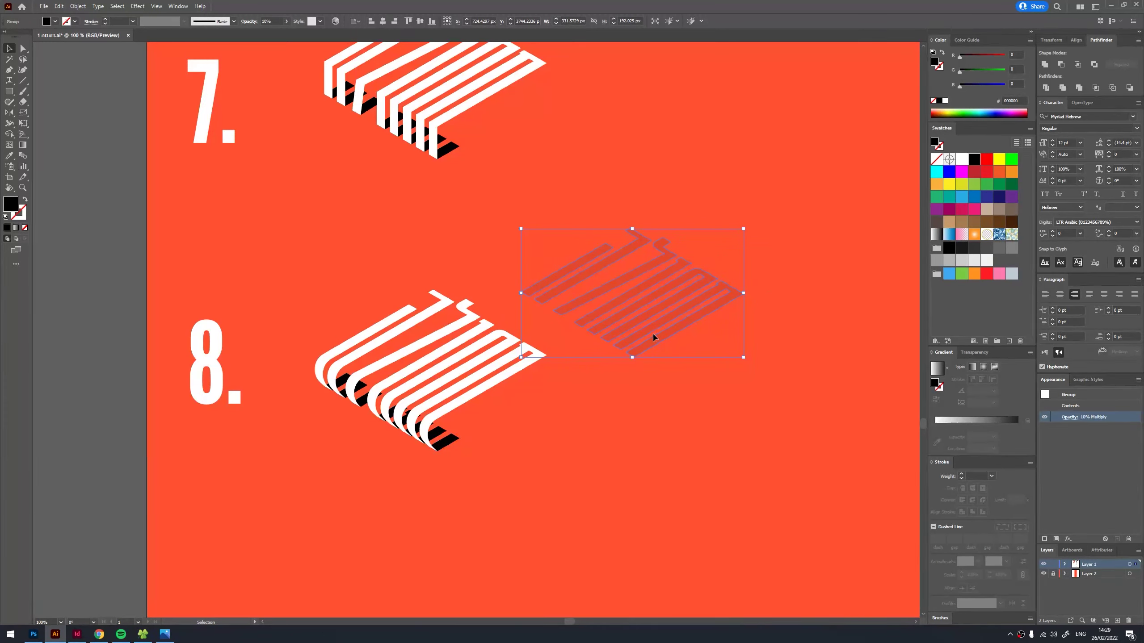
shift+click(451, 443)
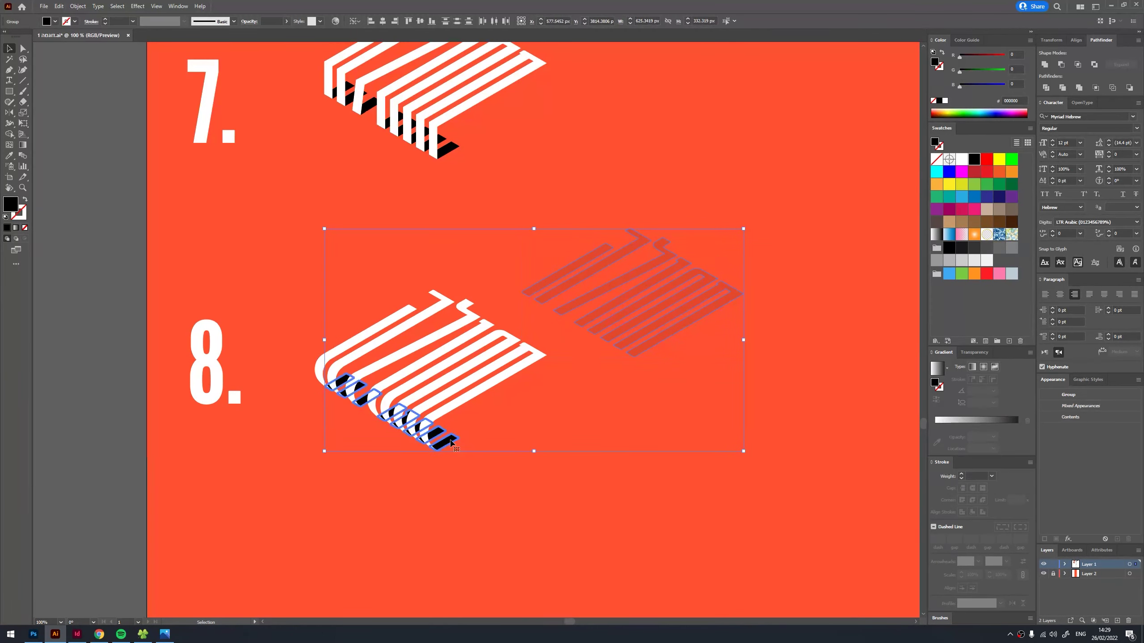
- With a floating Align panel, align the shadow's right, bottom and left edges to the lettering
drag(1075, 39, 583, 393)
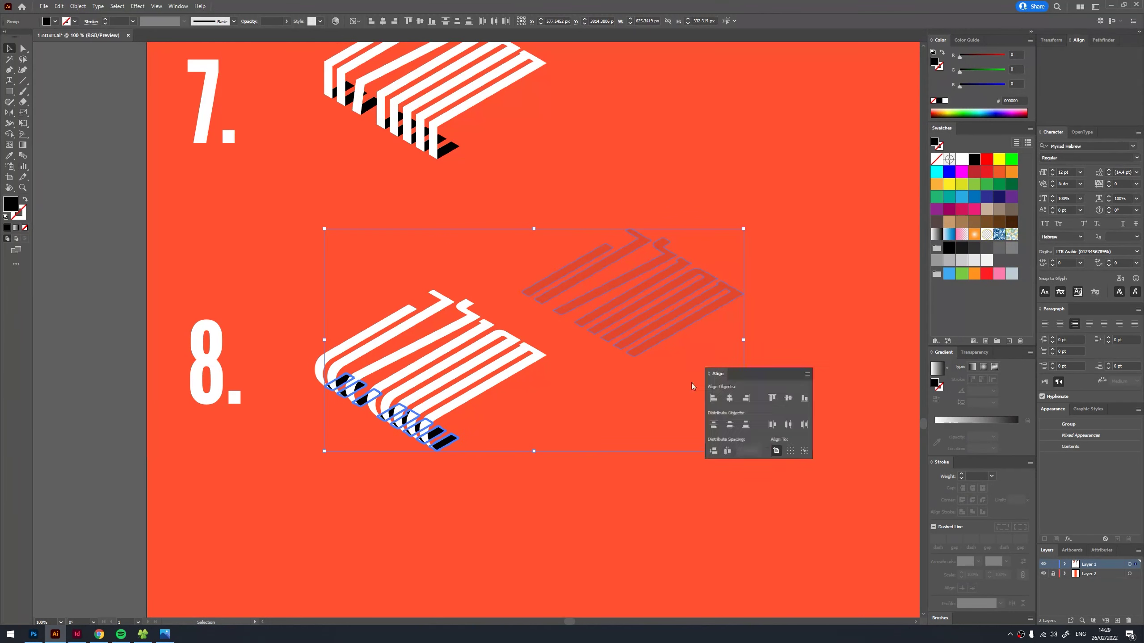
click(615, 421)
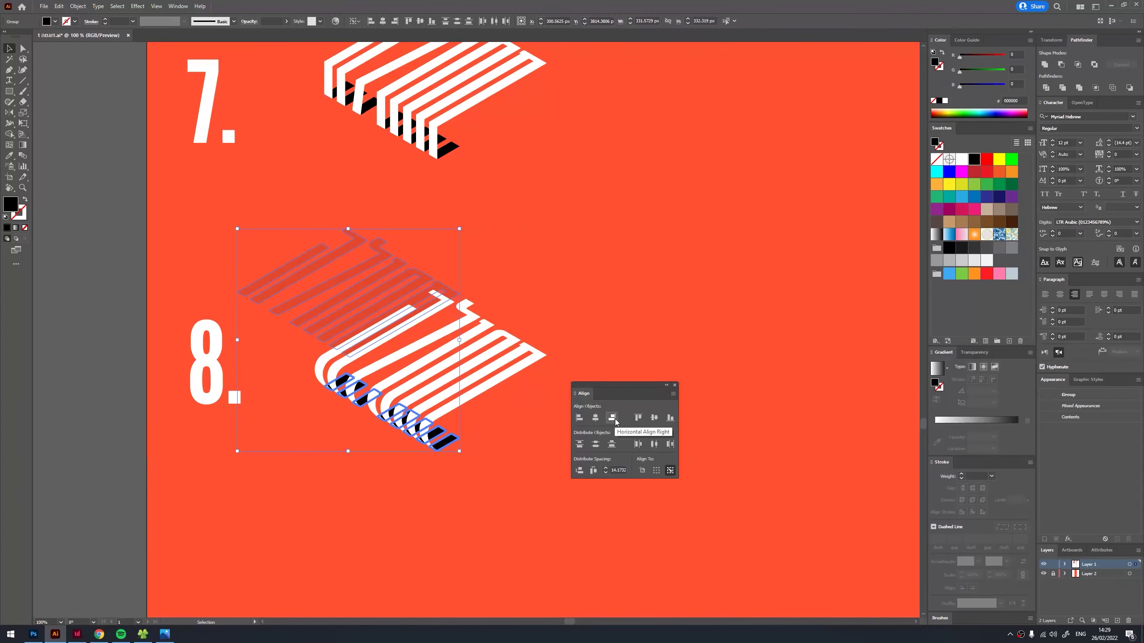
click(670, 418)
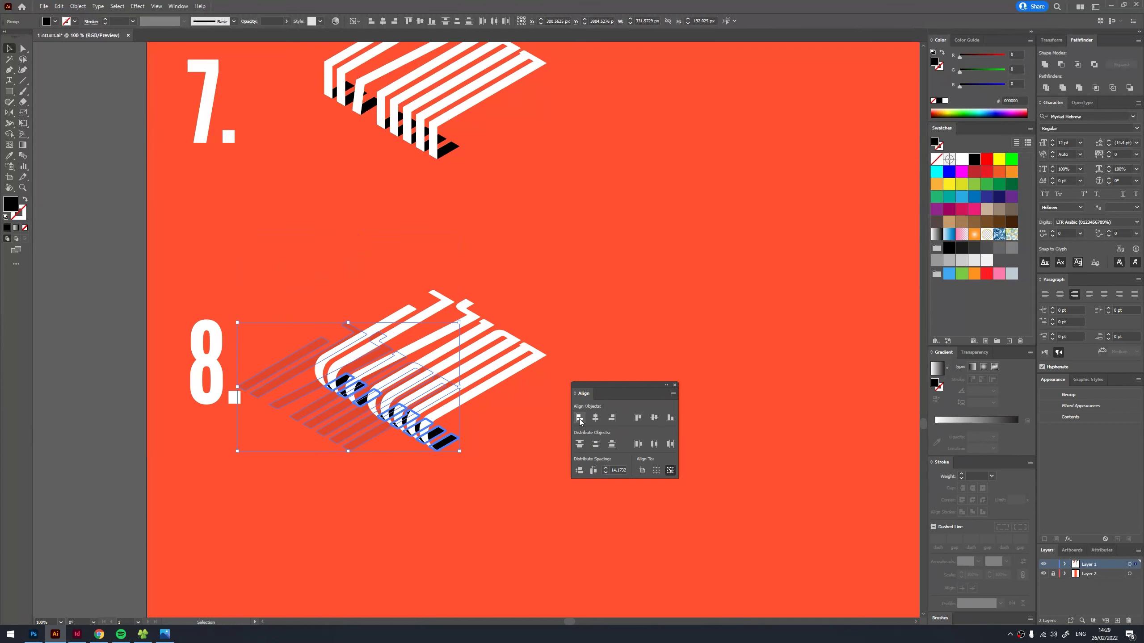
click(580, 417)
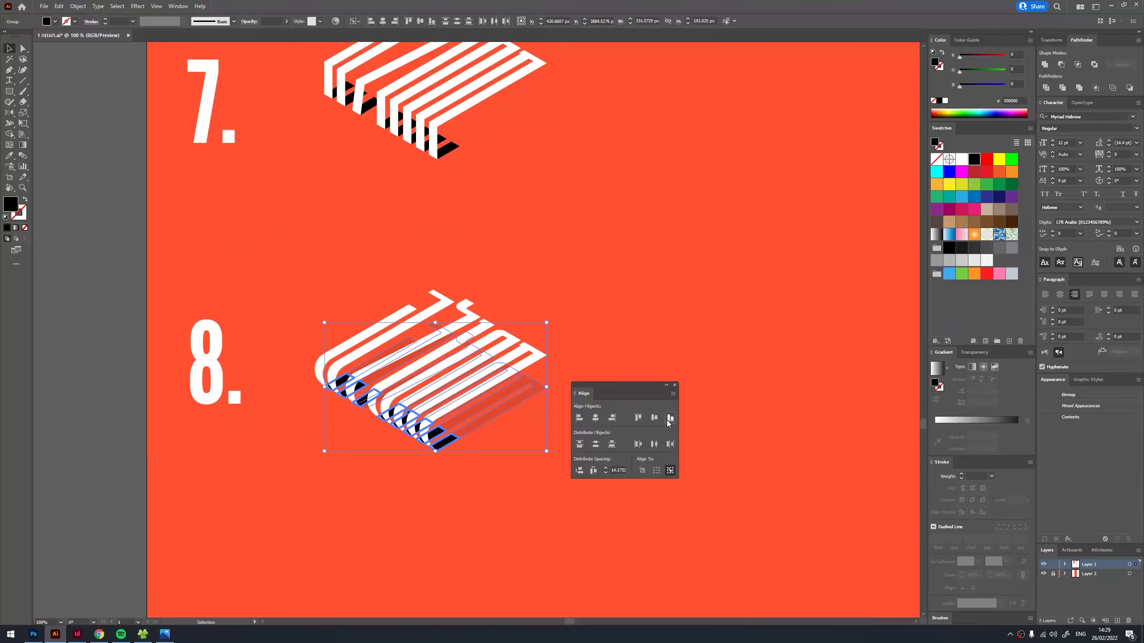
click(488, 421)
scroll(490, 422, up, 1)
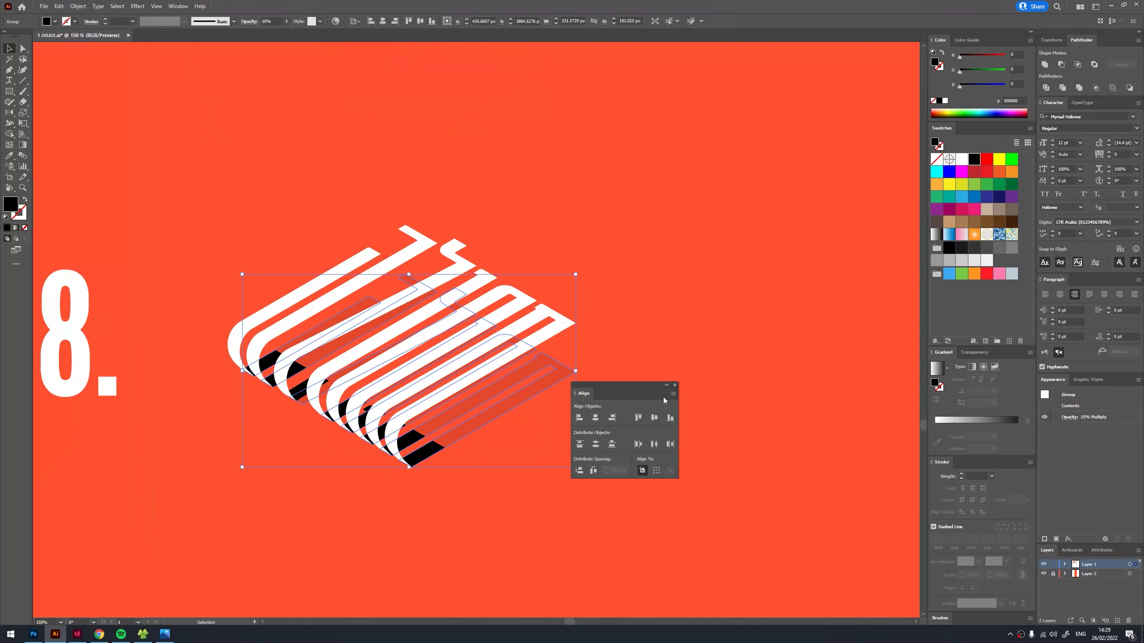
- Raise the shadow's opacity to 25% and give it a gradient fill angled at 135°
click(1069, 417)
drag(1044, 445, 1043, 446)
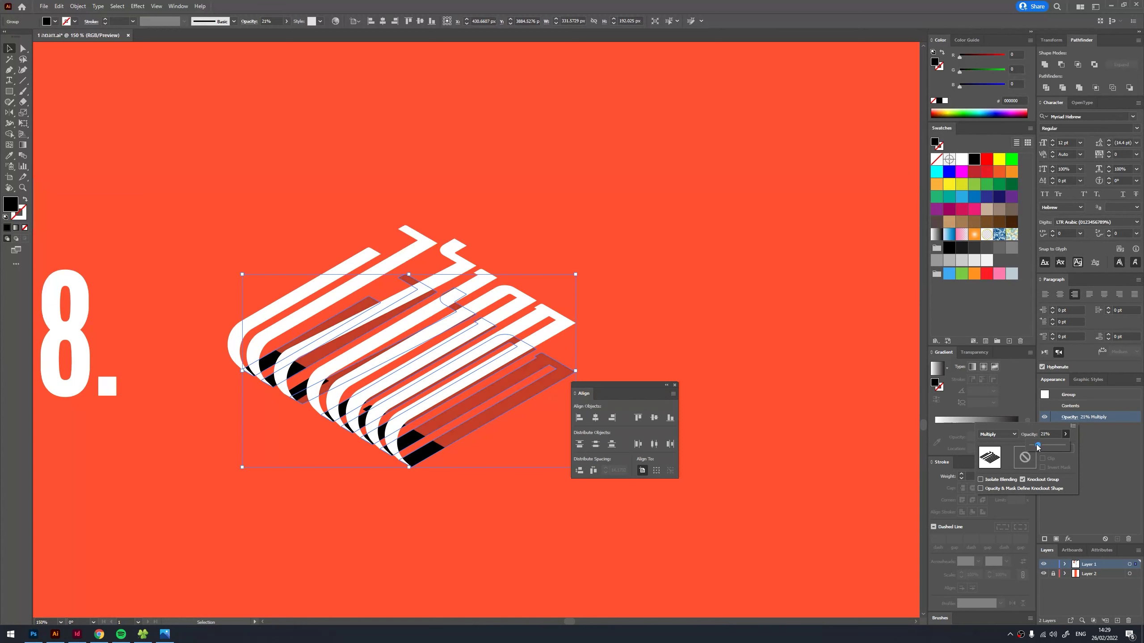
drag(653, 388, 738, 349)
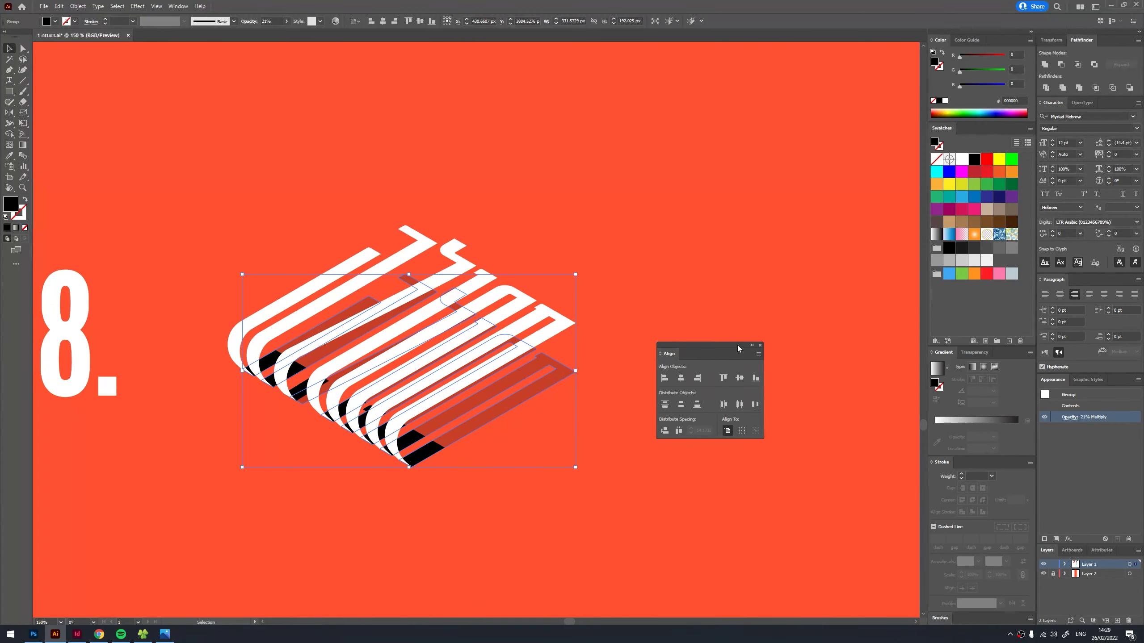
click(983, 421)
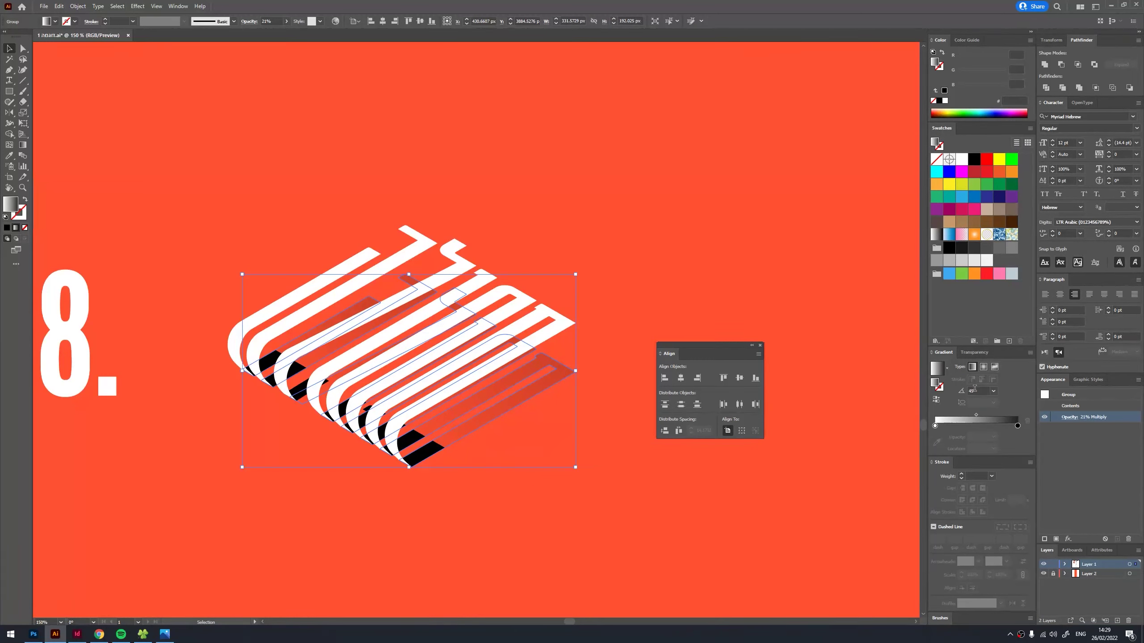
click(993, 390)
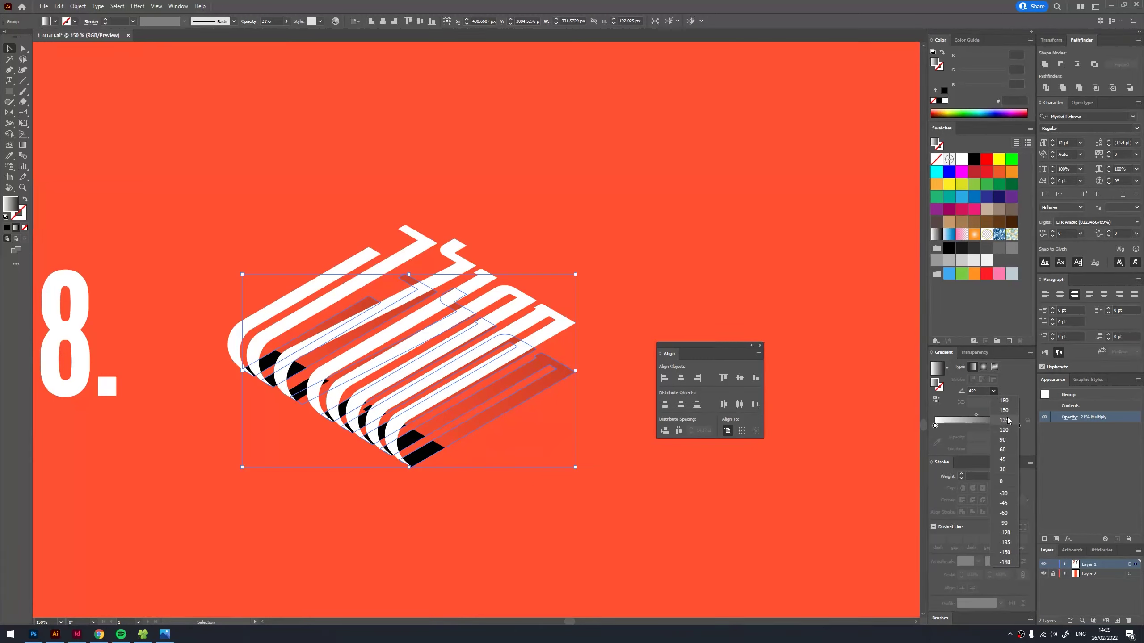
click(1004, 419)
click(569, 514)
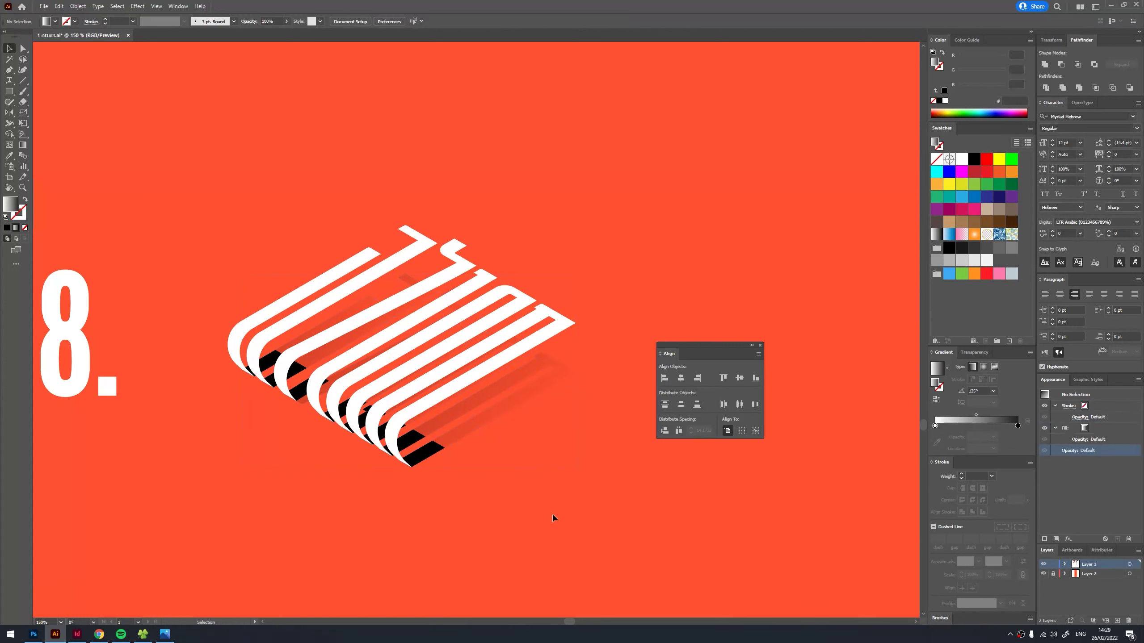
click(494, 437)
click(993, 391)
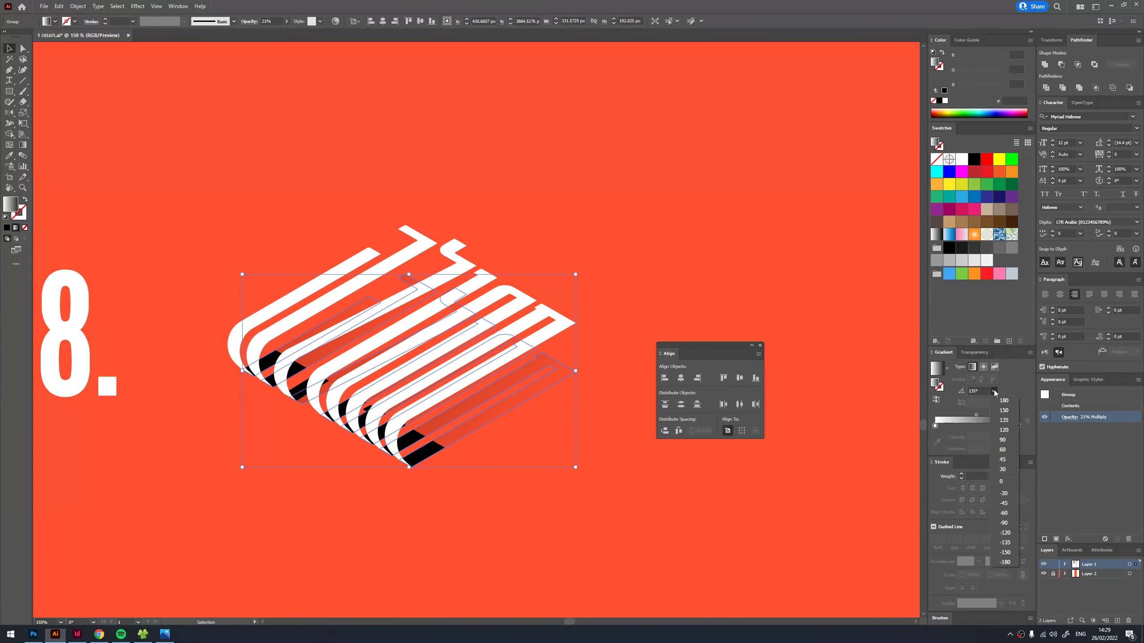
click(951, 402)
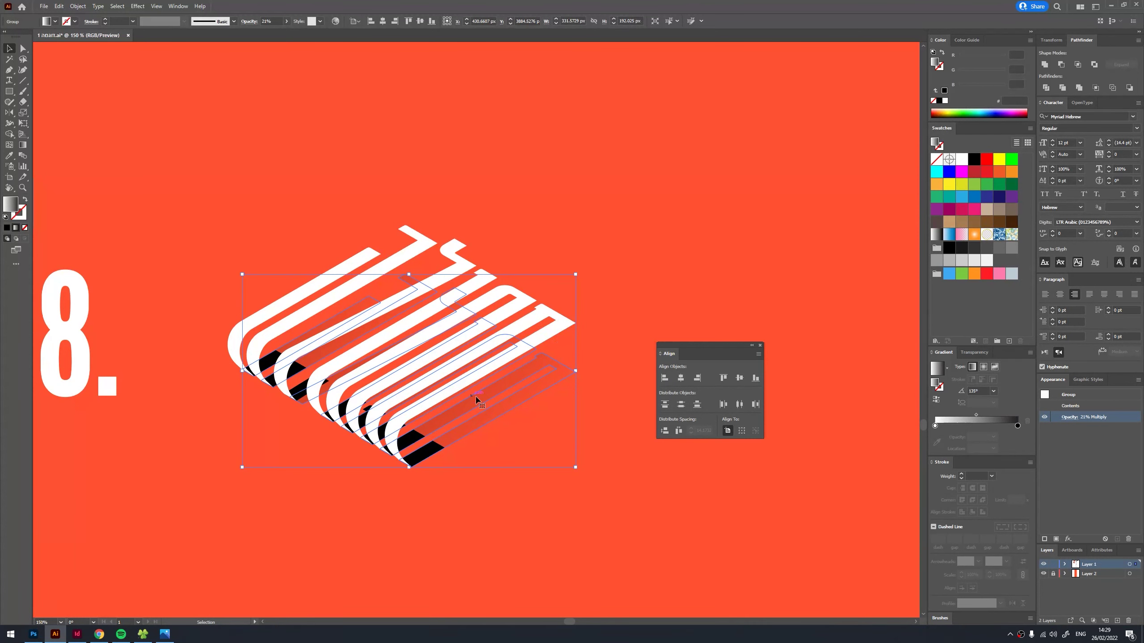
- Draw a diagonal gradient across the figure 8 shadow group and nudge its start point
key(g)
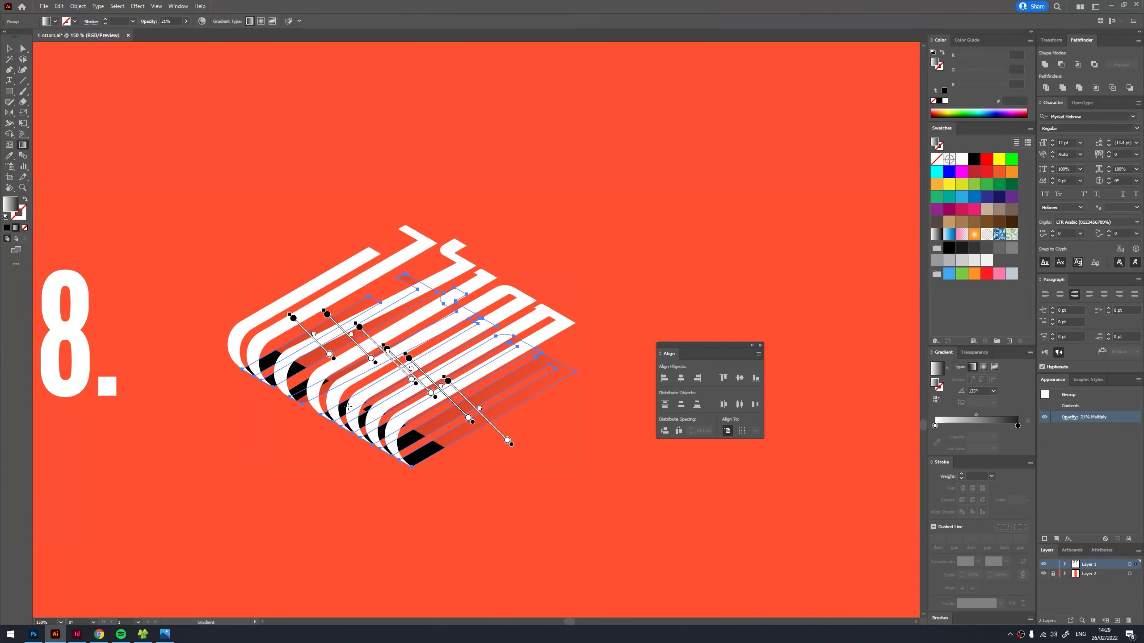
drag(310, 463, 576, 312)
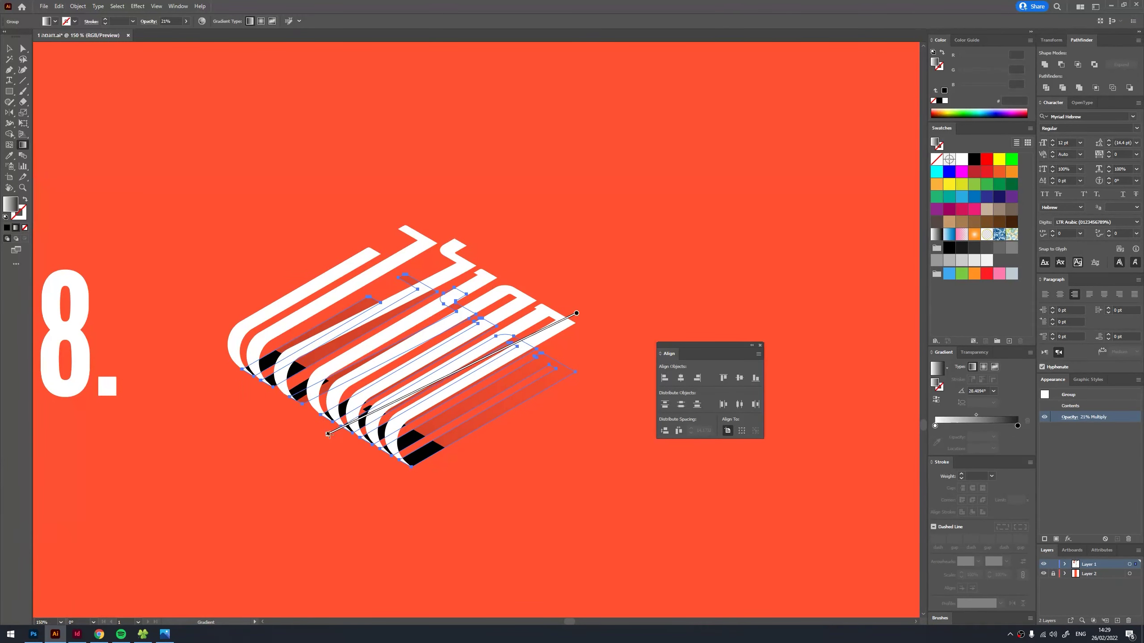
drag(317, 461, 390, 518)
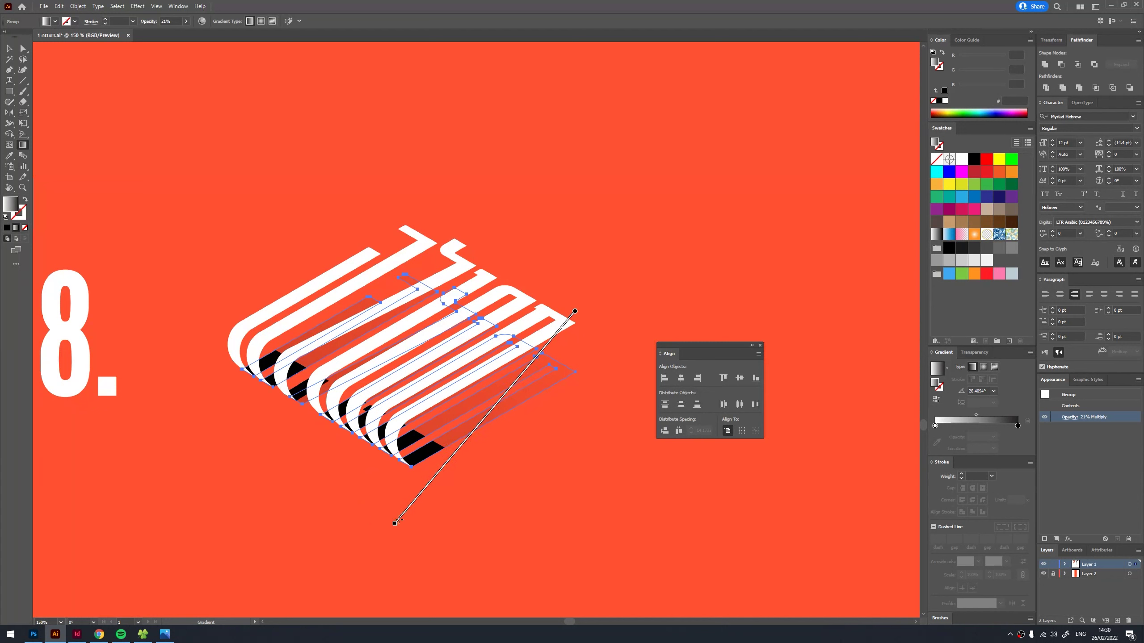
key(ctrl+shift+a)
- Reselect the figure 8 shadow group and redraw its gradient from upper right to lower left
key(v)
scroll(518, 493, down, 1)
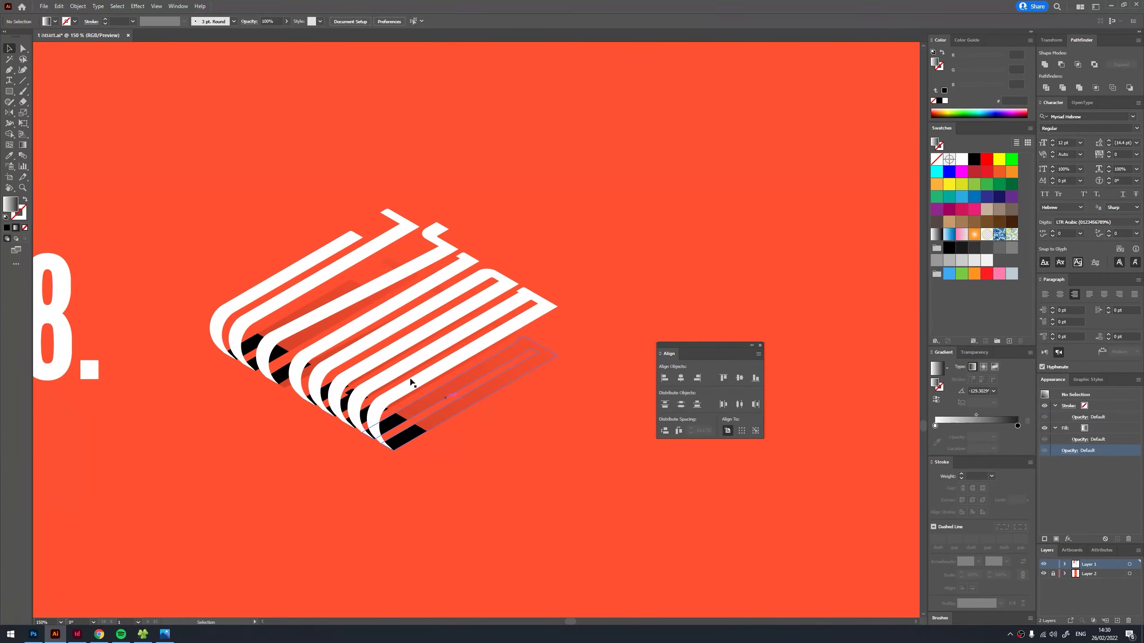
click(323, 302)
key(g)
drag(448, 227, 219, 375)
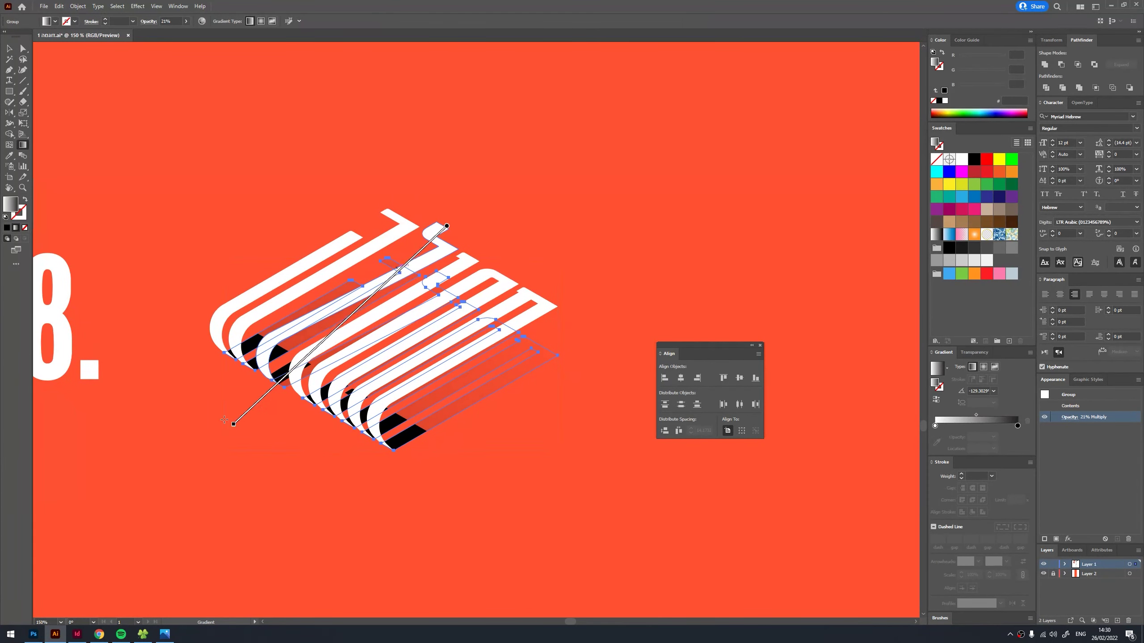
key(ctrl+shift+a)
- Zoom out and pan until steps 1–4 and the reference poster artboard are visible
key(v)
key(ctrl+minus)
key(ctrl+minus)
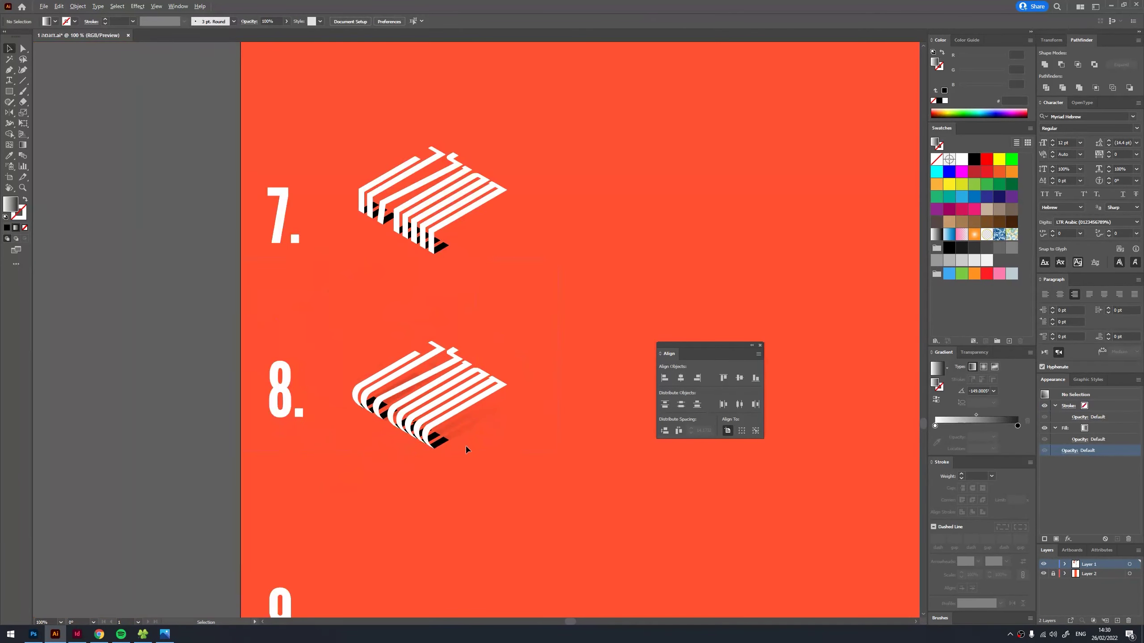
alt+scroll(477, 469, down, 1)
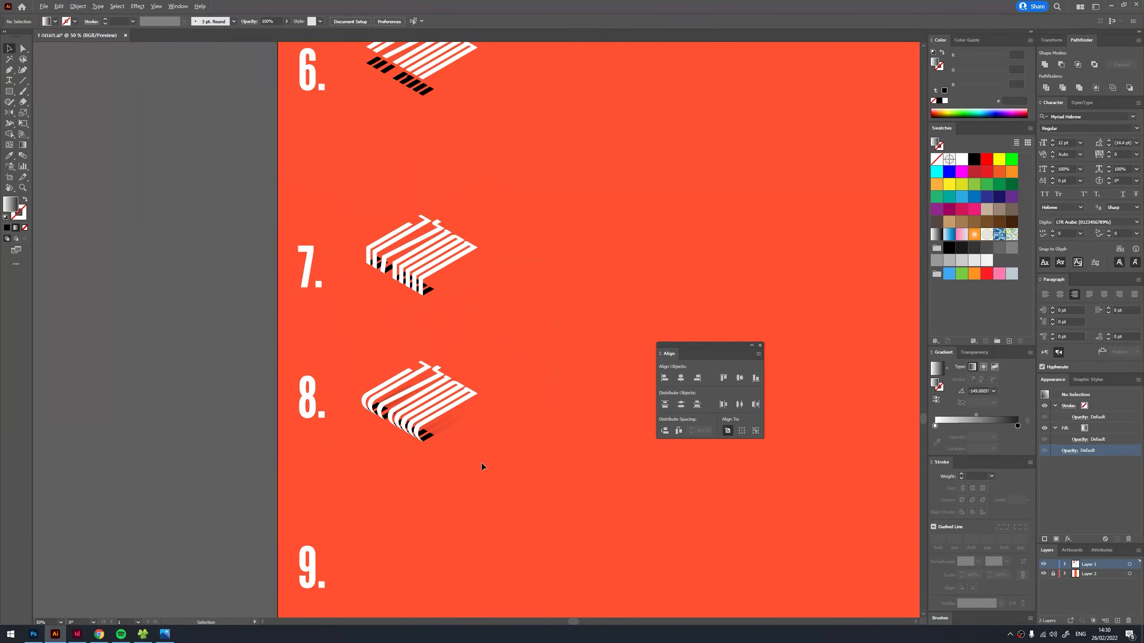
alt+scroll(482, 464, down, 1)
alt+scroll(506, 410, down, 1)
scroll(485, 333, up, 3)
scroll(468, 369, up, 5)
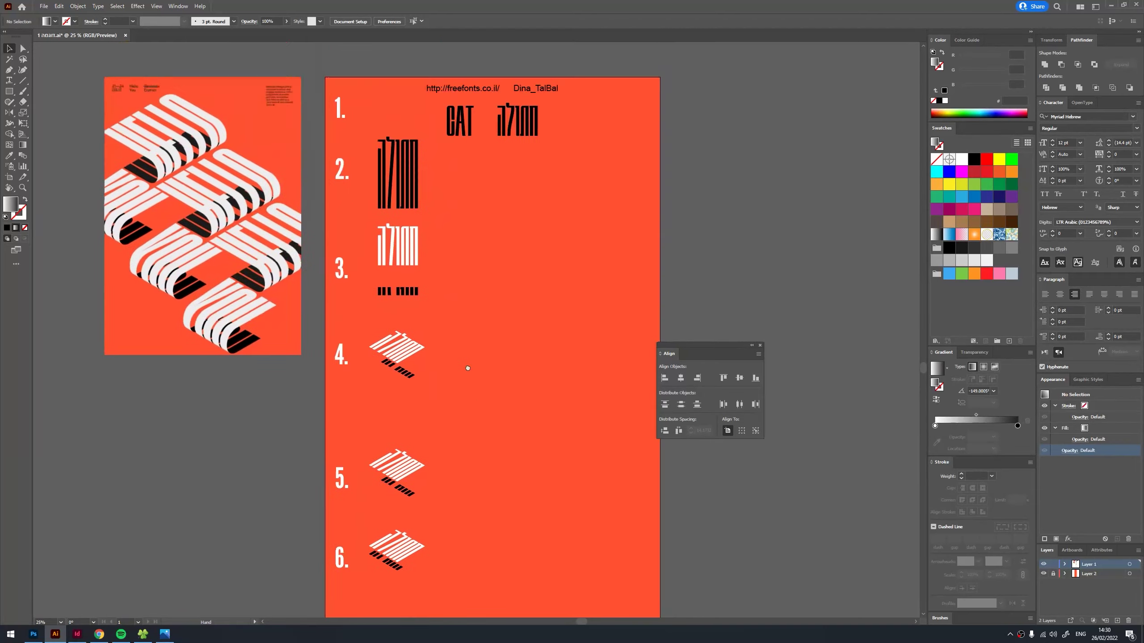
drag(521, 358, 521, 131)
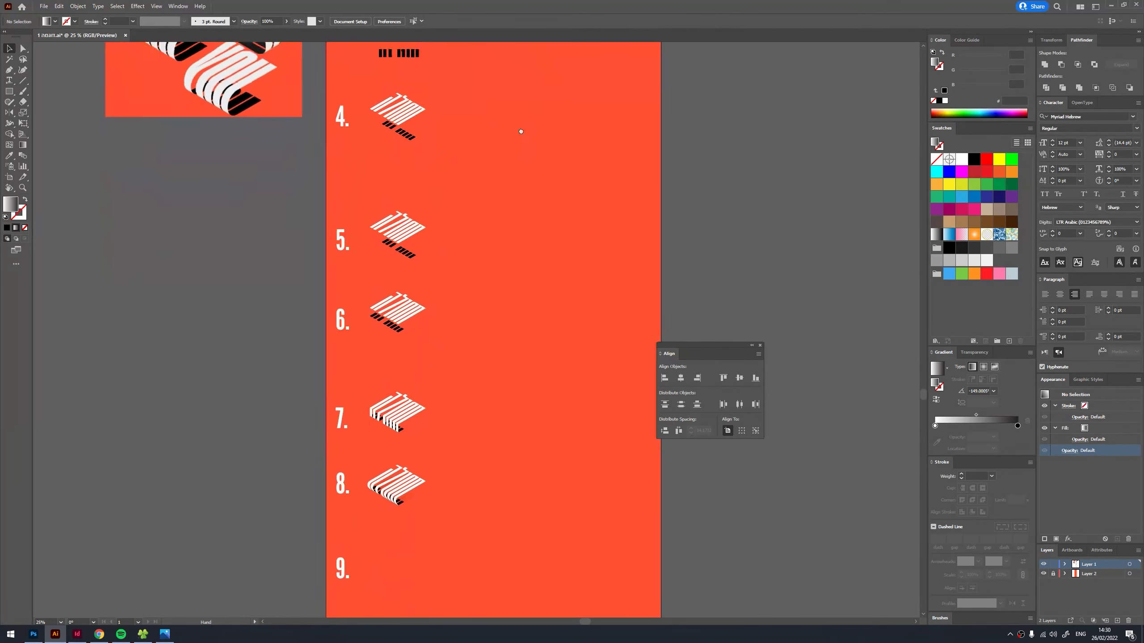
scroll(467, 230, up, 6)
scroll(464, 235, up, 1)
alt+scroll(477, 201, up, 1)
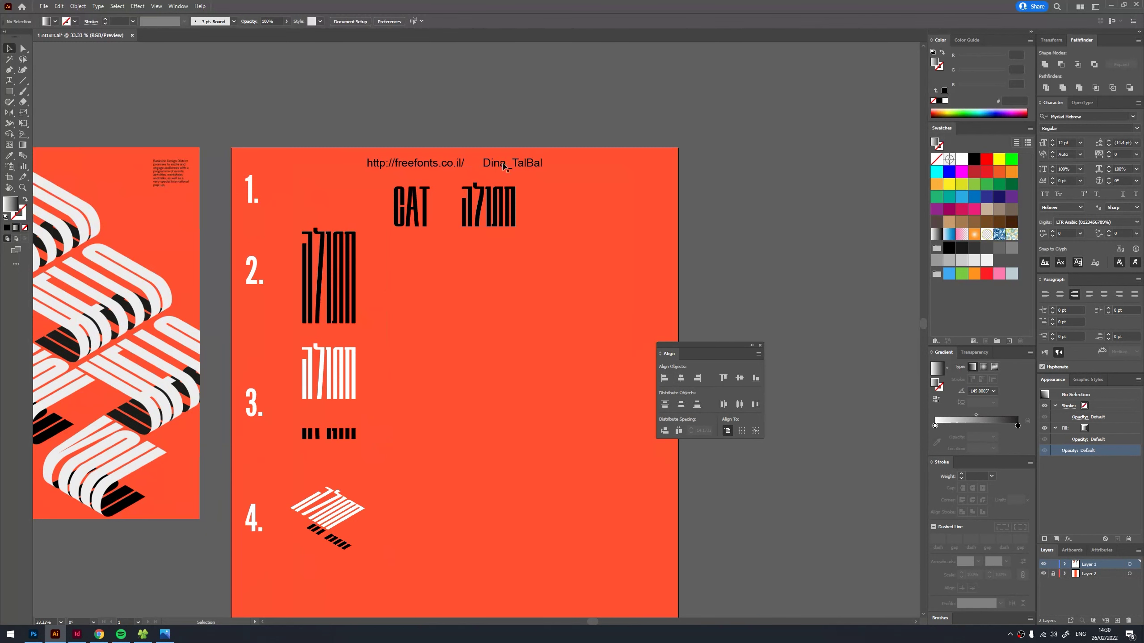
scroll(342, 289, left, 1)
scroll(243, 292, left, 8)
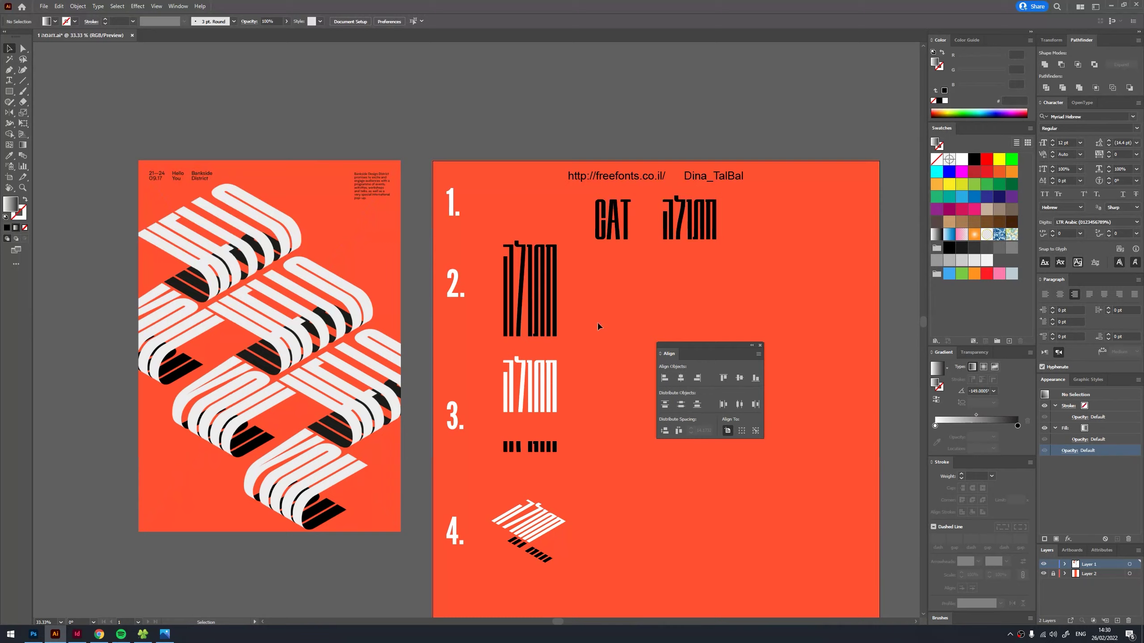
- Duplicate the step-4 3D lettering just to its right and zoom in on the copy
drag(595, 329, 508, 237)
click(465, 383)
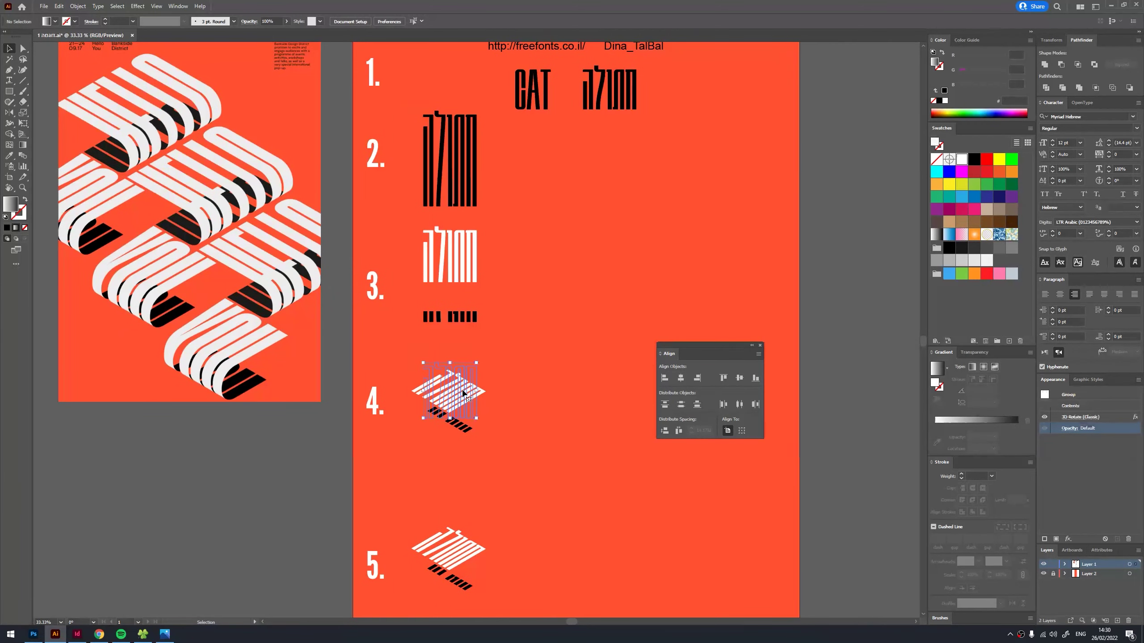
mouse_move(465, 383)
mouse_down()
mouse_move(421, 339)
mouse_move(572, 342)
mouse_move(495, 349)
mouse_move(489, 369)
mouse_up()
key(ctrl+plus)
- Set the copy's 3D Rotate (Classic) angles to 45°, -35°, 30° and apply
drag(1056, 383, 706, 197)
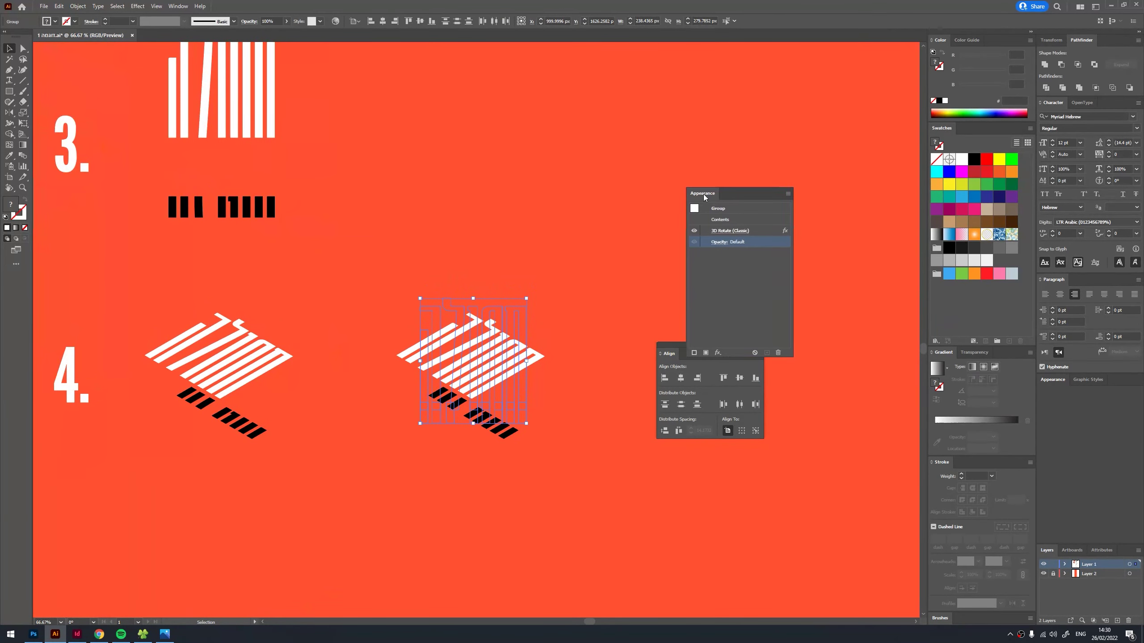
click(728, 231)
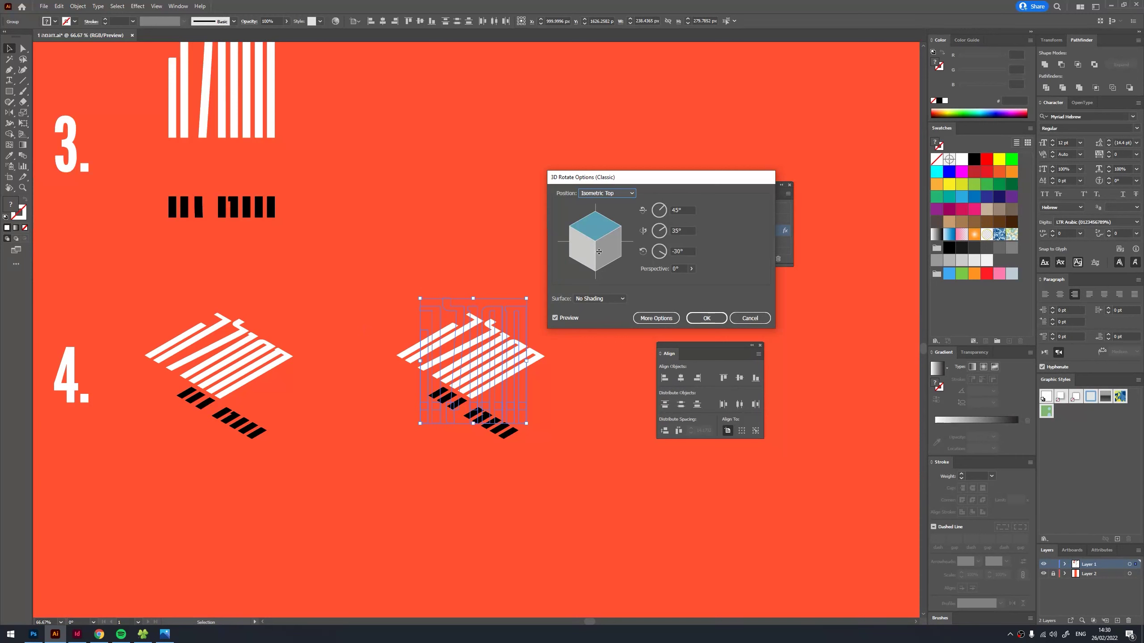
drag(595, 252, 624, 231)
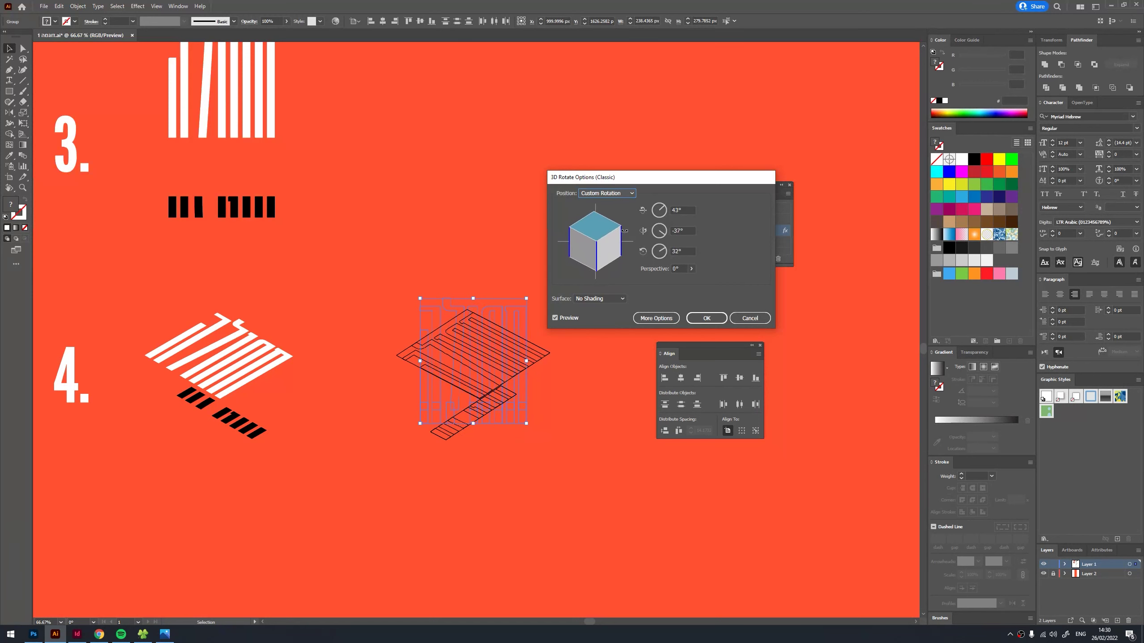
click(687, 210)
key(Up)
key(Tab)
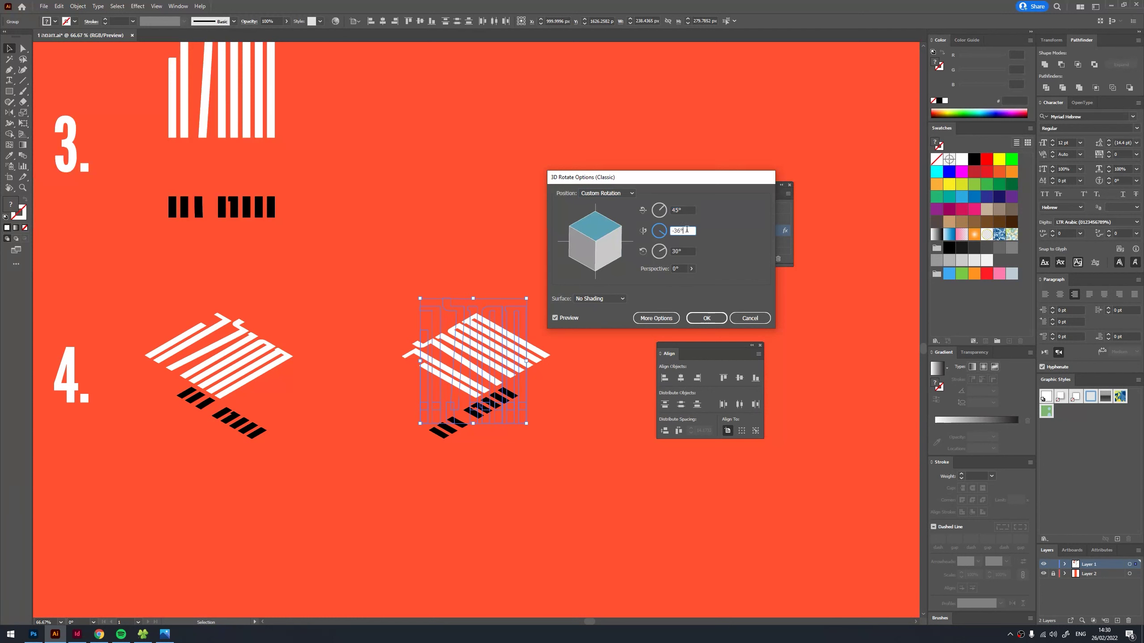
key(Up)
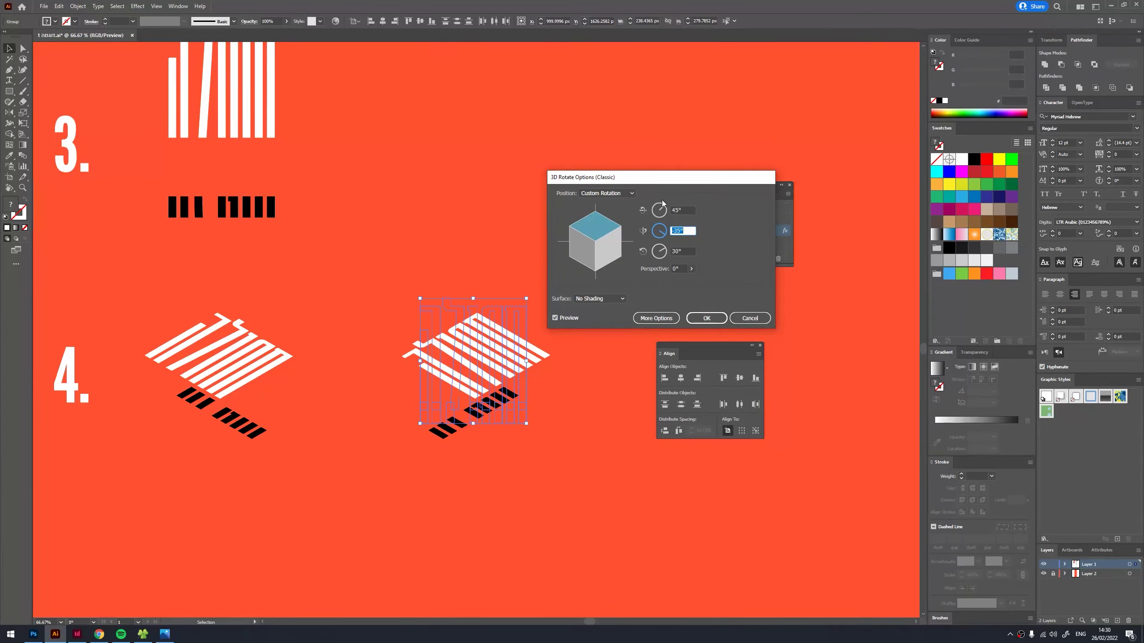
click(706, 318)
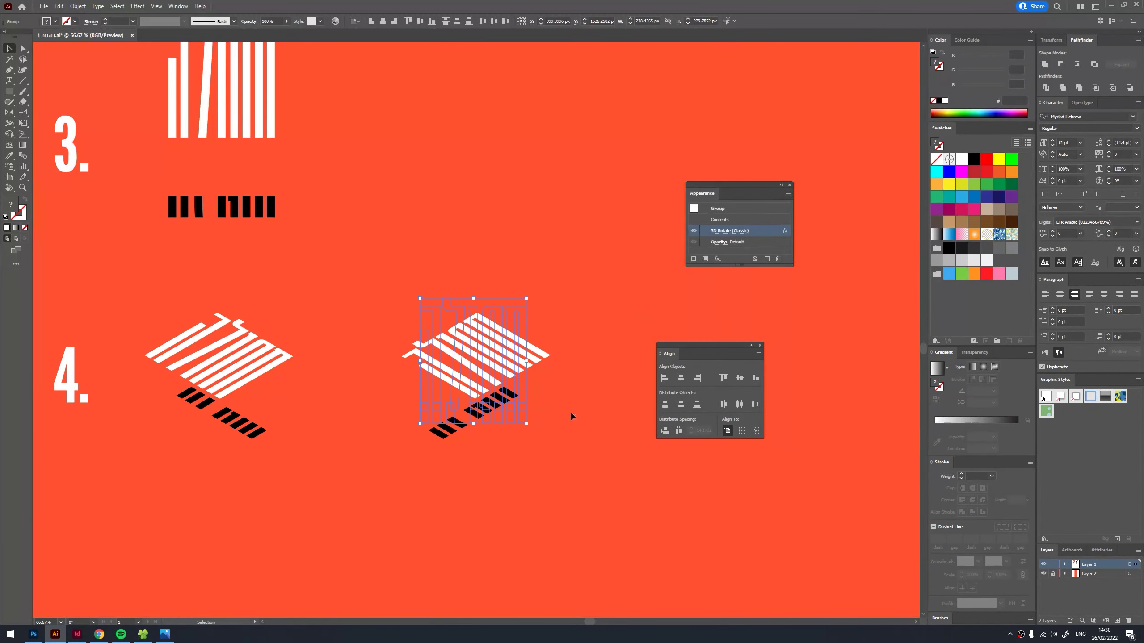
click(541, 440)
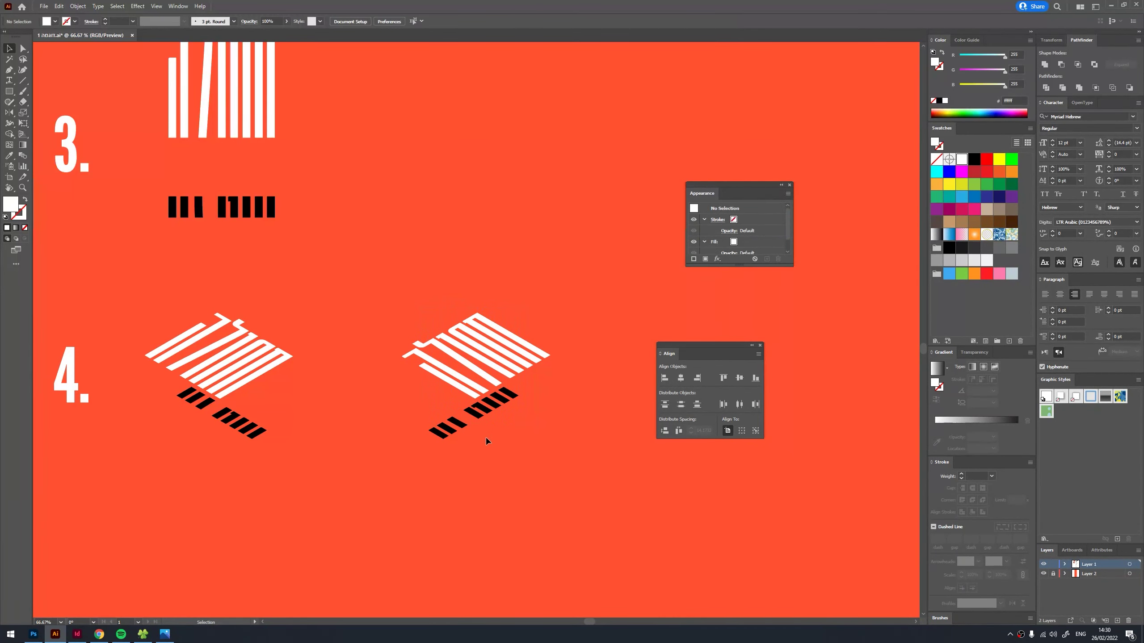
- Zoom out and pan to show the full artboard with steps 1–6 and the reference poster
scroll(506, 437, down, 3)
drag(513, 471, 525, 142)
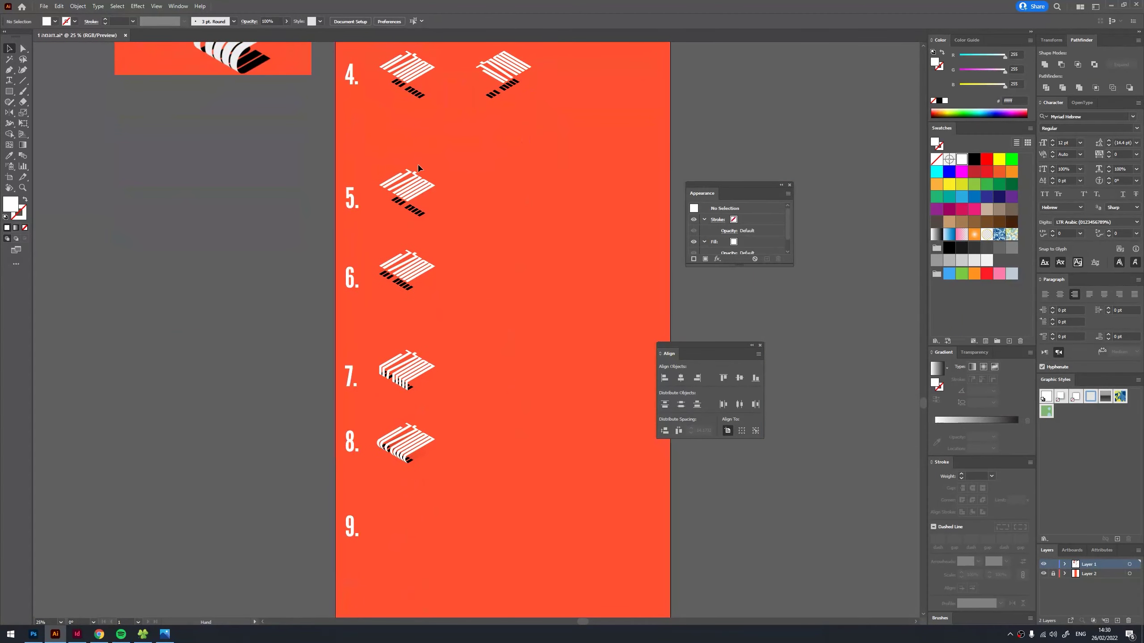
drag(467, 187, 497, 410)
scroll(491, 410, up, 1)
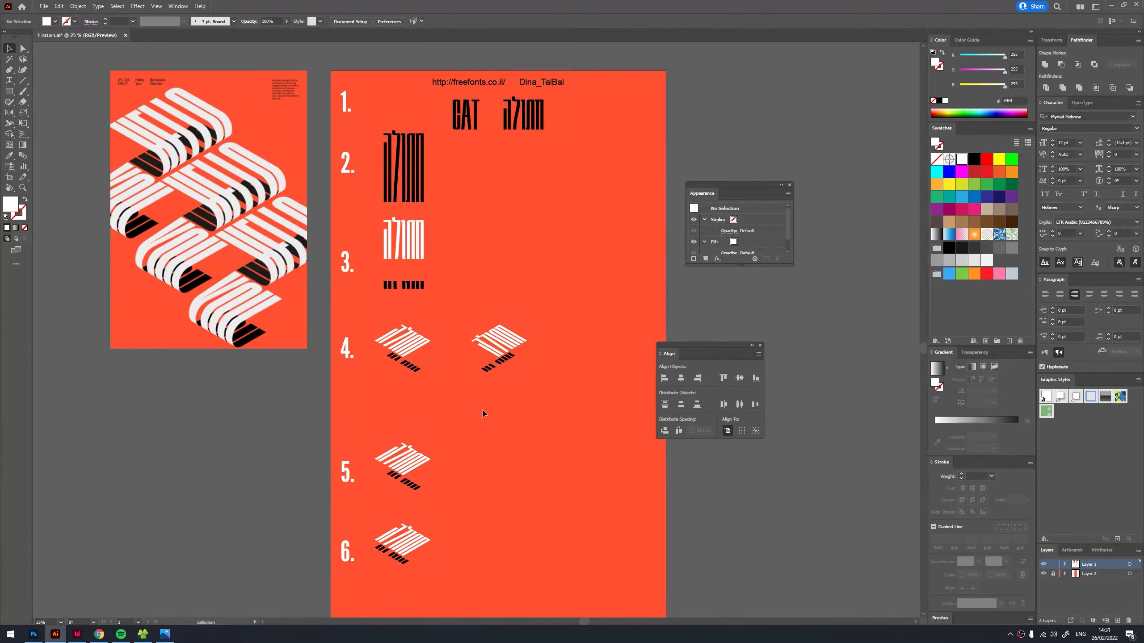